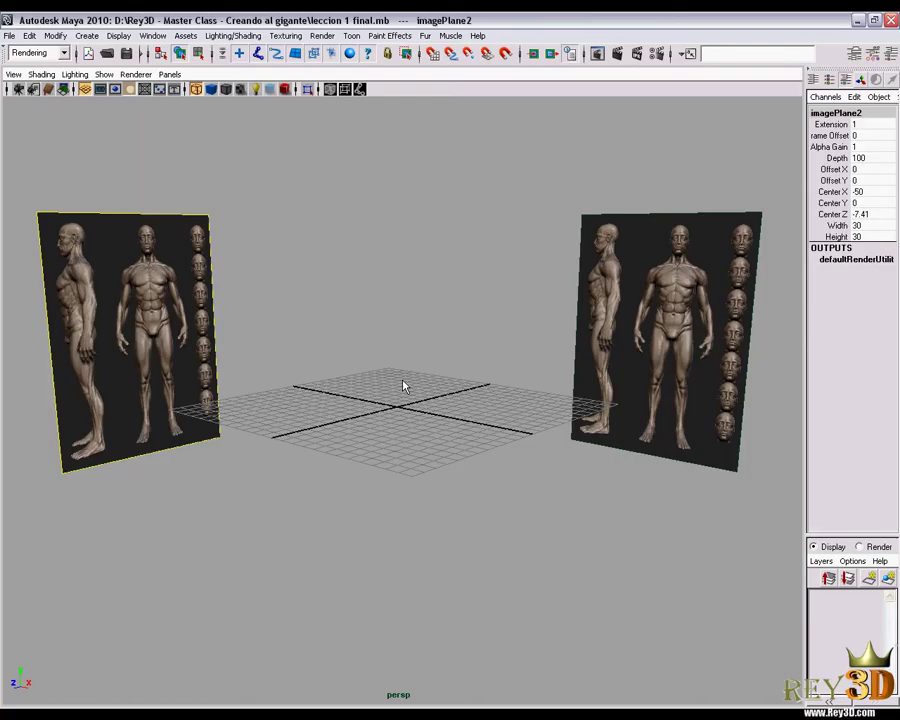
# - Hide the floor grid and orbit the perspective view so both reference planes face the camera
pyautogui.moveTo(405, 386)
pyautogui.keyDown('alt'); pyautogui.mouseDown()
pyautogui.moveTo(412, 390)
pyautogui.moveTo(388, 360)
pyautogui.moveTo(453, 347)
pyautogui.moveTo(476, 372)
pyautogui.moveTo(454, 343)
pyautogui.mouseUp(); pyautogui.keyUp('alt')
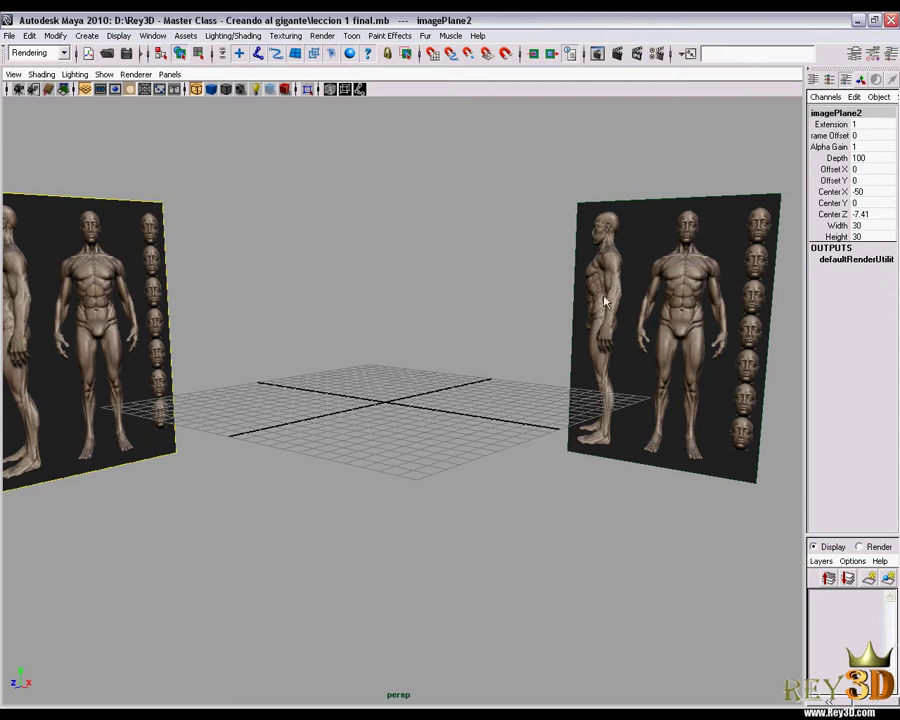
pyautogui.click(104, 74)
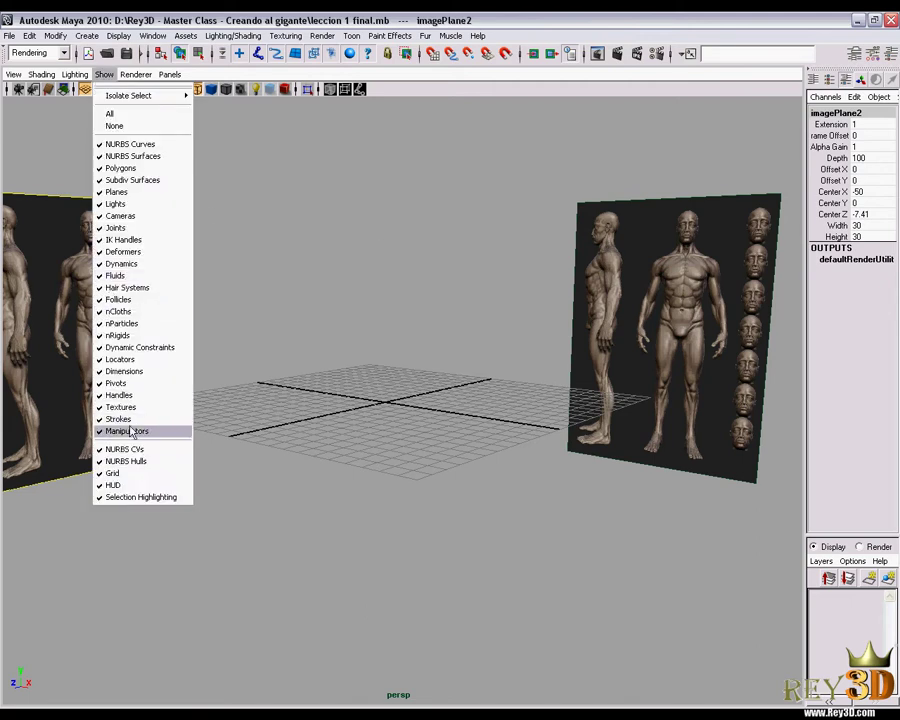
pyautogui.click(114, 473)
pyautogui.moveTo(476, 382)
pyautogui.keyDown('alt'); pyautogui.mouseDown()
pyautogui.moveTo(428, 348)
pyautogui.moveTo(440, 358)
pyautogui.moveTo(432, 358)
pyautogui.moveTo(486, 348)
pyautogui.mouseUp(); pyautogui.keyUp('alt')
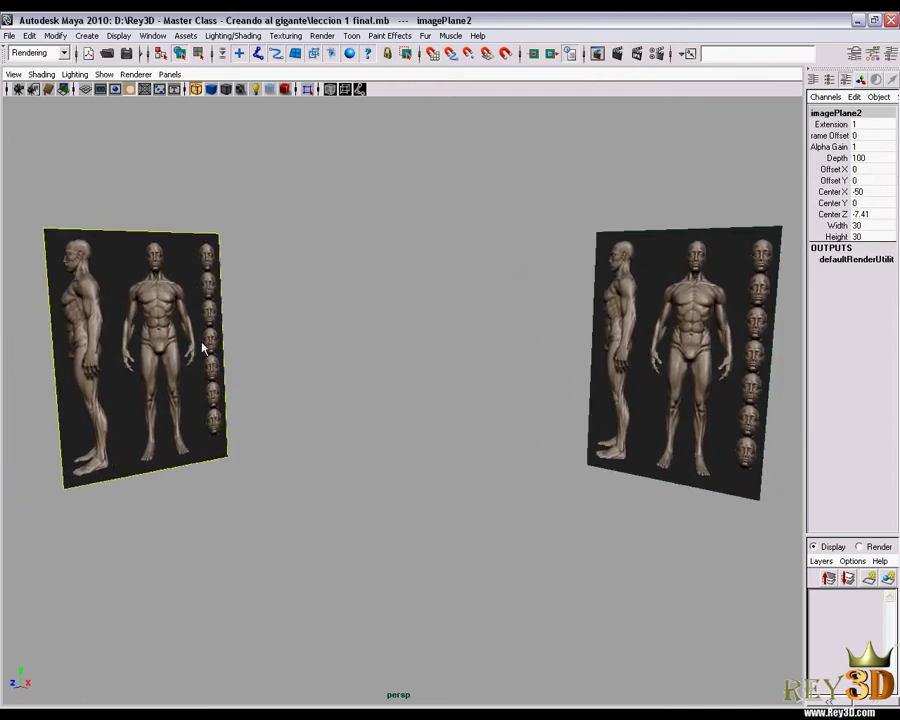
pyautogui.moveTo(428, 380)
pyautogui.keyDown('alt'); pyautogui.mouseDown()
pyautogui.moveTo(482, 382)
pyautogui.moveTo(462, 366)
pyautogui.moveTo(446, 374)
pyautogui.moveTo(468, 360)
pyautogui.moveTo(458, 358)
pyautogui.moveTo(470, 360)
pyautogui.moveTo(463, 367)
pyautogui.mouseUp(); pyautogui.keyUp('alt')
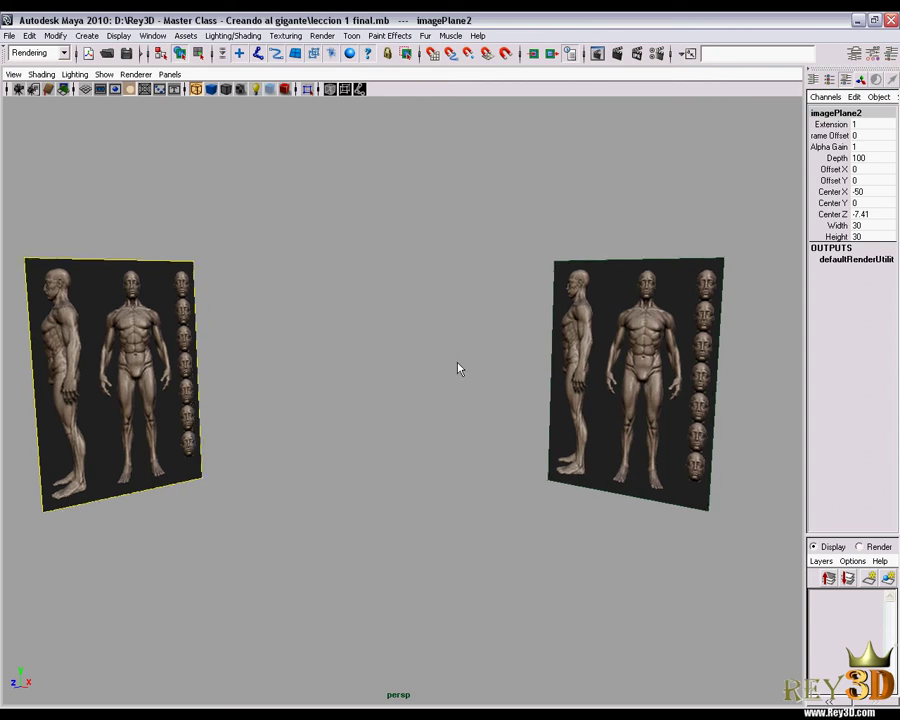
pyautogui.keyDown('alt'); pyautogui.moveTo(458, 368); pyautogui.dragTo(472, 378); pyautogui.keyUp('alt')
# - Create a polygon cylinder with 8 axis divisions from the Cylinder options
pyautogui.press('space')
pyautogui.click(335, 333)
pyautogui.moveTo(375, 350)
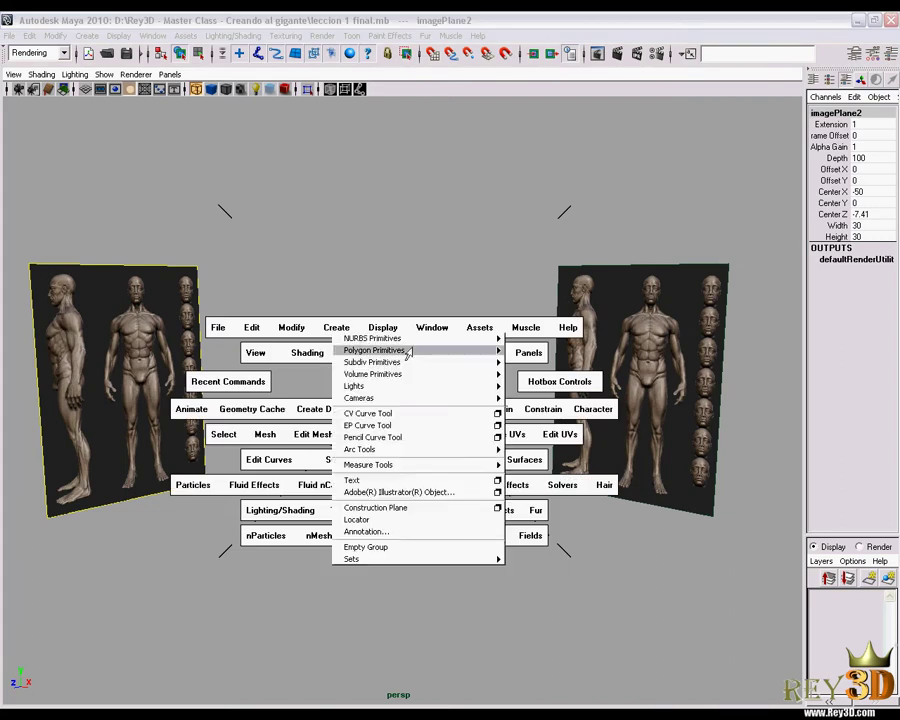
pyautogui.click(600, 375)
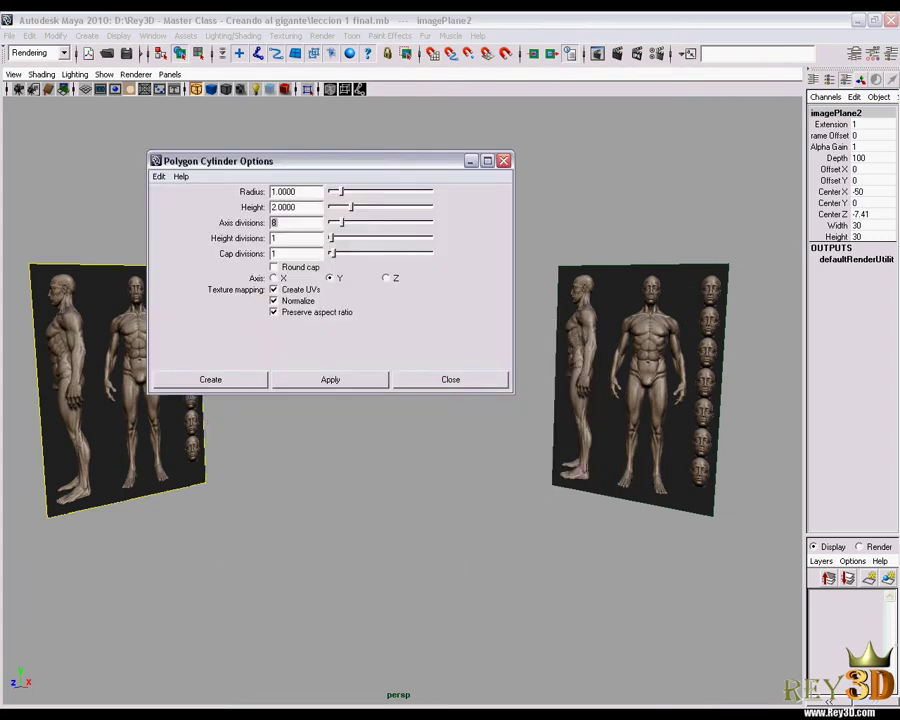
pyautogui.click(218, 381)
pyautogui.scroll(5, 420, 445)
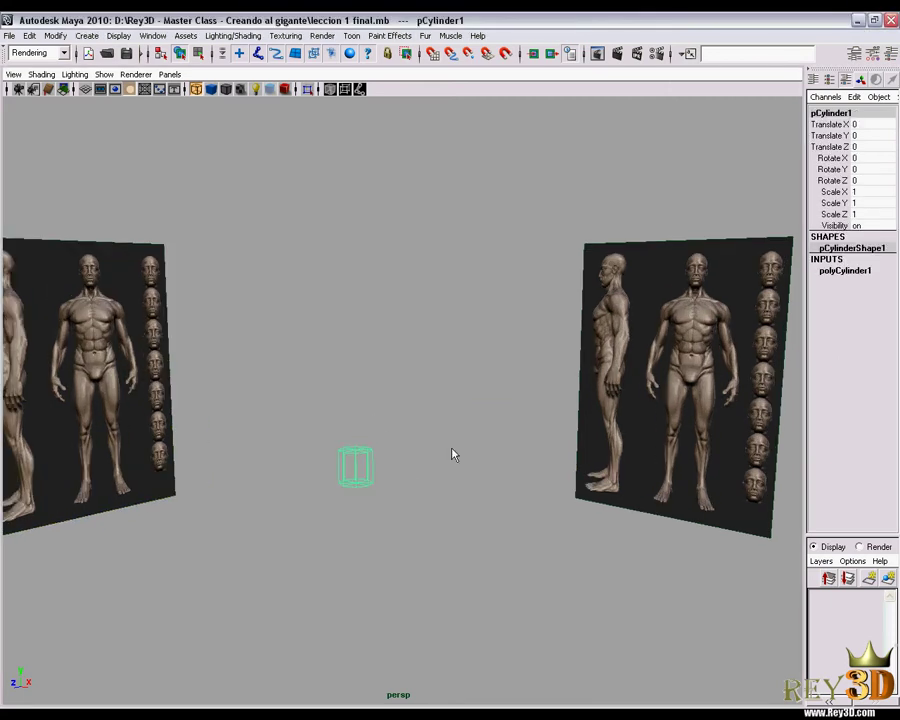
pyautogui.moveTo(407, 447)
pyautogui.keyDown('alt'); pyautogui.mouseDown()
pyautogui.moveTo(454, 510)
pyautogui.moveTo(430, 438)
pyautogui.moveTo(413, 450)
pyautogui.mouseUp(); pyautogui.keyUp('alt')
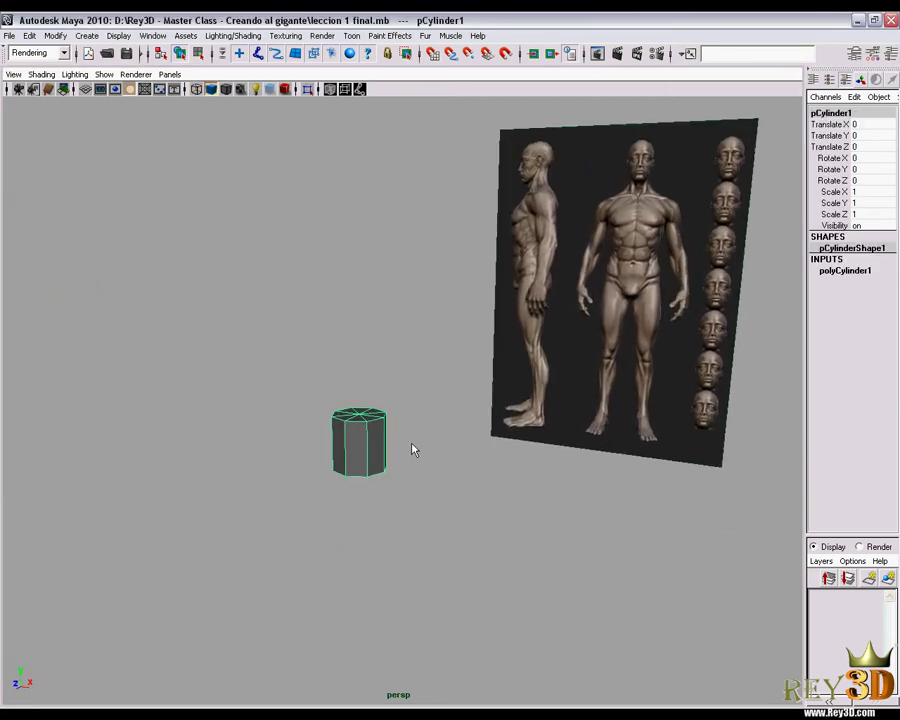
# - In front view, raise the cylinder from the groin to the abdomen (Translate Y 4.86)
pyautogui.press('space')
pyautogui.press('space')
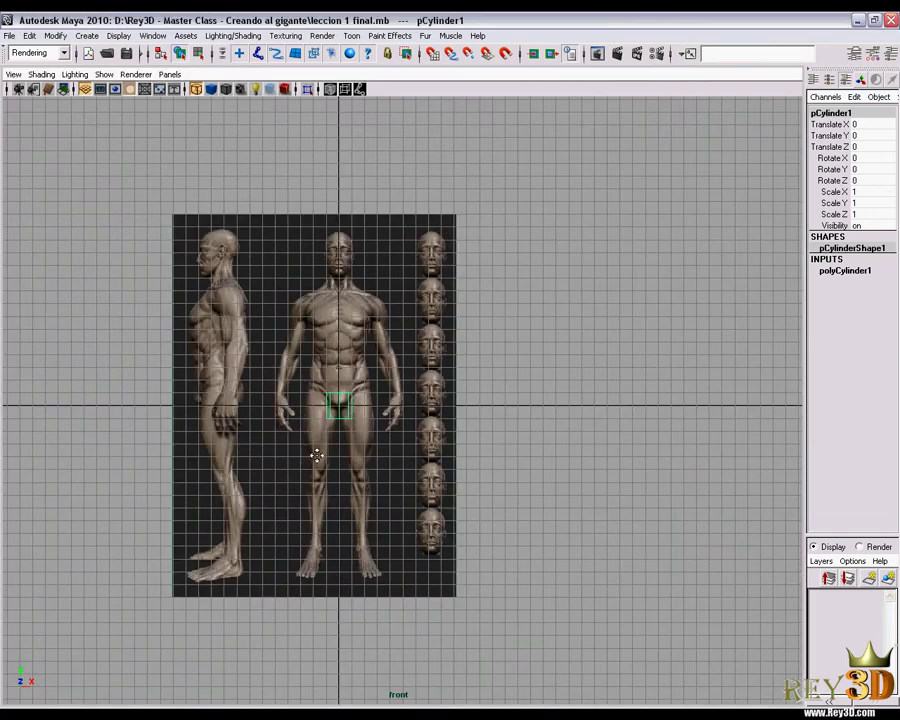
pyautogui.scroll(5, 590, 418)
pyautogui.scroll(-3, 588, 418)
pyautogui.scroll(-2, 506, 529)
pyautogui.press('w')
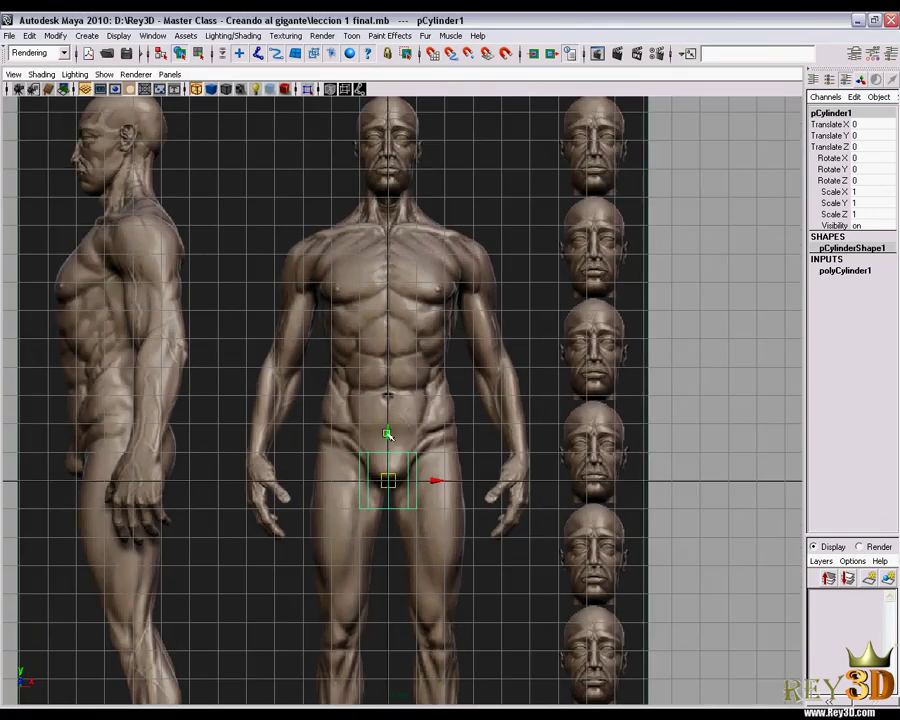
pyautogui.moveTo(388, 434); pyautogui.dragTo(388, 288)
pyautogui.scroll(2, 397, 385)
pyautogui.scroll(1, 397, 385)
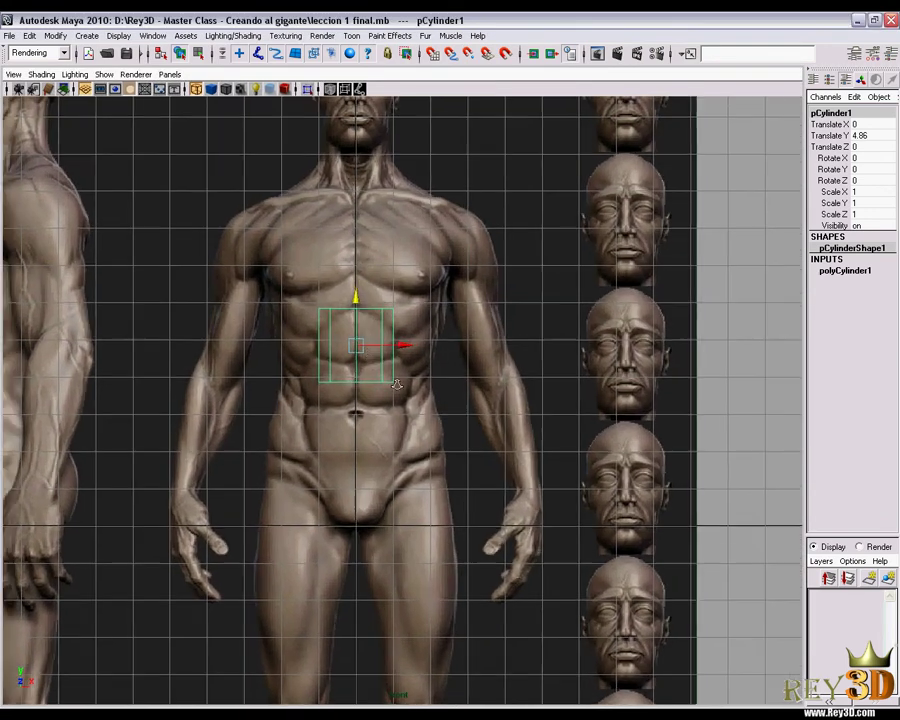
pyautogui.scroll(1, 397, 385)
pyautogui.press('f')
pyautogui.scroll(-2, 374, 354)
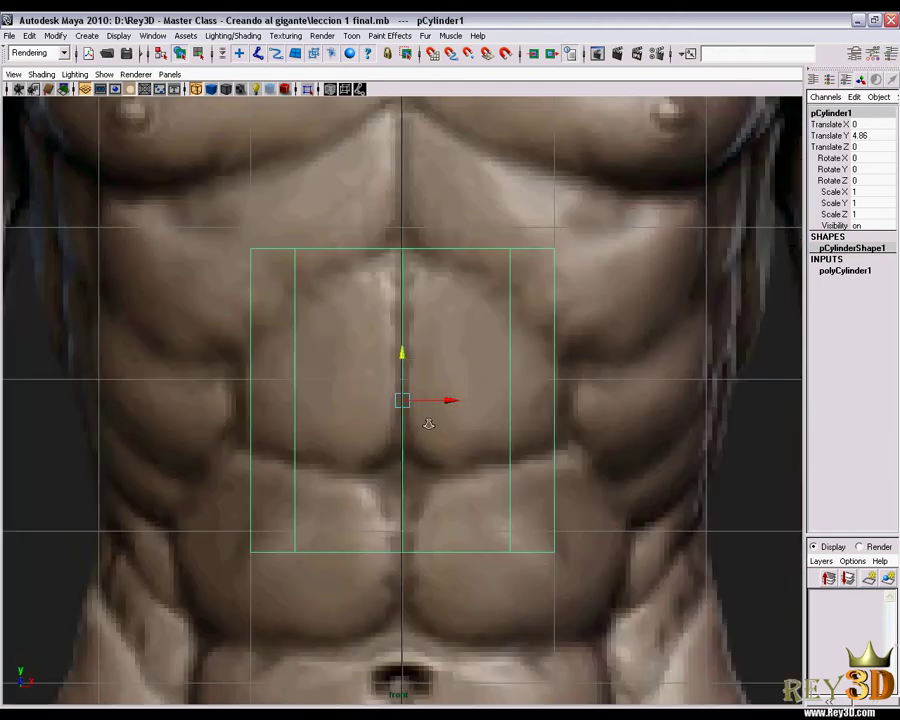
pyautogui.scroll(-5, 426, 416)
# - Scale the cylinder uniformly to 1.995 and stretch it to Scale Y 4.467 over the torso
pyautogui.press('r')
pyautogui.scroll(1, 340, 364)
pyautogui.moveTo(409, 396); pyautogui.dragTo(460, 410)
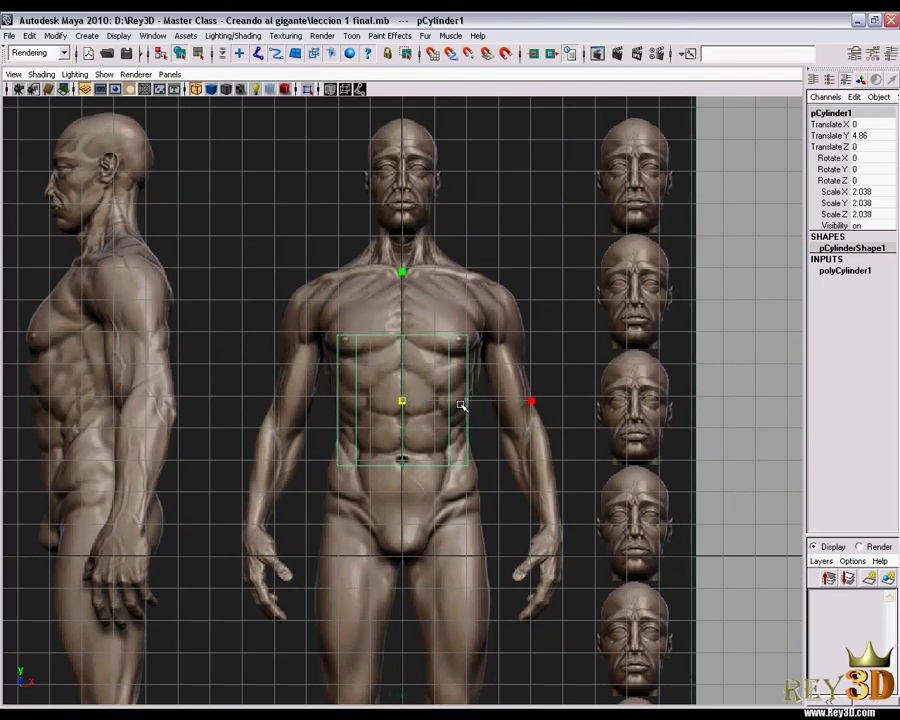
pyautogui.scroll(1, 420, 410)
pyautogui.scroll(1, 400, 410)
pyautogui.keyDown('alt'); pyautogui.moveTo(400, 410); pyautogui.dragTo(411, 405, button='middle'); pyautogui.keyUp('alt')
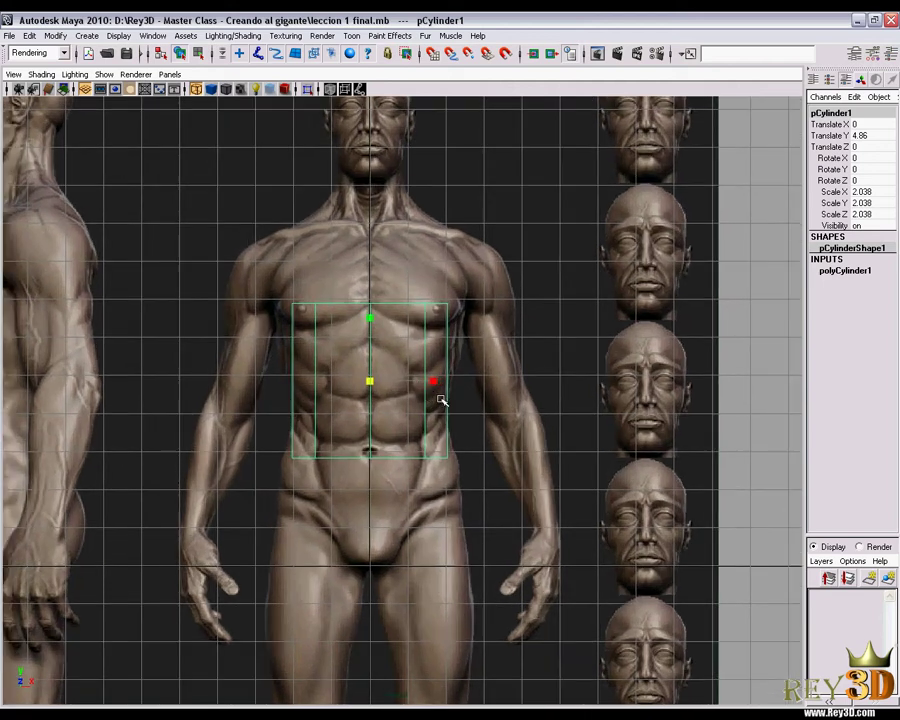
pyautogui.scroll(1, 408, 385)
pyautogui.moveTo(344, 372); pyautogui.dragTo(342, 373)
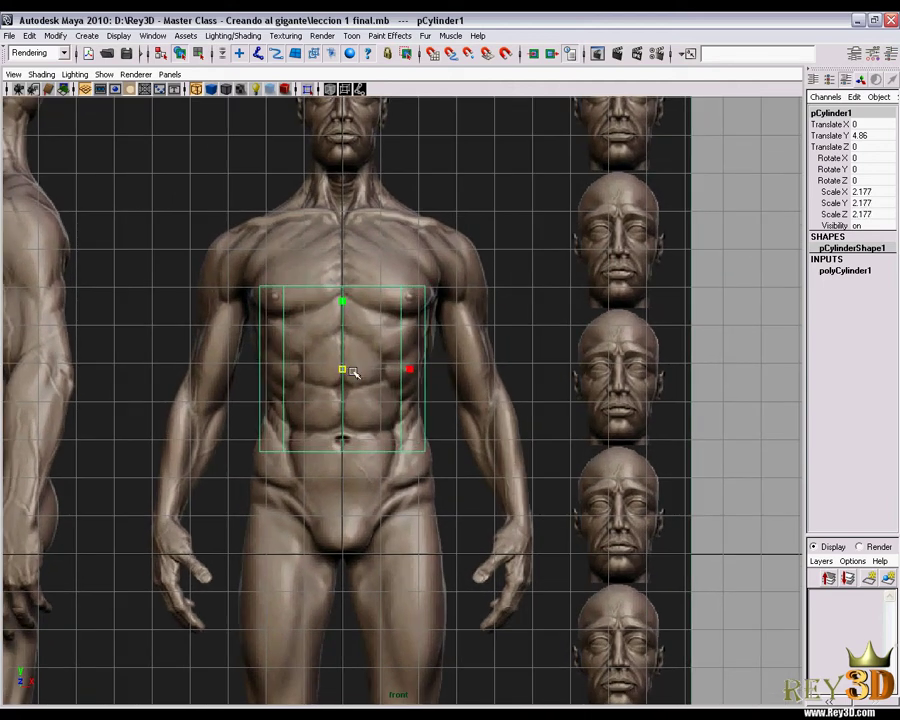
pyautogui.moveTo(340, 305); pyautogui.dragTo(350, 228)
# - Show the cylinder shaded with X-Ray on and hide the front-view grid
pyautogui.press('5')
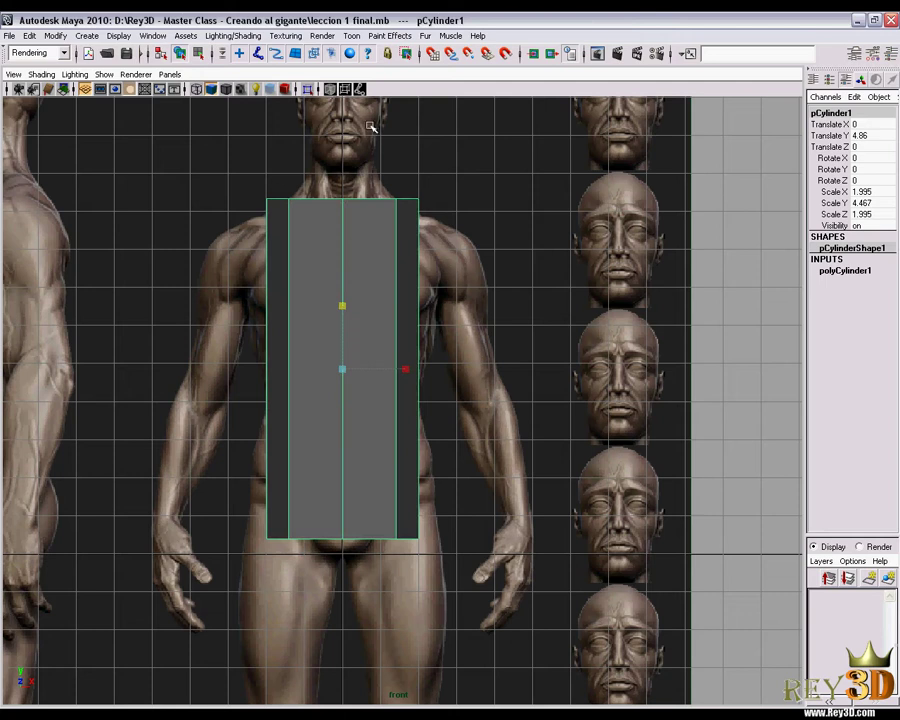
pyautogui.hotkey('alt', 'a')
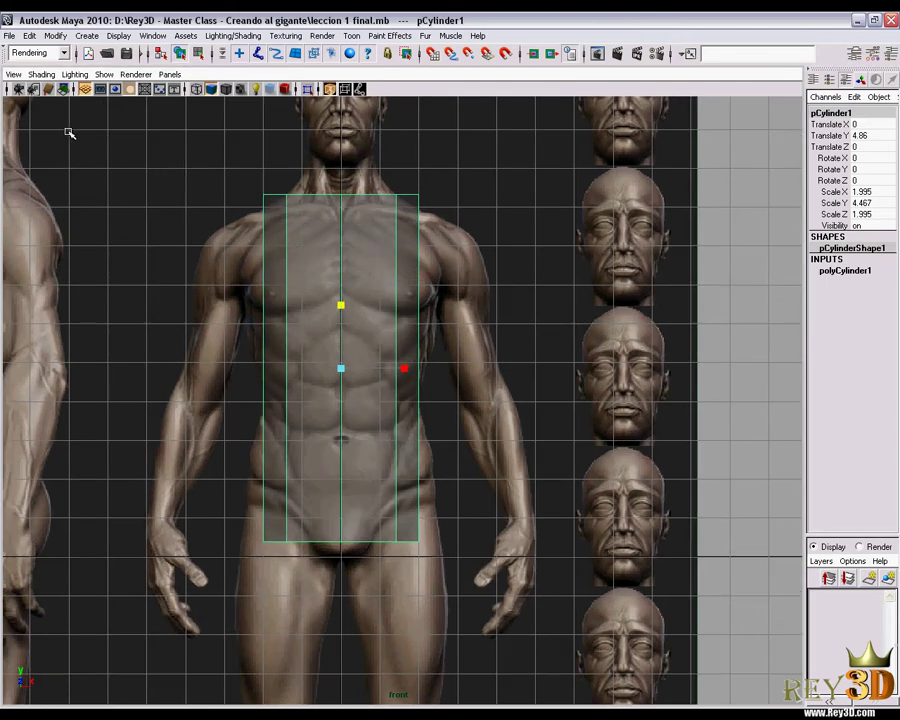
pyautogui.click(104, 74)
pyautogui.click(145, 474)
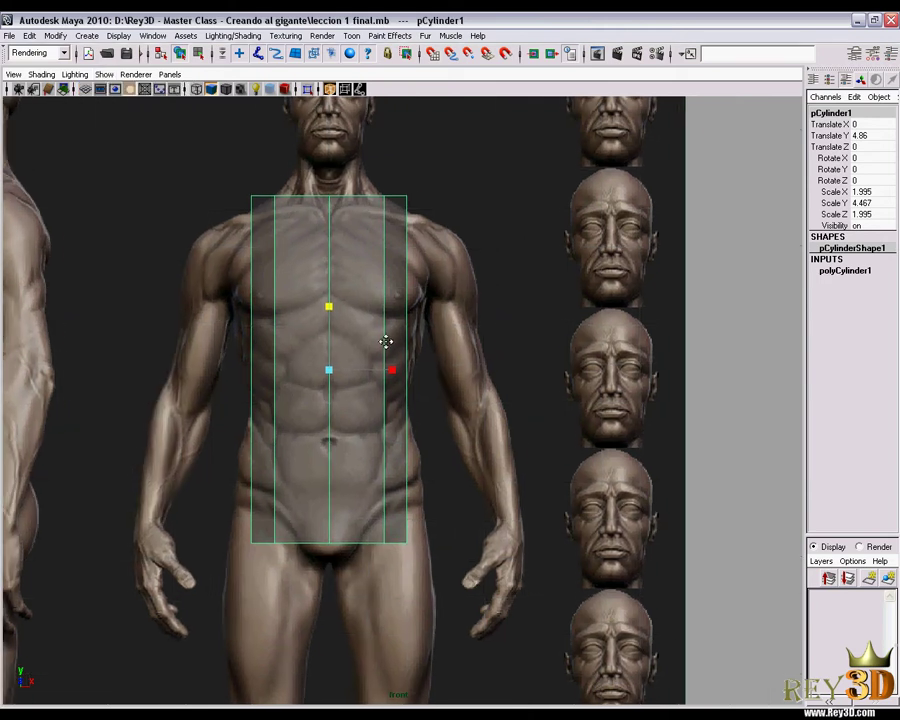
# - Give the cylinder 4 height subdivisions and switch it to vertex editing
pyautogui.click(841, 272)
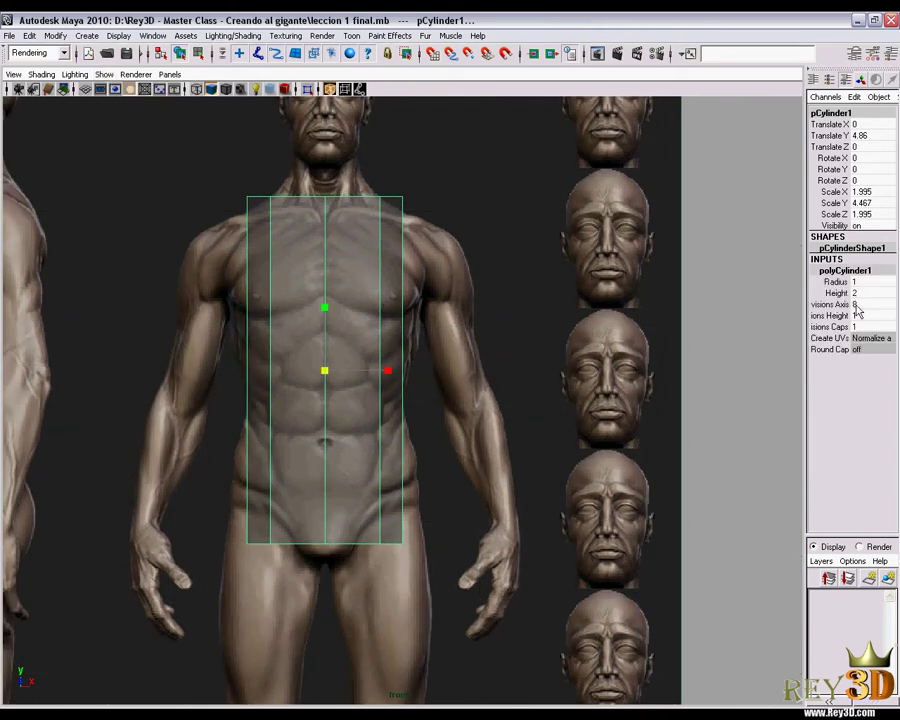
pyautogui.click(836, 315)
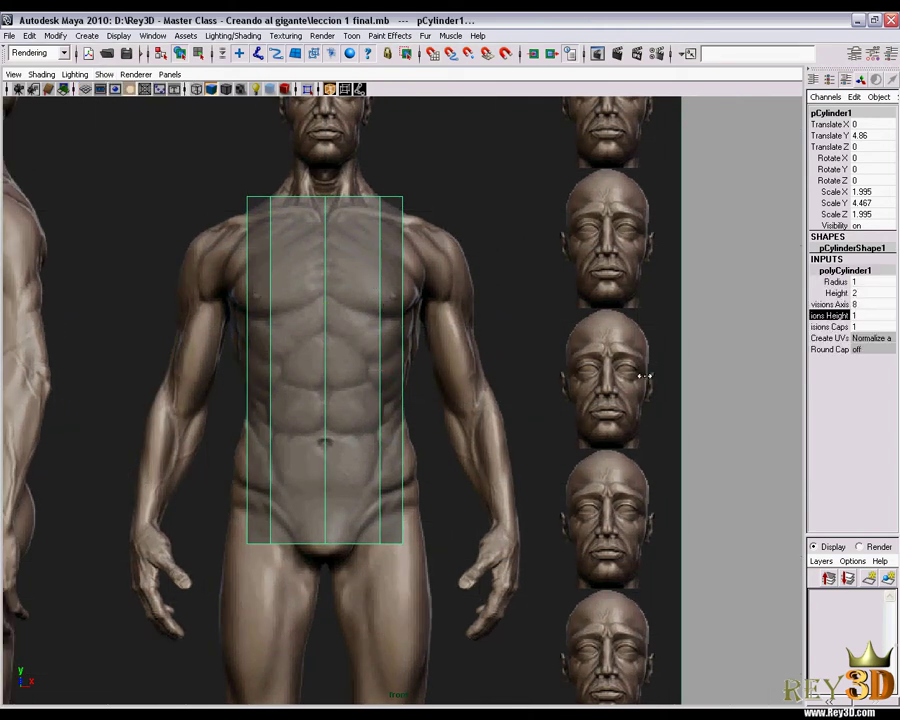
pyautogui.moveTo(644, 376)
pyautogui.mouseDown(button='middle')
pyautogui.moveTo(654, 376)
pyautogui.moveTo(423, 343)
pyautogui.mouseUp(button='middle')
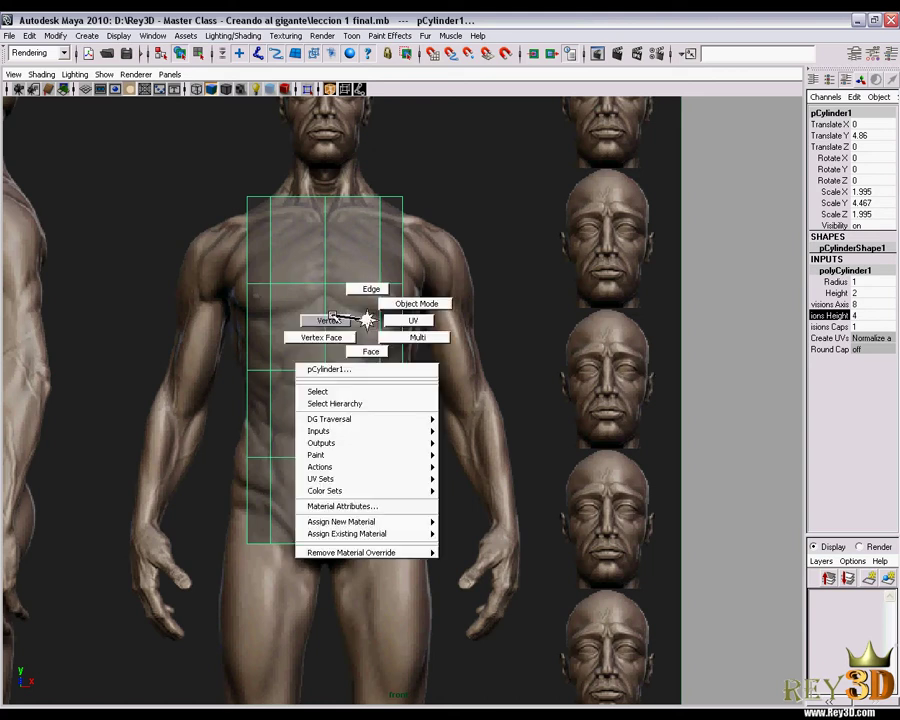
pyautogui.moveTo(368, 321); pyautogui.dragTo(306, 336, button='right')
pyautogui.keyDown('alt'); pyautogui.moveTo(368, 324); pyautogui.dragTo(364, 329, button='middle'); pyautogui.keyUp('alt')
pyautogui.click(388, 295)
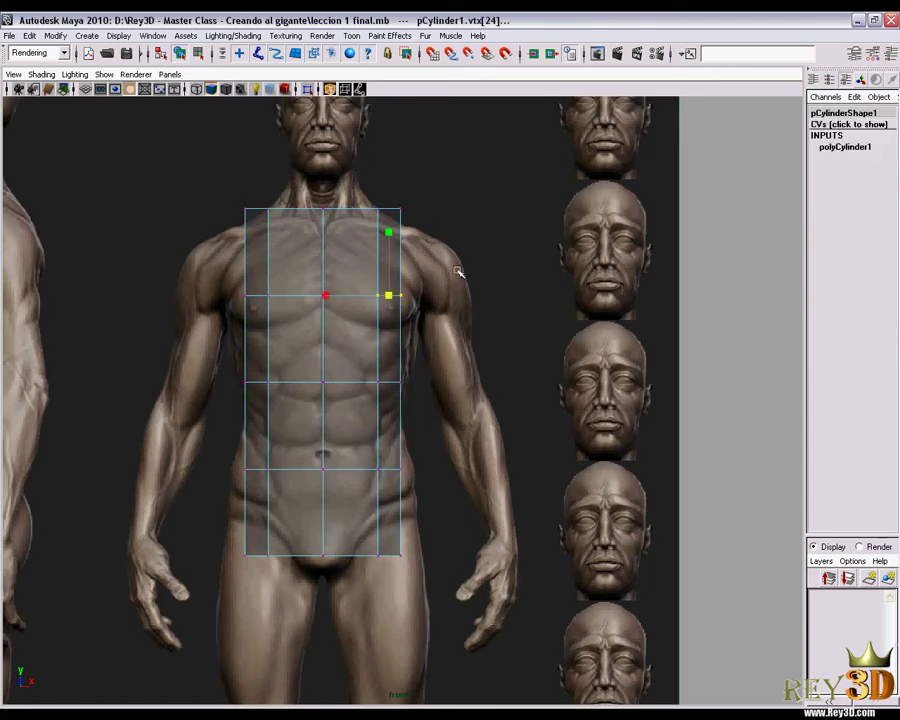
pyautogui.moveTo(460, 270); pyautogui.dragTo(452, 212)
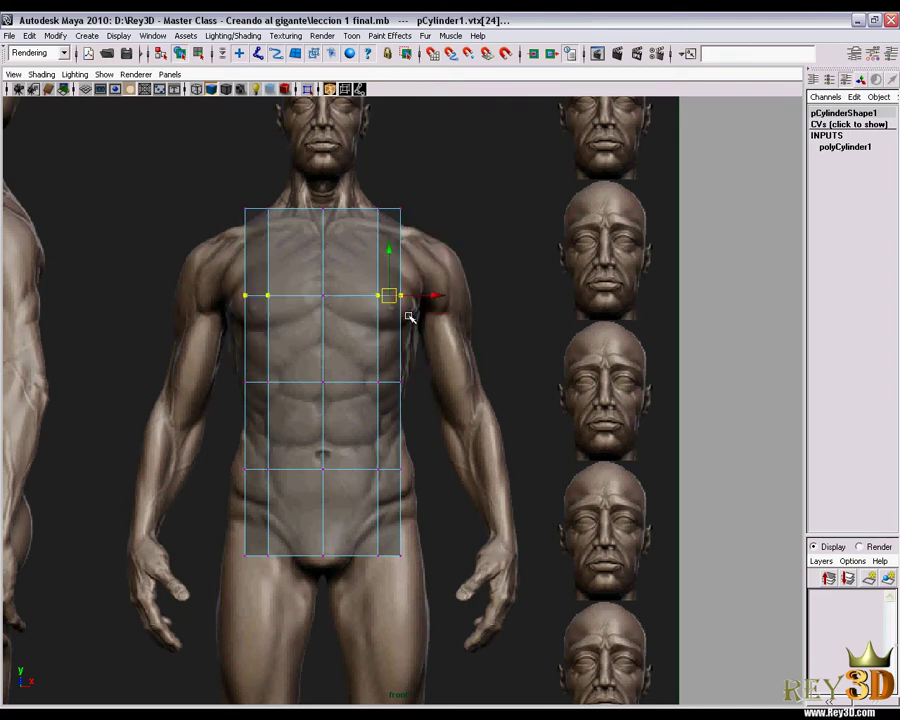
# - Widen the chest, waist, belly and bottom vertex rings to match the front figure
pyautogui.moveTo(310, 308); pyautogui.dragTo(389, 268)
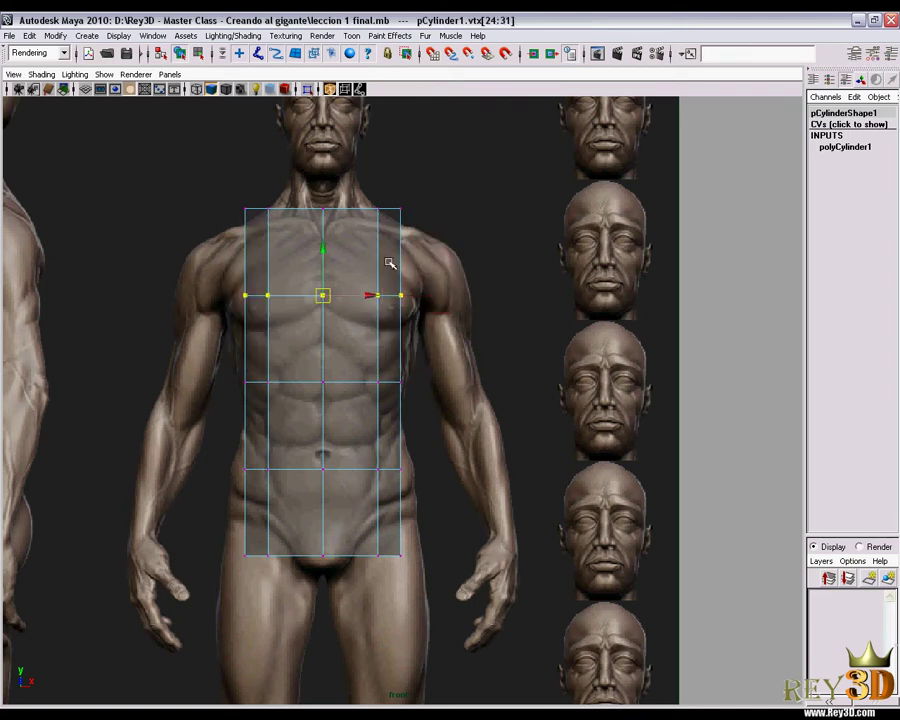
pyautogui.click(389, 263)
pyautogui.moveTo(445, 260); pyautogui.dragTo(245, 328)
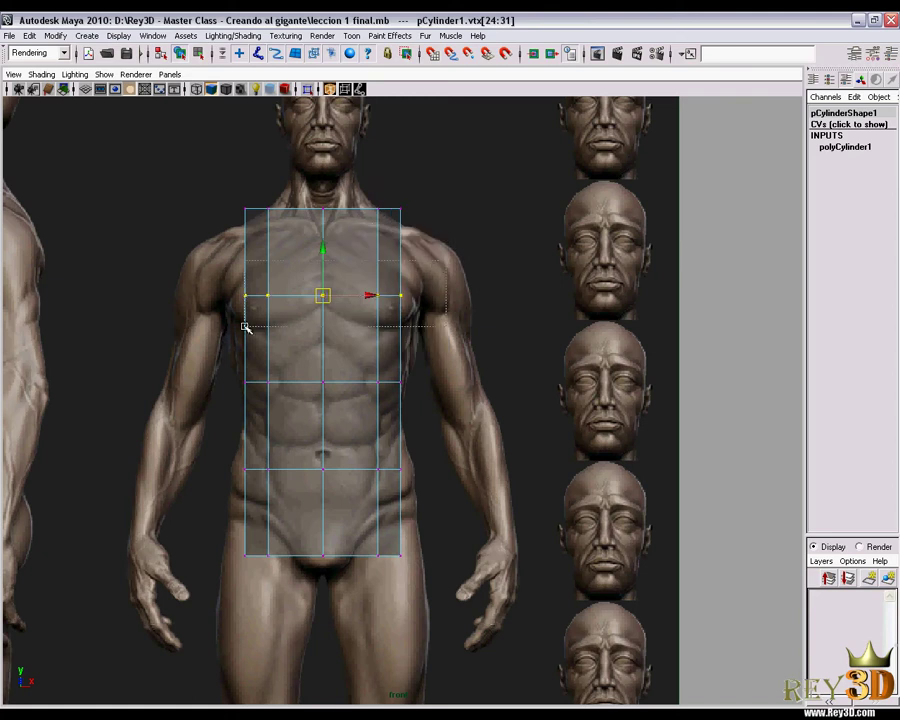
pyautogui.press('r')
pyautogui.moveTo(322, 295); pyautogui.dragTo(367, 425)
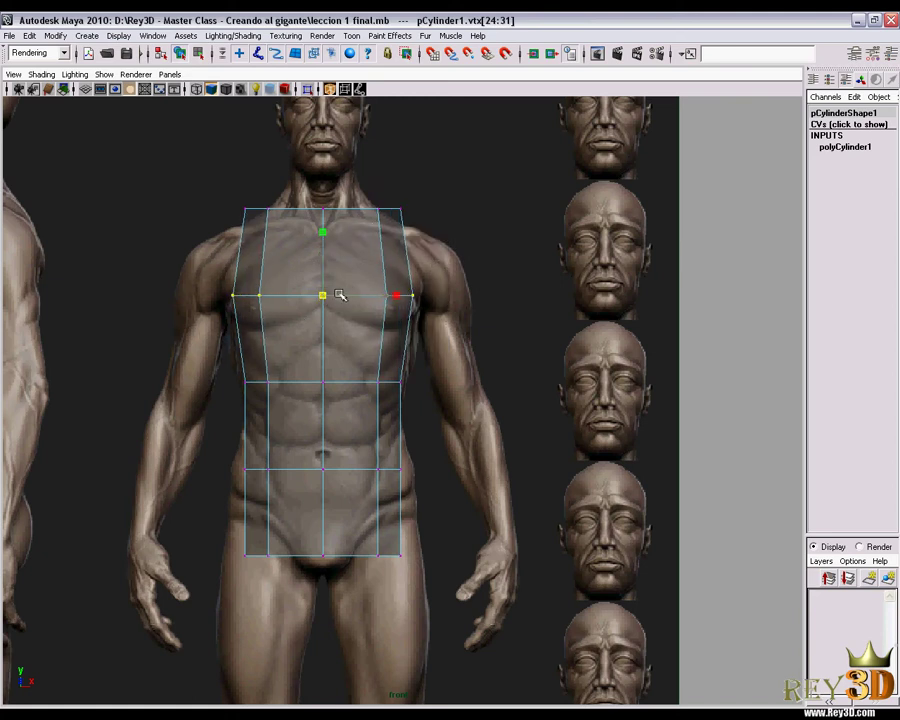
pyautogui.moveTo(228, 362); pyautogui.dragTo(505, 437)
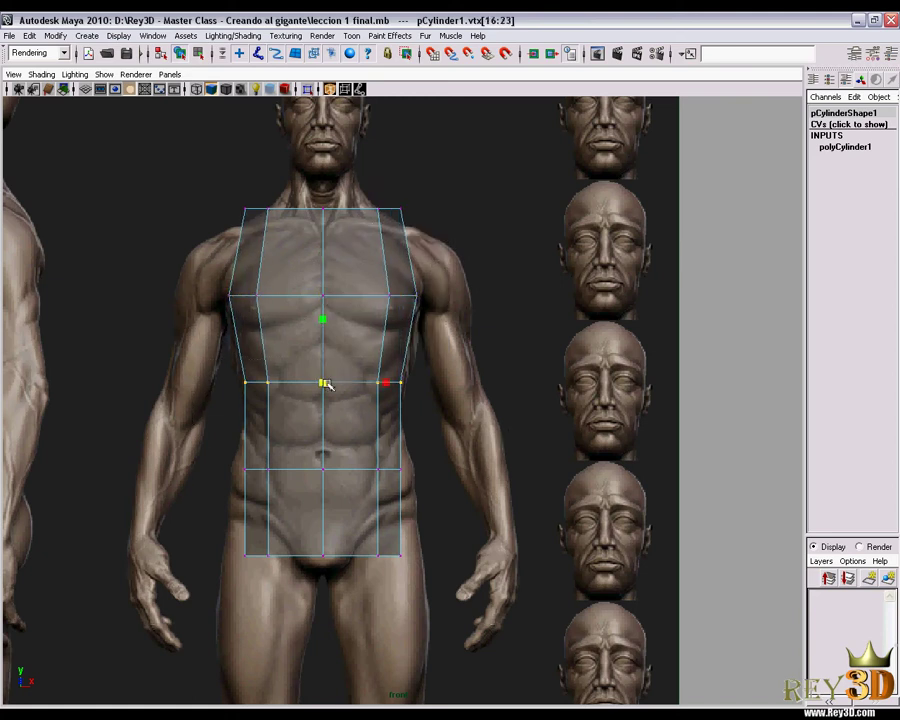
pyautogui.moveTo(326, 384); pyautogui.dragTo(329, 386)
pyautogui.moveTo(208, 446)
pyautogui.mouseDown()
pyautogui.moveTo(370, 486)
pyautogui.moveTo(336, 464)
pyautogui.mouseUp()
pyautogui.keyDown('alt'); pyautogui.moveTo(336, 464); pyautogui.dragTo(266, 496, button='middle'); pyautogui.keyUp('alt')
pyautogui.moveTo(222, 500); pyautogui.dragTo(493, 585)
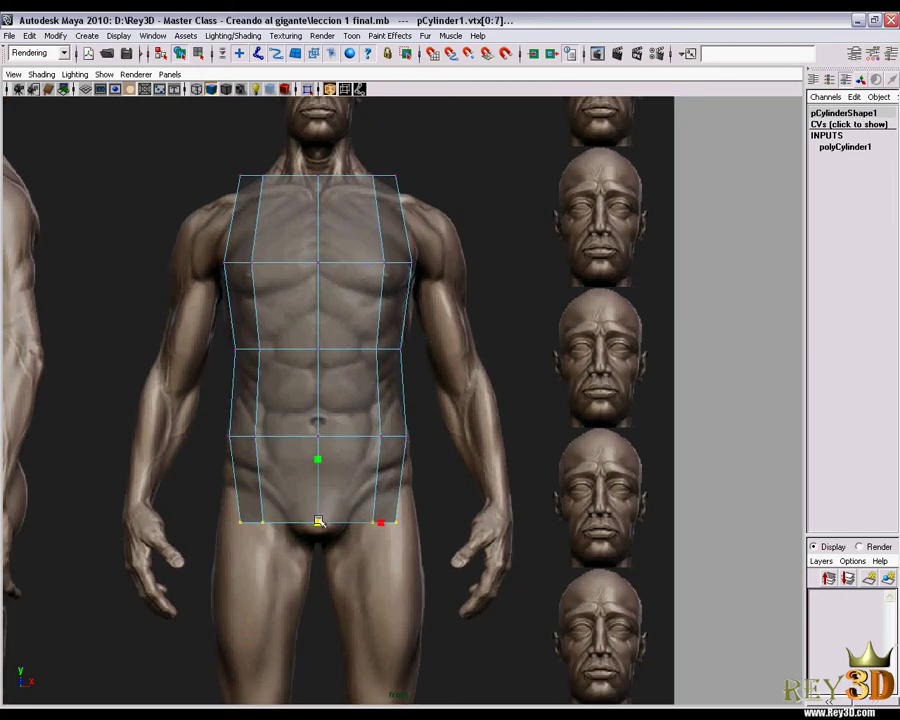
pyautogui.moveTo(318, 521); pyautogui.dragTo(346, 521)
# - Narrow the top vertex ring toward the neck, then switch the viewport to side view
pyautogui.keyDown('alt'); pyautogui.moveTo(369, 416); pyautogui.dragTo(373, 472, button='middle'); pyautogui.keyUp('alt')
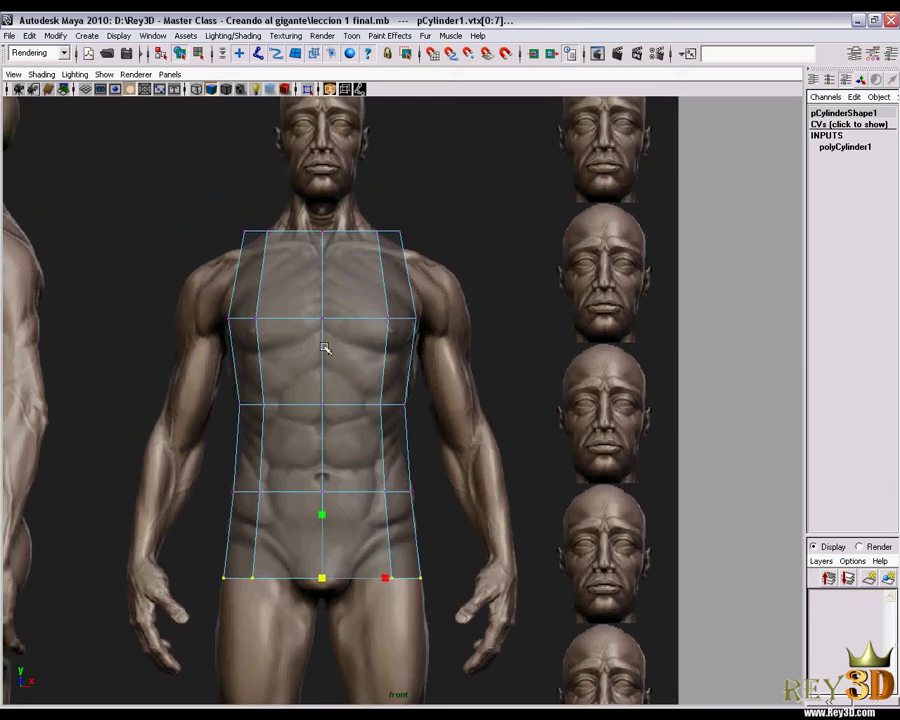
pyautogui.moveTo(265, 220); pyautogui.dragTo(415, 245)
pyautogui.moveTo(322, 232); pyautogui.dragTo(312, 233)
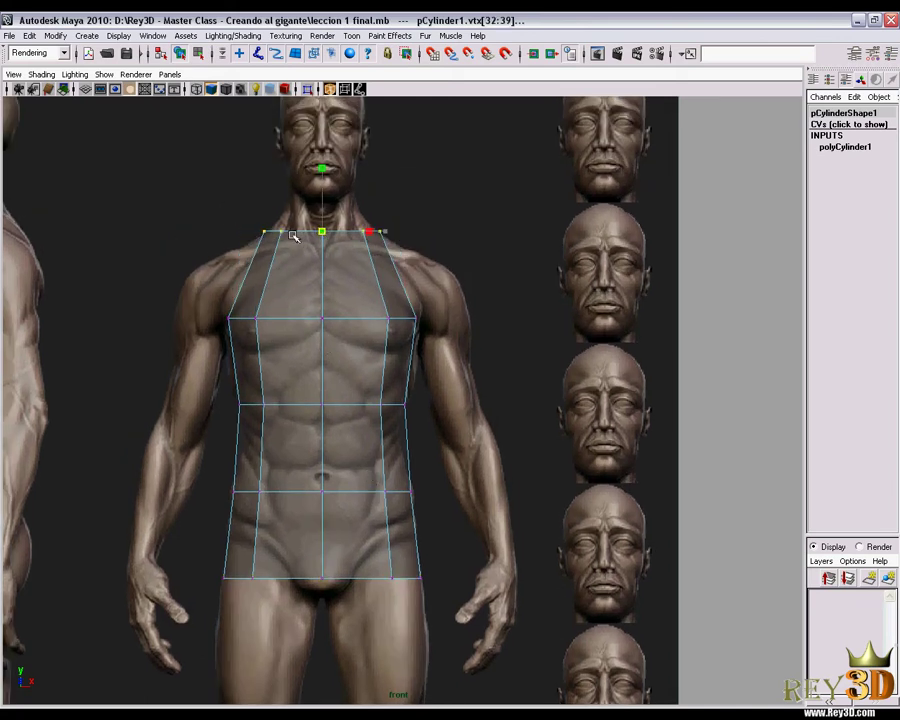
pyautogui.press('w')
pyautogui.click(322, 188)
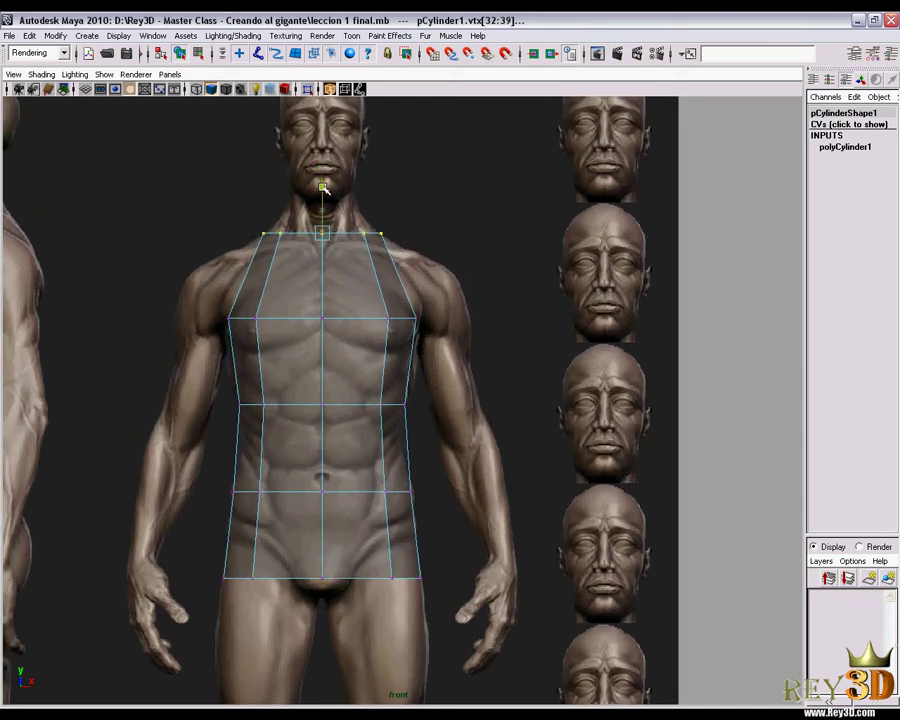
pyautogui.keyDown('alt'); pyautogui.moveTo(522, 400); pyautogui.dragTo(472, 368, button='middle'); pyautogui.keyUp('alt')
pyautogui.press('space')
# - Push the top row back and narrow the second row to the side-view chest
pyautogui.moveTo(476, 366); pyautogui.dragTo(528, 366)
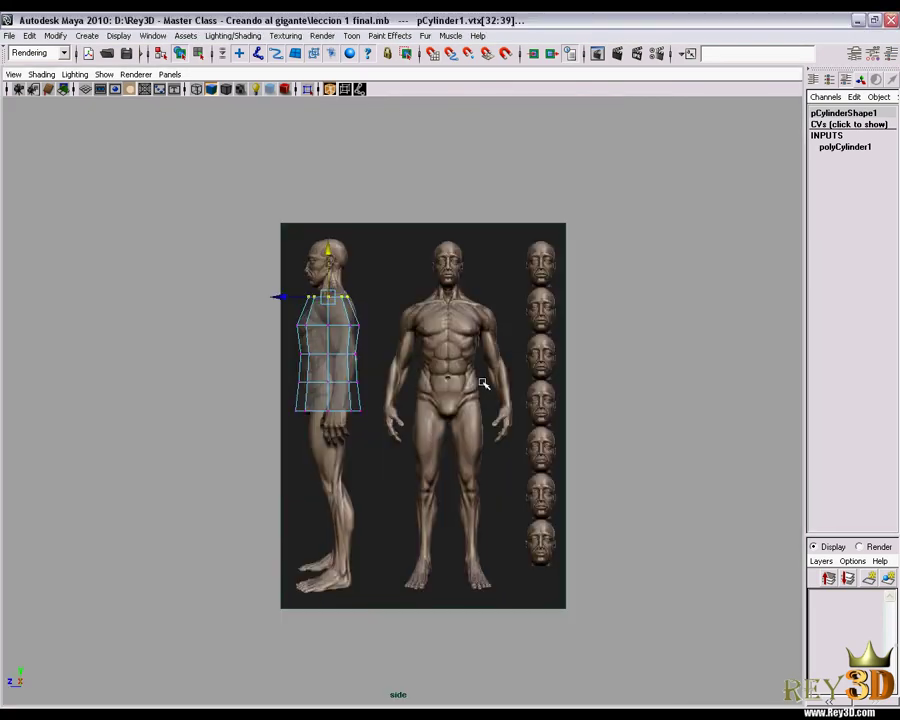
pyautogui.scroll(5, 514, 358)
pyautogui.keyDown('alt'); pyautogui.moveTo(514, 358); pyautogui.dragTo(546, 424, button='middle'); pyautogui.keyUp('alt')
pyautogui.scroll(3, 546, 424)
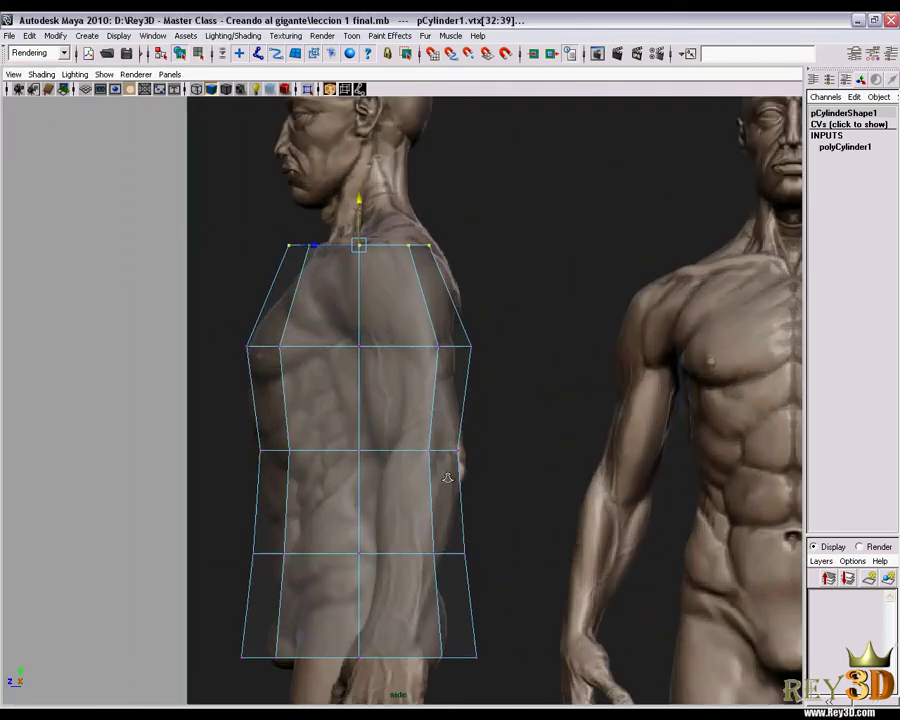
pyautogui.moveTo(303, 216); pyautogui.dragTo(318, 218)
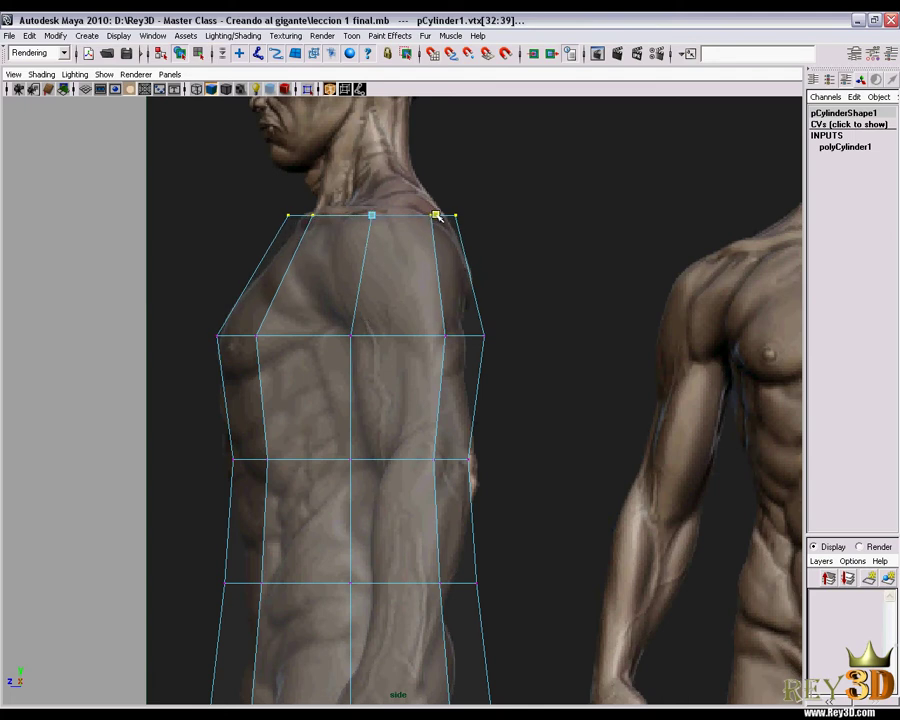
pyautogui.keyDown('alt'); pyautogui.moveTo(205, 300); pyautogui.dragTo(189, 234, button='middle'); pyautogui.keyUp('alt')
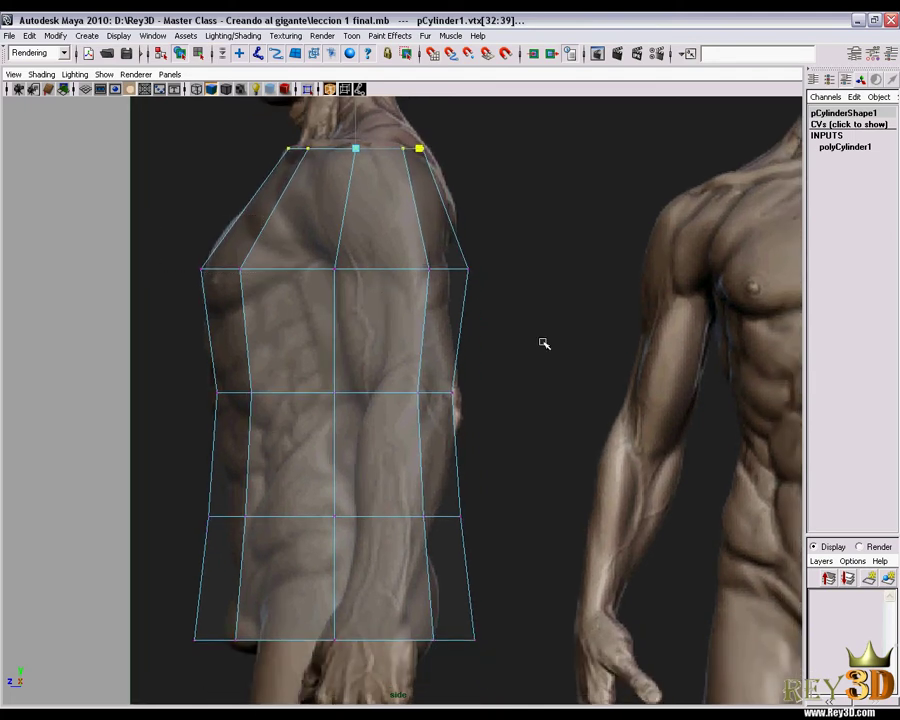
pyautogui.moveTo(485, 256); pyautogui.dragTo(188, 282)
pyautogui.moveTo(398, 271); pyautogui.dragTo(388, 269)
pyautogui.press('w')
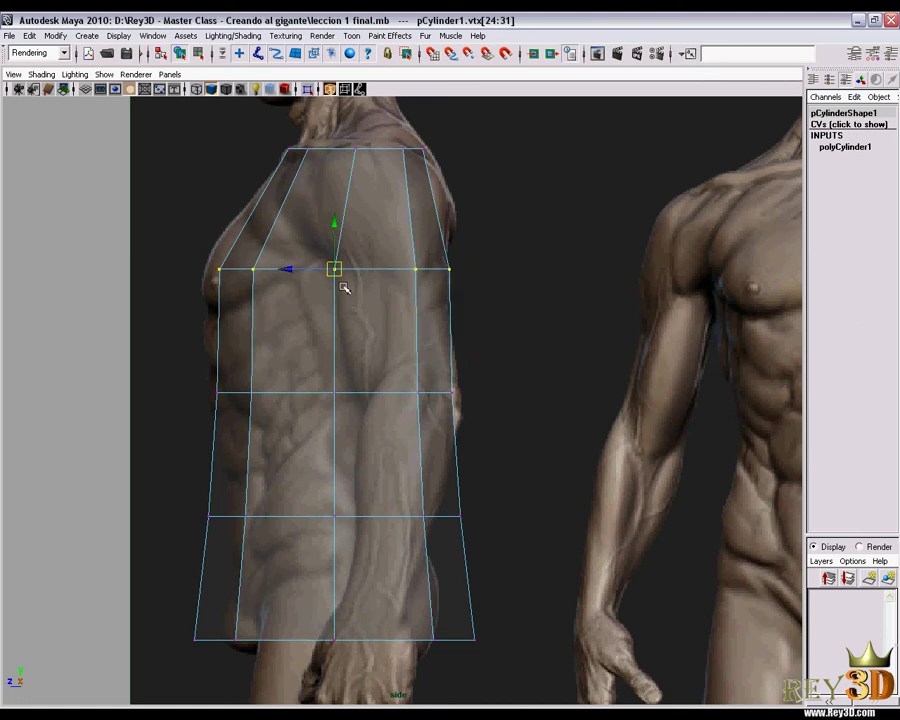
pyautogui.moveTo(297, 270); pyautogui.dragTo(285, 270)
# - Shift the third and lower rows forward and narrow them to the waist and hip profile
pyautogui.keyDown('alt'); pyautogui.moveTo(303, 428); pyautogui.dragTo(184, 262, button='middle'); pyautogui.keyUp('alt')
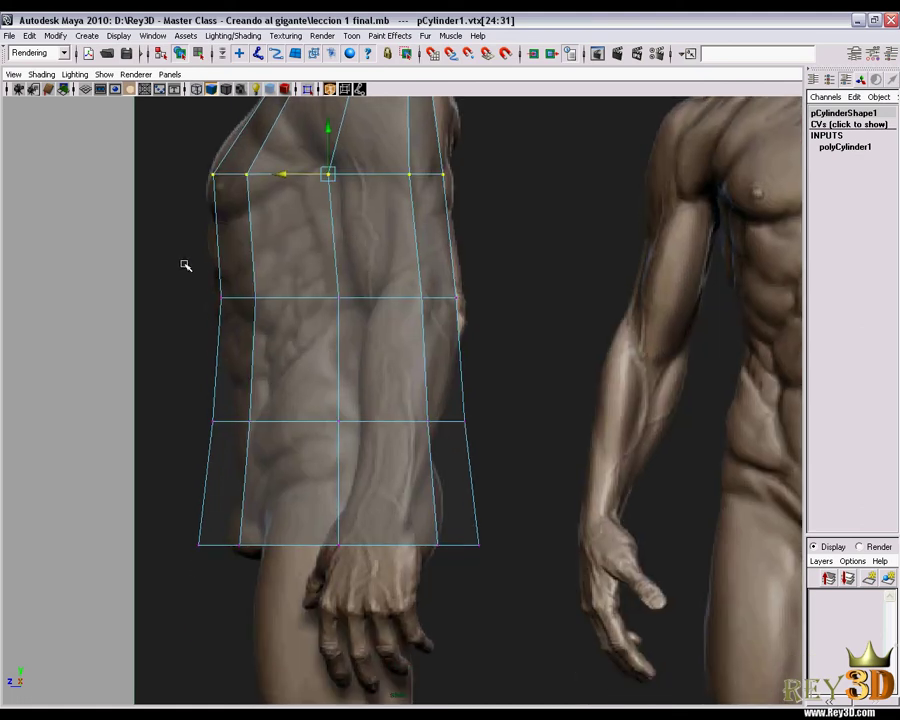
pyautogui.moveTo(184, 262); pyautogui.dragTo(468, 342)
pyautogui.moveTo(287, 293); pyautogui.dragTo(278, 294)
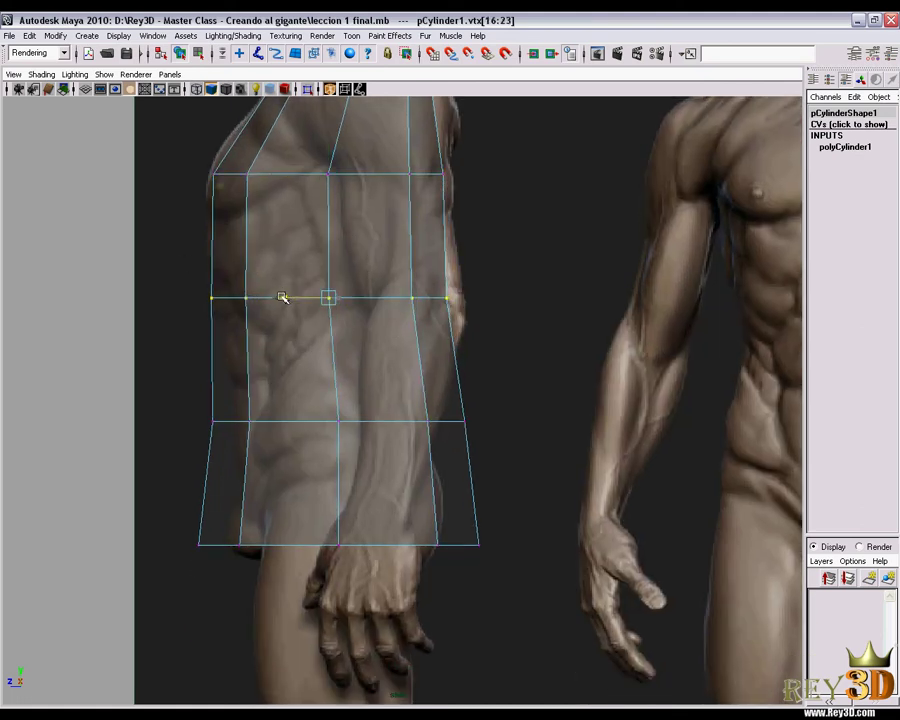
pyautogui.moveTo(389, 300); pyautogui.dragTo(375, 301)
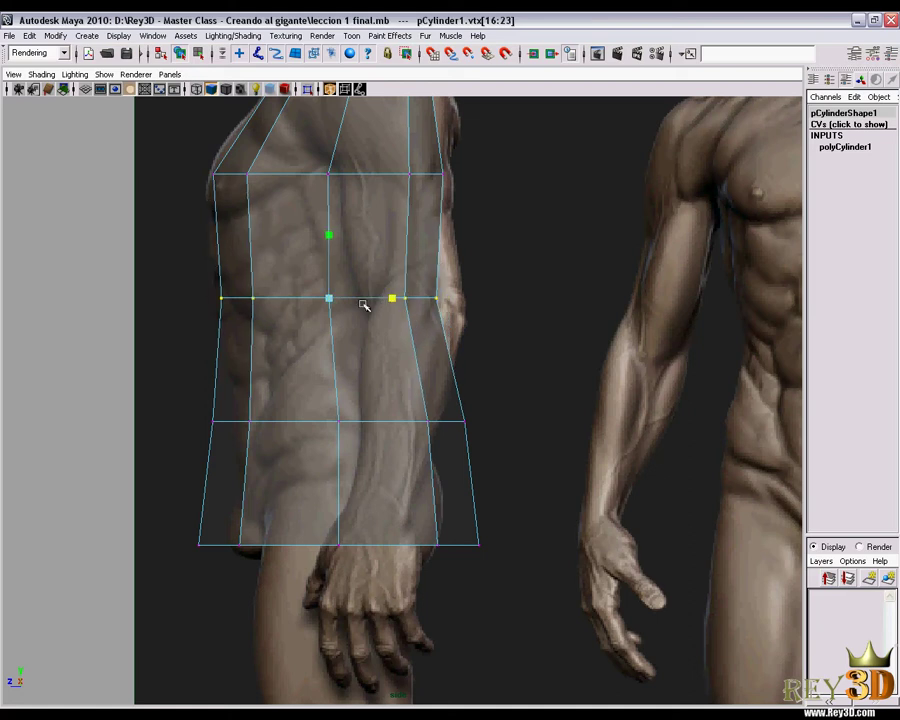
pyautogui.keyDown('alt'); pyautogui.moveTo(315, 416); pyautogui.dragTo(230, 300, button='right'); pyautogui.keyUp('alt')
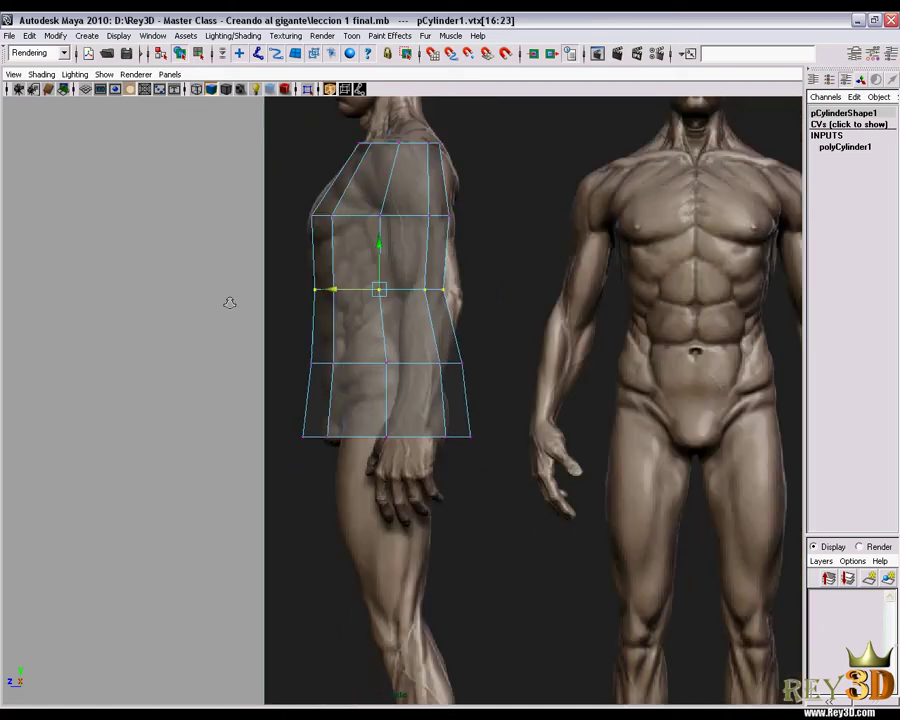
pyautogui.keyDown('alt'); pyautogui.moveTo(230, 300); pyautogui.dragTo(356, 416, button='middle'); pyautogui.keyUp('alt')
pyautogui.moveTo(282, 470); pyautogui.dragTo(478, 502)
pyautogui.keyDown('alt'); pyautogui.moveTo(478, 502); pyautogui.dragTo(520, 500, button='right'); pyautogui.keyUp('alt')
pyautogui.keyDown('alt'); pyautogui.moveTo(520, 500); pyautogui.dragTo(411, 485, button='middle'); pyautogui.keyUp('alt')
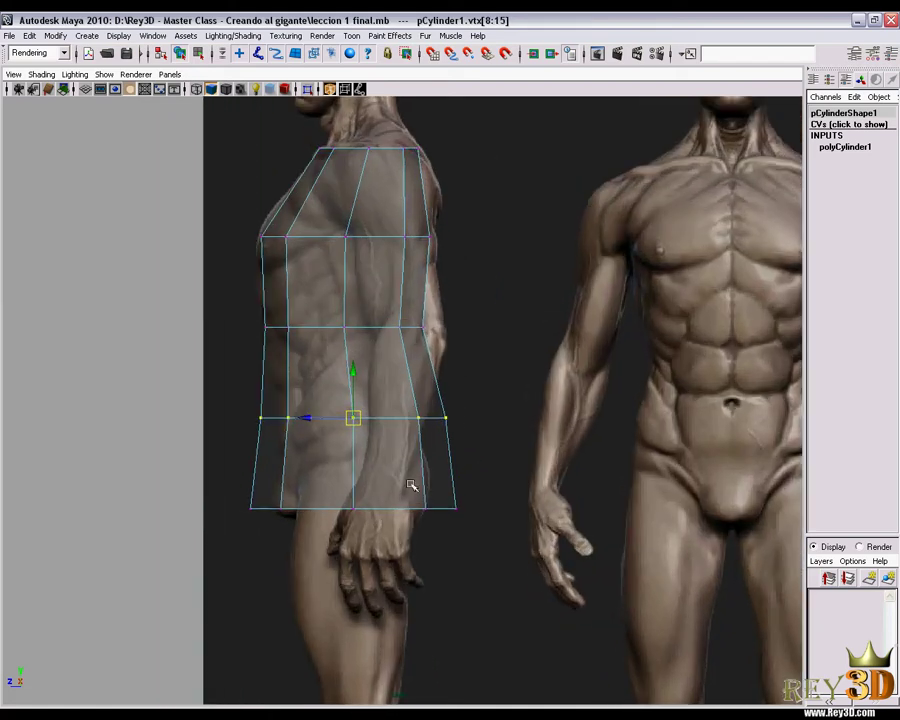
pyautogui.moveTo(309, 421); pyautogui.dragTo(297, 408)
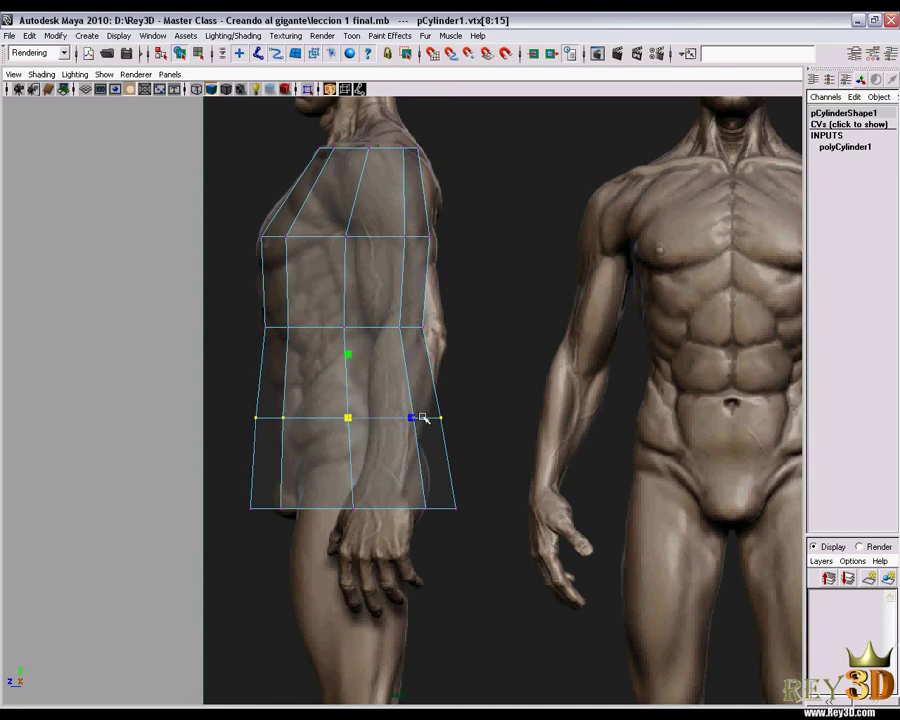
pyautogui.moveTo(423, 418); pyautogui.dragTo(305, 421)
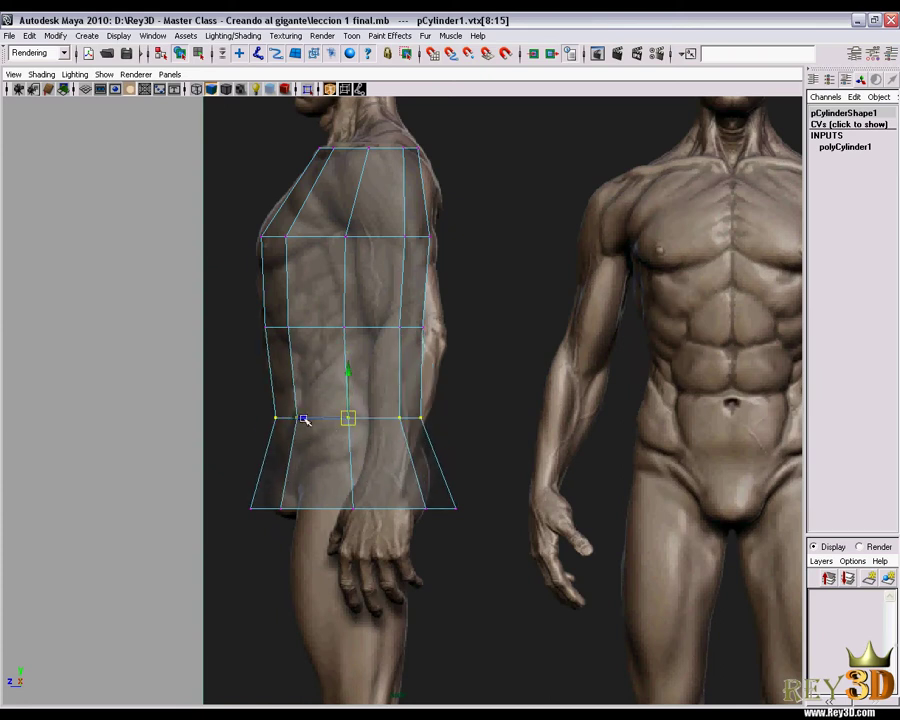
# - Scale the bottom vertex row narrower to match the side-view hips
pyautogui.moveTo(195, 462); pyautogui.dragTo(594, 603)
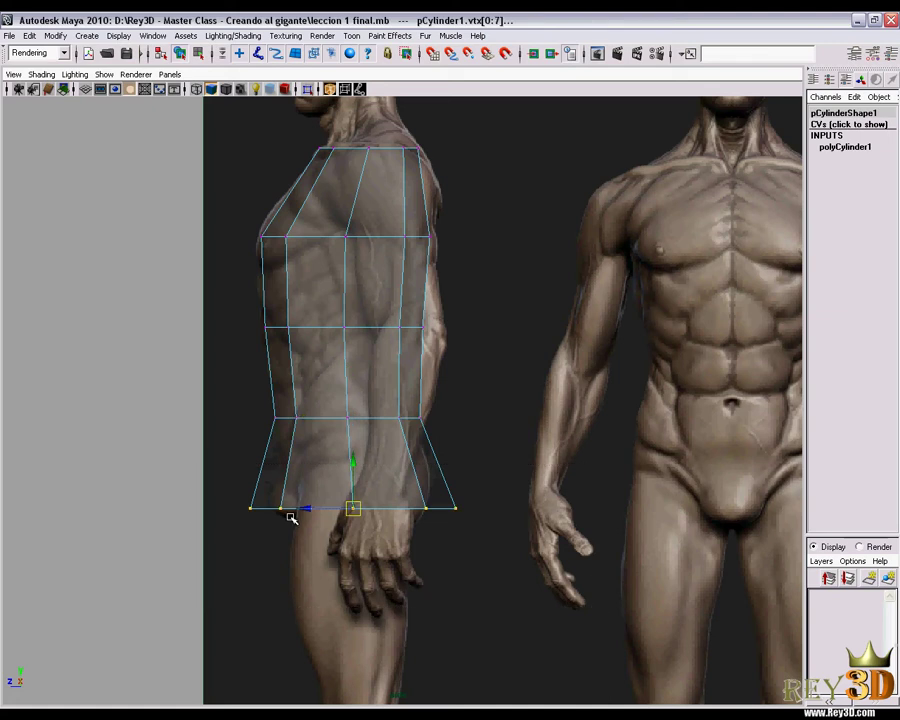
pyautogui.press('r')
pyautogui.moveTo(406, 512); pyautogui.dragTo(398, 510)
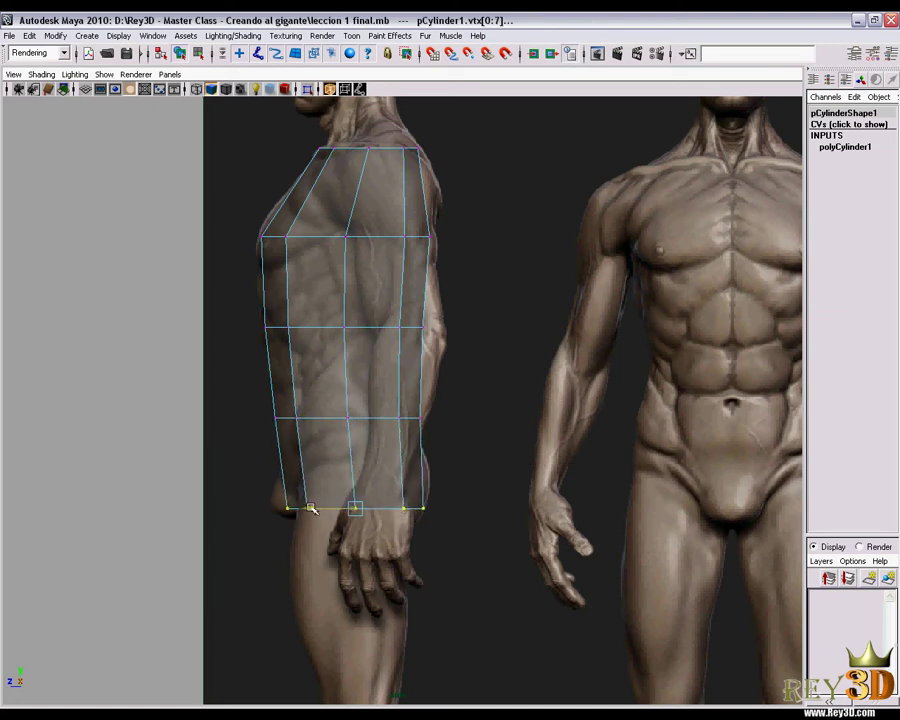
pyautogui.click(352, 510)
pyautogui.moveTo(418, 508); pyautogui.dragTo(412, 508)
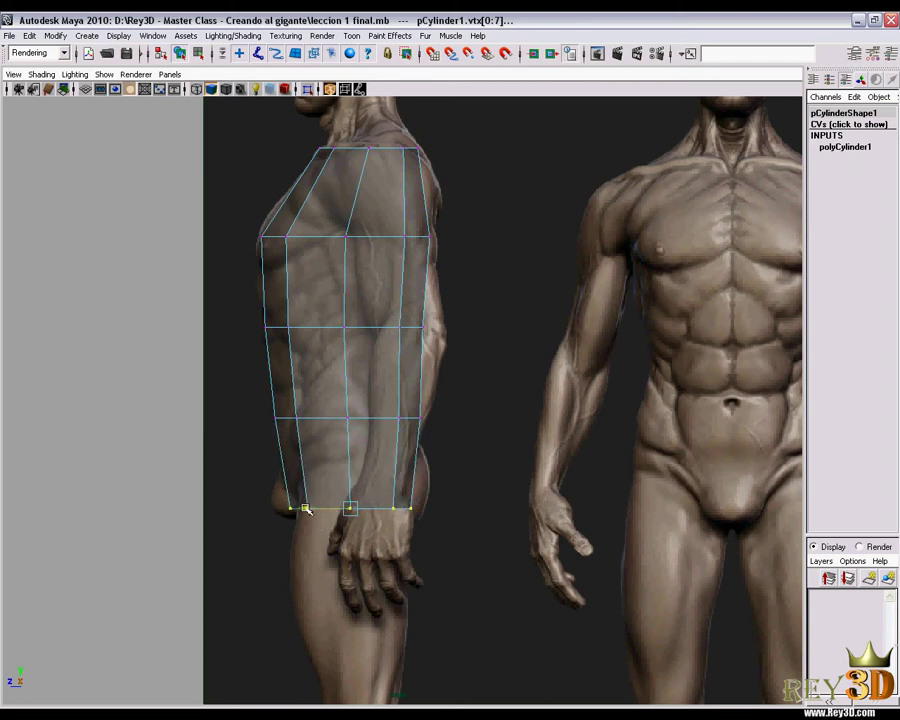
pyautogui.moveTo(307, 510); pyautogui.dragTo(305, 510)
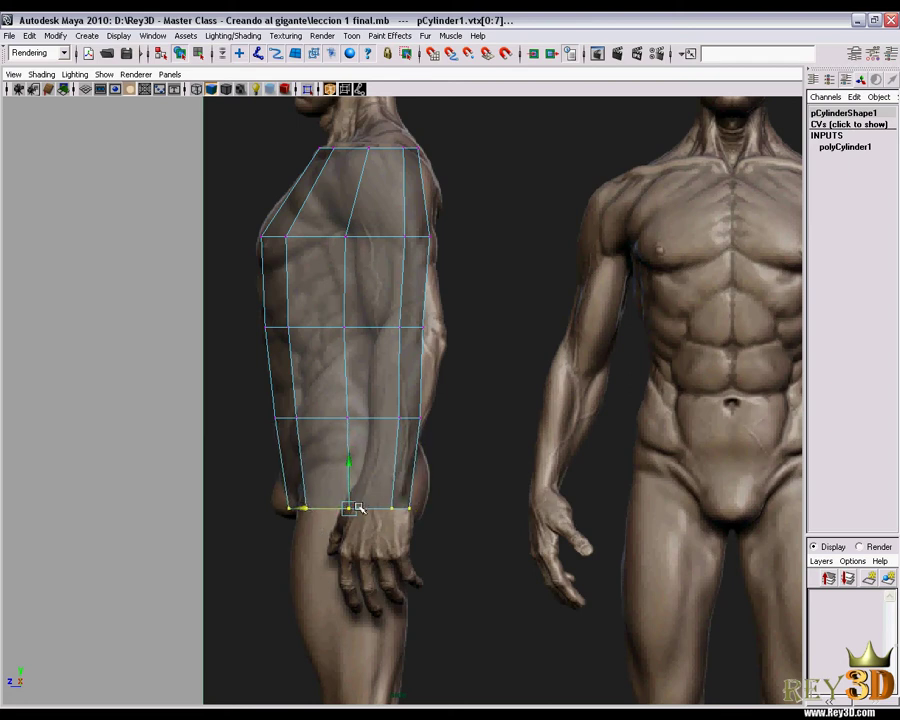
pyautogui.click(350, 509)
pyautogui.moveTo(413, 511); pyautogui.dragTo(404, 510)
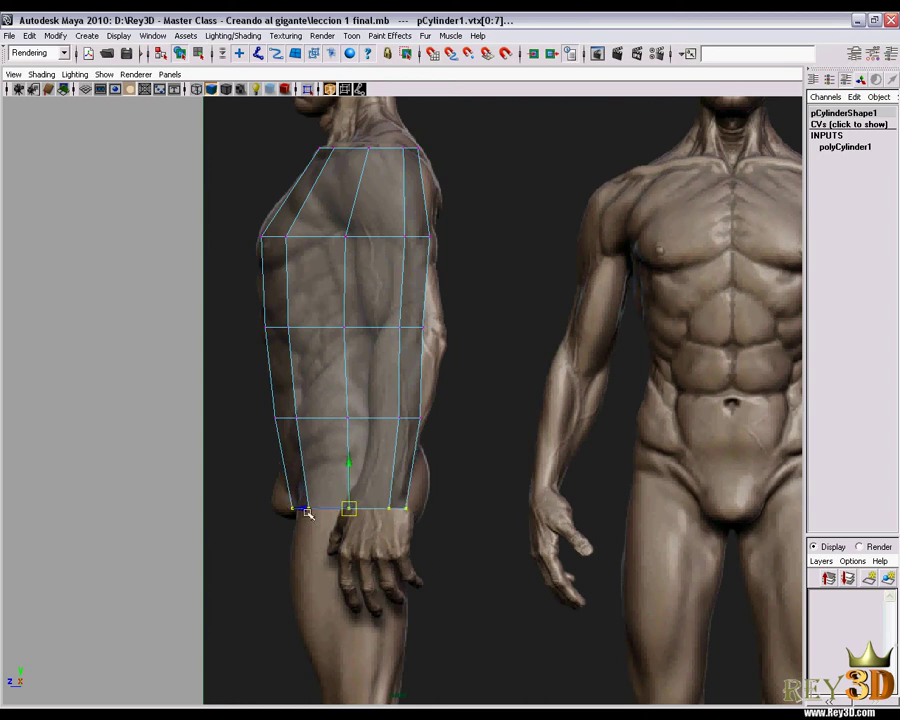
# - Return to the perspective view with X-Ray turned off and both reference planes visible
pyautogui.scroll(-3, 475, 473)
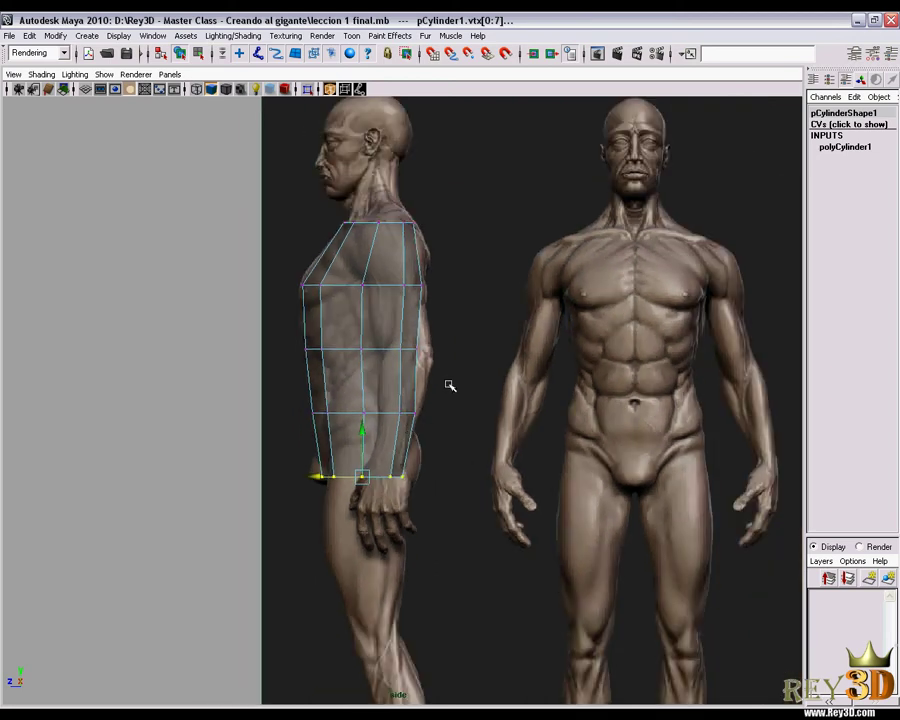
pyautogui.scroll(-2, 450, 382)
pyautogui.press('space')
pyautogui.moveTo(482, 394)
pyautogui.mouseDown()
pyautogui.moveTo(423, 380)
pyautogui.moveTo(359, 145)
pyautogui.mouseUp()
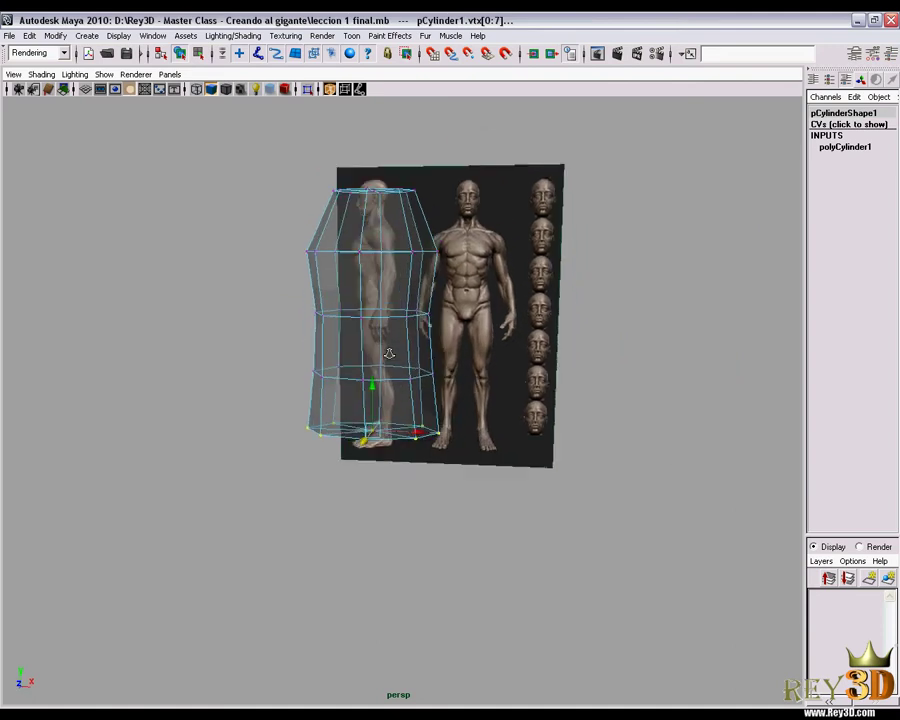
pyautogui.click(330, 89)
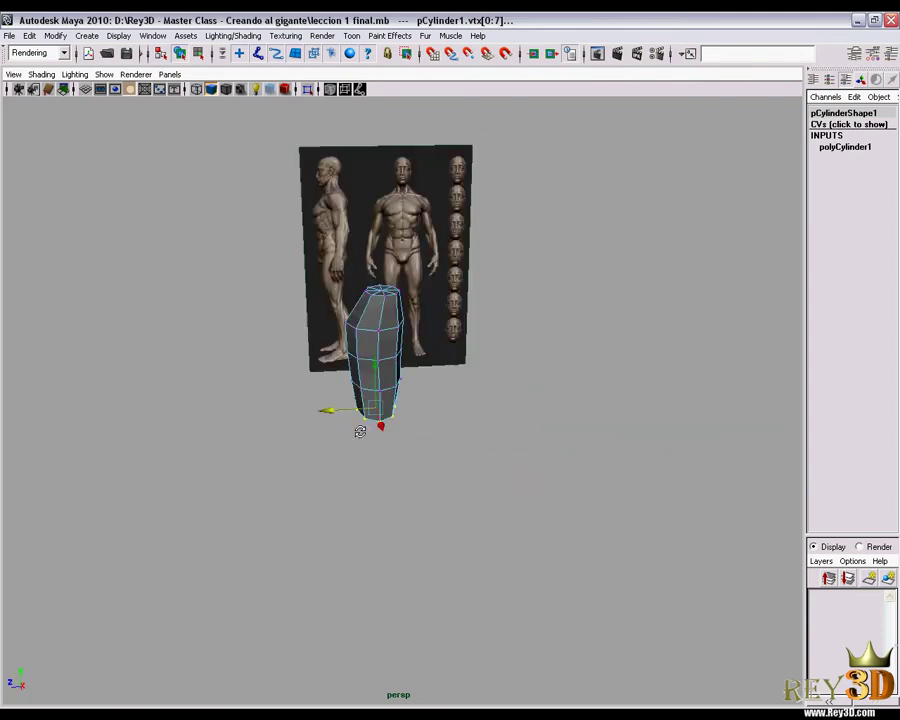
pyautogui.keyDown('alt'); pyautogui.moveTo(351, 358); pyautogui.dragTo(466, 413); pyautogui.keyUp('alt')
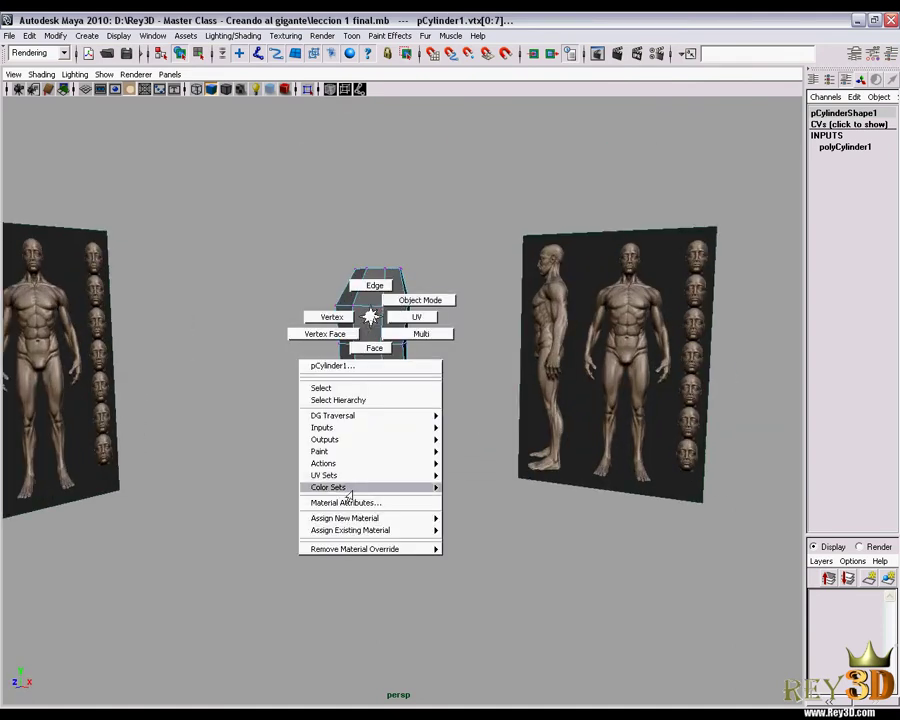
# - Lighten the lambert1 material's colour so the torso cylinder shades a paler grey
pyautogui.moveTo(372, 318); pyautogui.dragTo(350, 498, button='right')
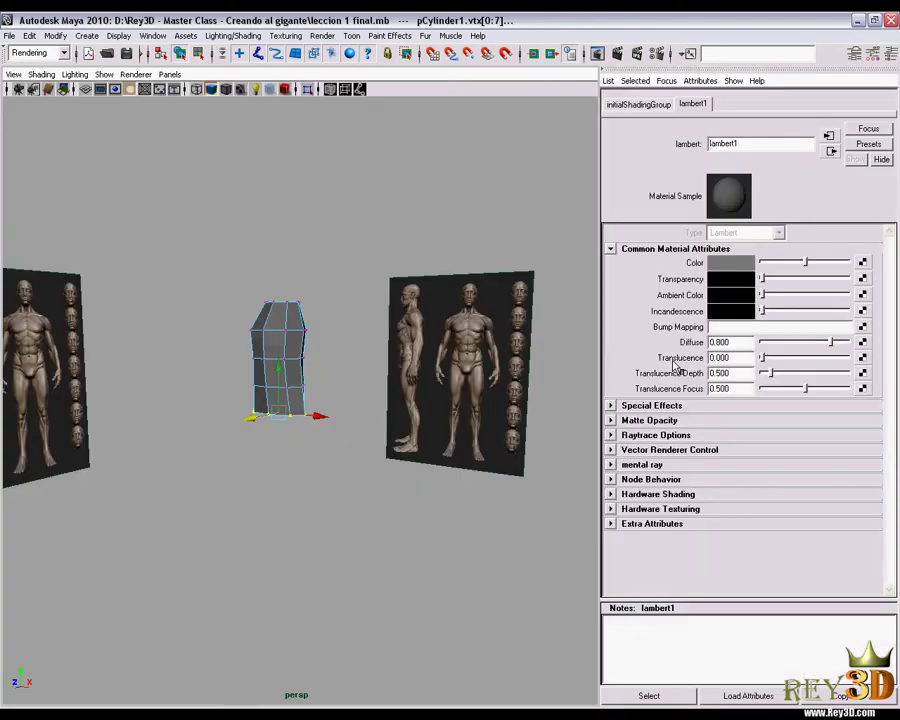
pyautogui.moveTo(807, 266); pyautogui.dragTo(827, 266)
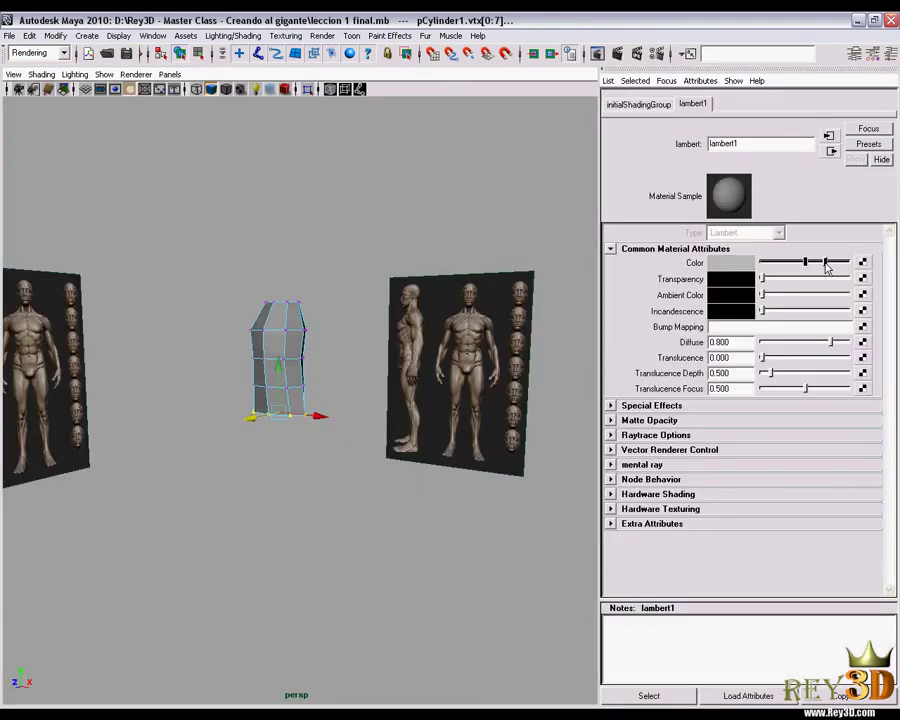
pyautogui.click(893, 57)
pyautogui.moveTo(448, 412)
pyautogui.keyDown('alt'); pyautogui.mouseDown()
pyautogui.moveTo(482, 362)
pyautogui.moveTo(288, 364)
pyautogui.moveTo(390, 350)
pyautogui.moveTo(342, 332)
pyautogui.mouseUp(); pyautogui.keyUp('alt')
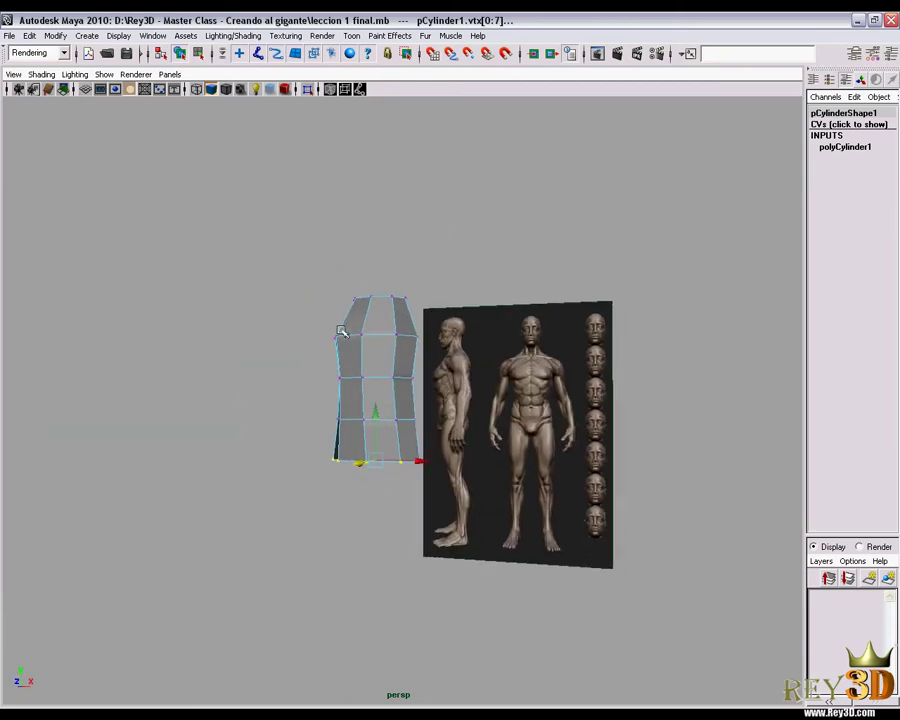
pyautogui.press('space')
# - Create a second polygon cylinder and place it over the front-view leg at the knee
pyautogui.click(293, 279)
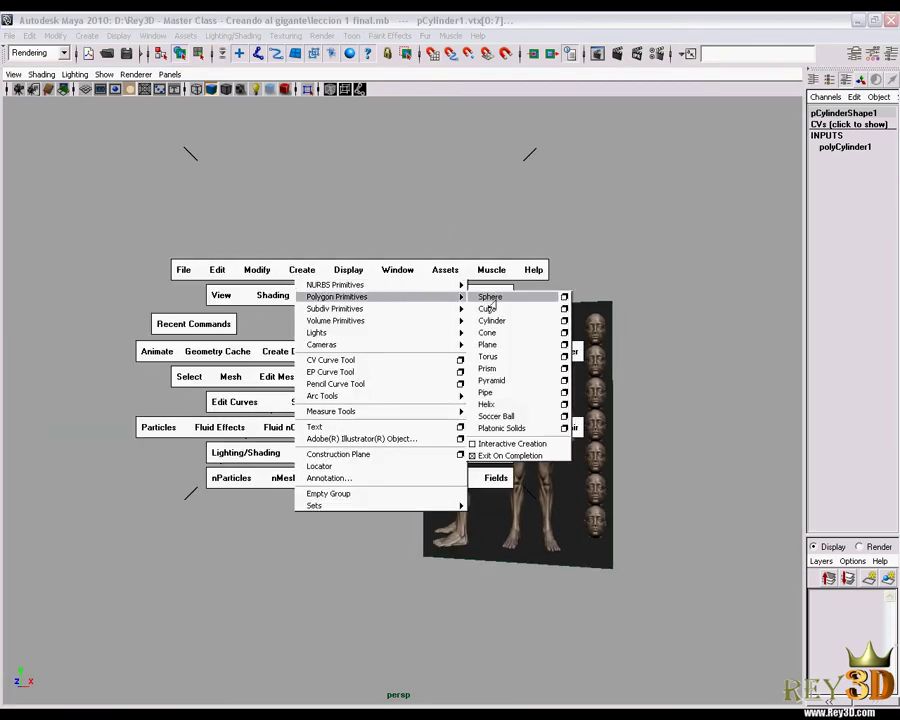
pyautogui.click(518, 320)
pyautogui.press('space')
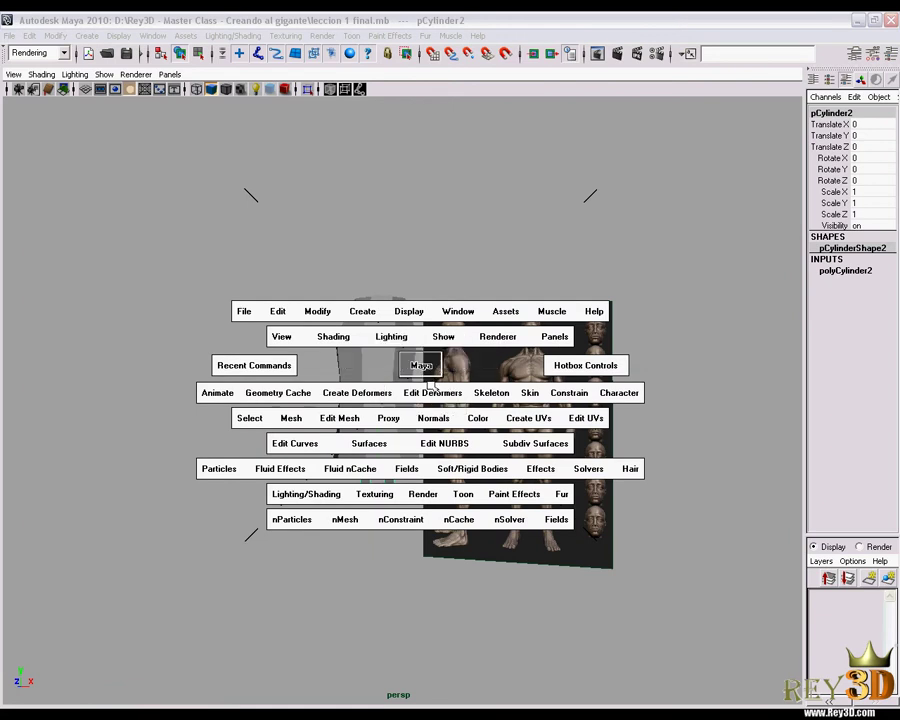
pyautogui.moveTo(418, 361); pyautogui.dragTo(436, 414)
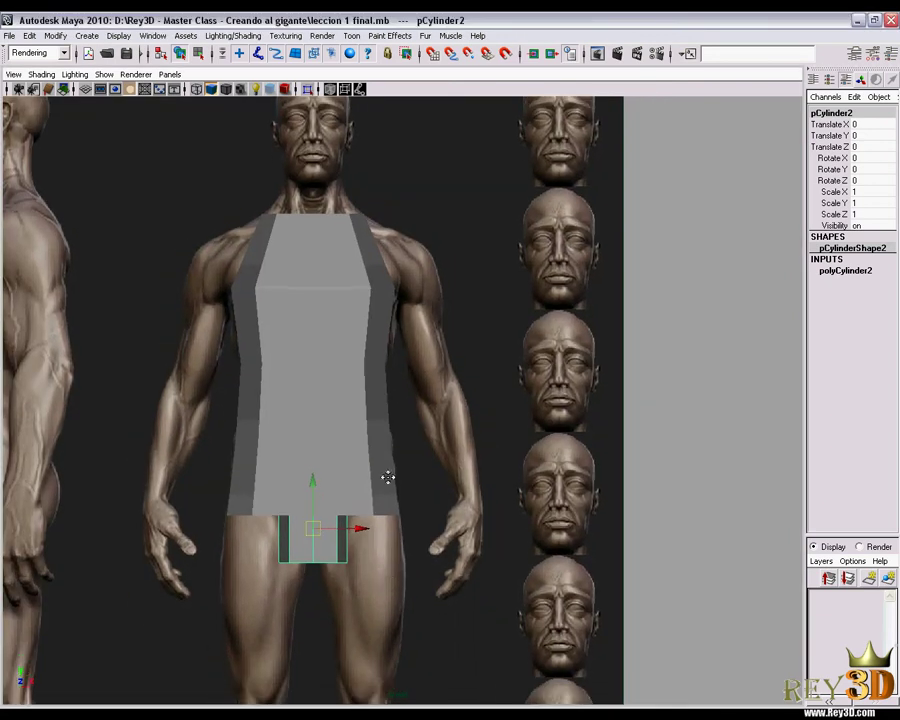
pyautogui.keyDown('alt'); pyautogui.moveTo(388, 476); pyautogui.dragTo(378, 221, button='middle'); pyautogui.keyUp('alt')
pyautogui.scroll(-2, 373, 353)
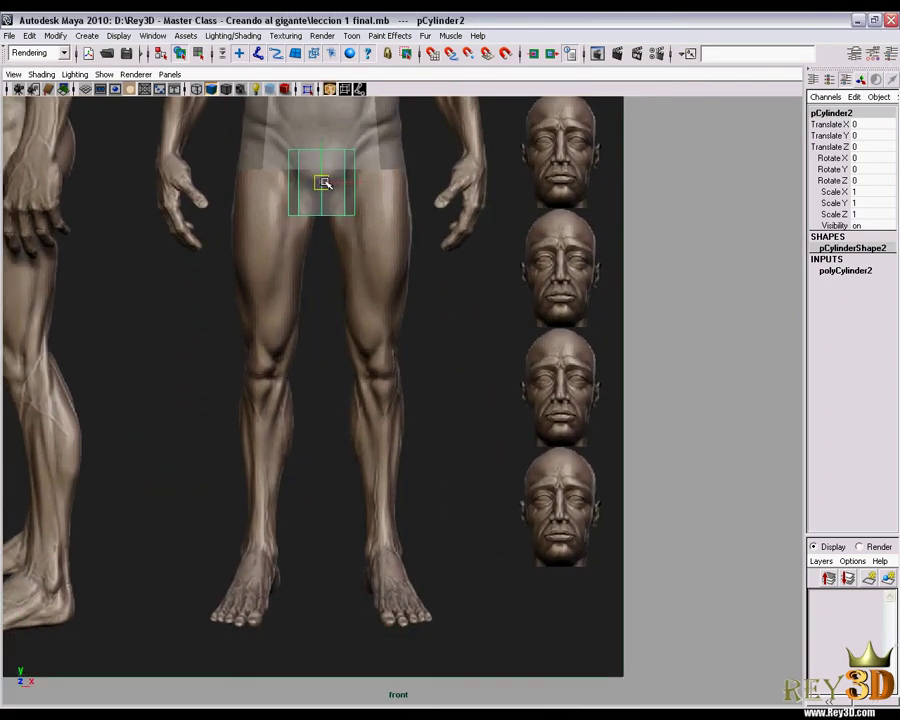
pyautogui.moveTo(323, 183); pyautogui.dragTo(376, 376)
# - Stretch the leg cylinder to Scale Y 5.28, tilt it slightly and align it with the leg
pyautogui.press('r')
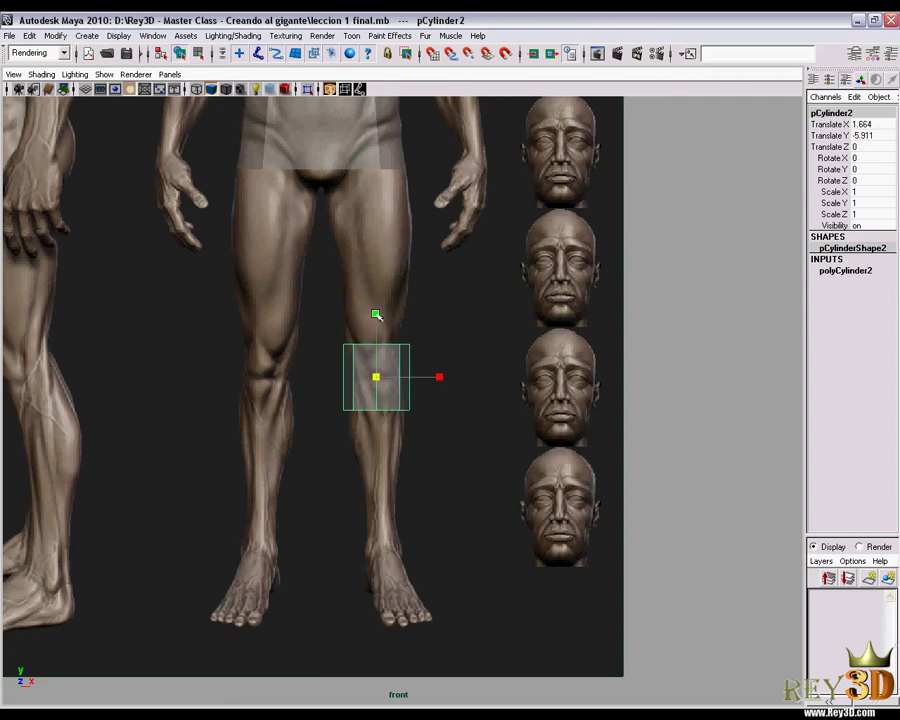
pyautogui.moveTo(376, 314)
pyautogui.mouseDown()
pyautogui.moveTo(382, 83)
pyautogui.moveTo(432, 368)
pyautogui.moveTo(417, 340)
pyautogui.mouseUp()
pyautogui.press('e')
pyautogui.press('w')
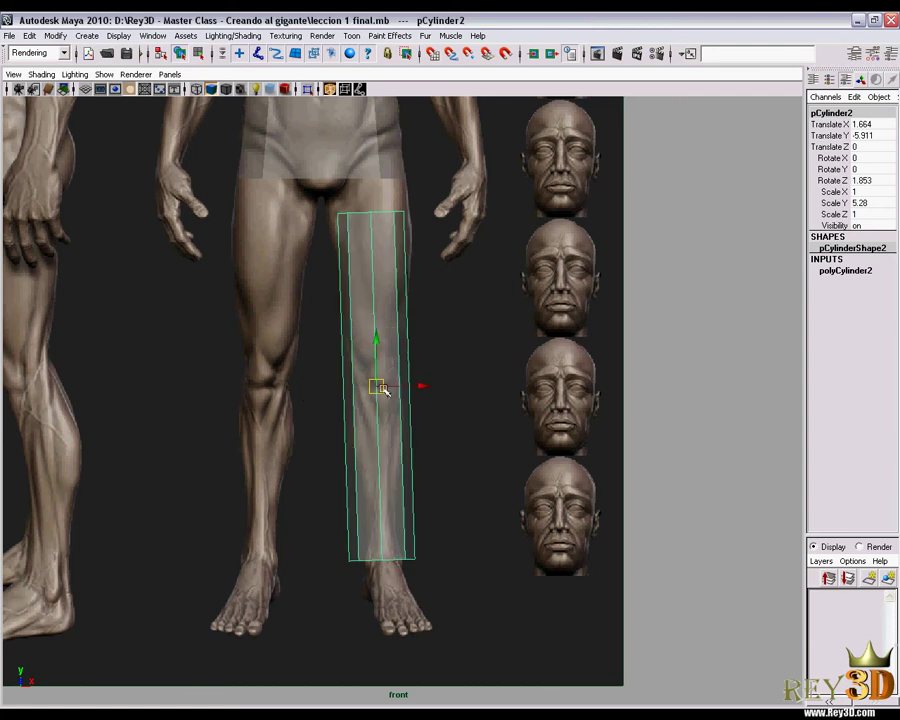
pyautogui.moveTo(376, 384); pyautogui.dragTo(374, 382)
pyautogui.scroll(1, 375, 382)
# - Give the leg cylinder 4 height subdivisions and raise its top vertex ring to the crotch line
pyautogui.click(845, 270)
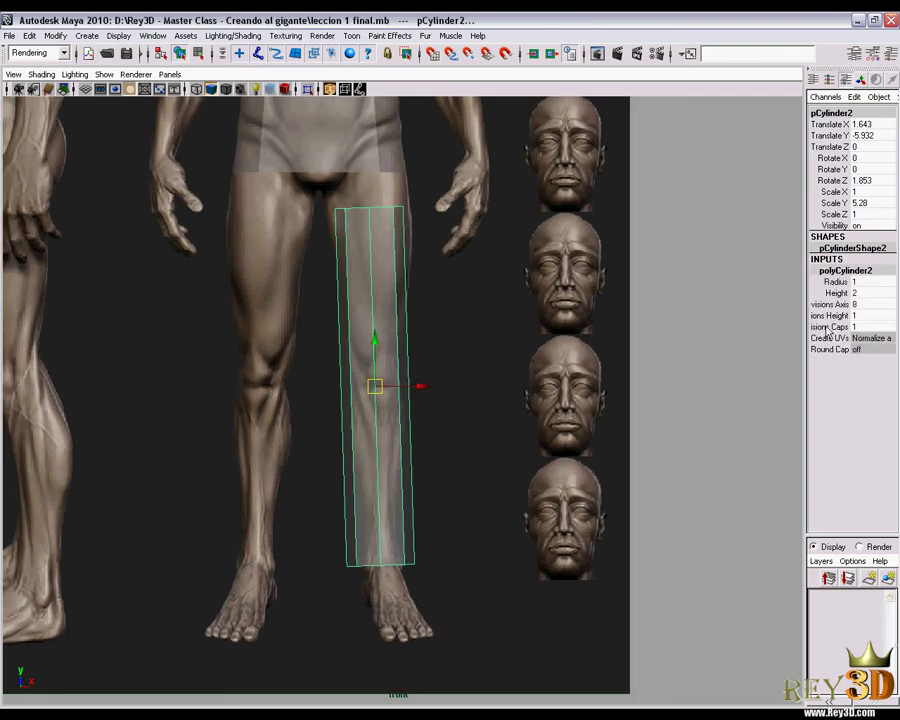
pyautogui.click(838, 315)
pyautogui.moveTo(590, 225); pyautogui.dragTo(598, 404, button='middle')
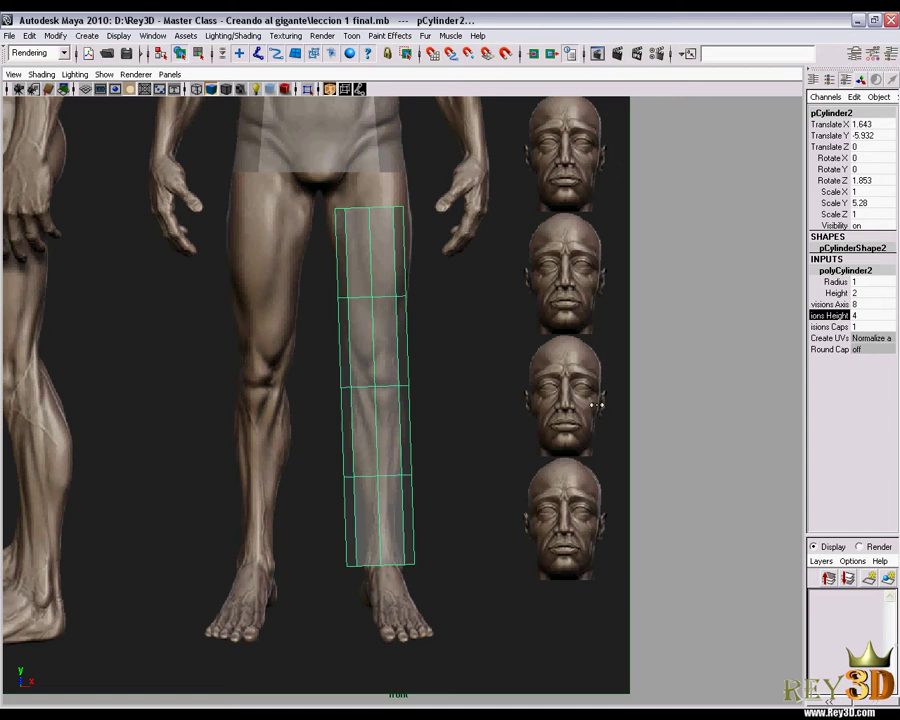
pyautogui.rightClick(363, 289)
pyautogui.click(326, 290)
pyautogui.moveTo(377, 305)
pyautogui.keyDown('alt'); pyautogui.mouseDown(button='middle')
pyautogui.moveTo(325, 307)
pyautogui.moveTo(277, 251)
pyautogui.mouseUp(button='middle'); pyautogui.keyUp('alt')
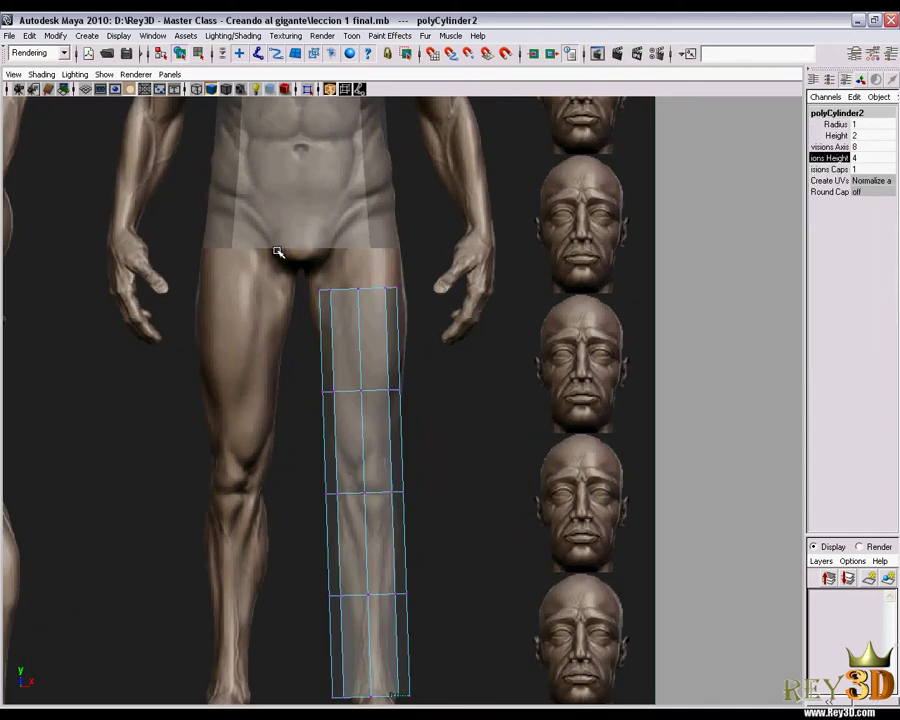
pyautogui.scroll(1, 277, 251)
pyautogui.moveTo(300, 275)
pyautogui.mouseDown()
pyautogui.moveTo(415, 300)
pyautogui.moveTo(356, 262)
pyautogui.mouseUp()
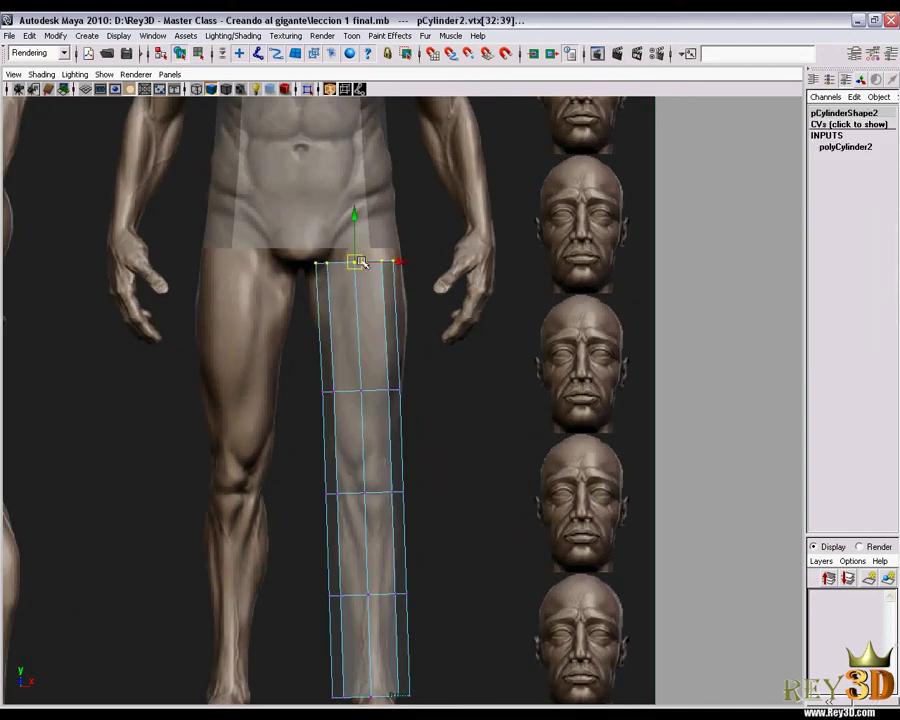
# - Tilt the top leg ring to match the hip crease and narrow the ankle ring
pyautogui.press('e')
pyautogui.moveTo(413, 288); pyautogui.dragTo(414, 284)
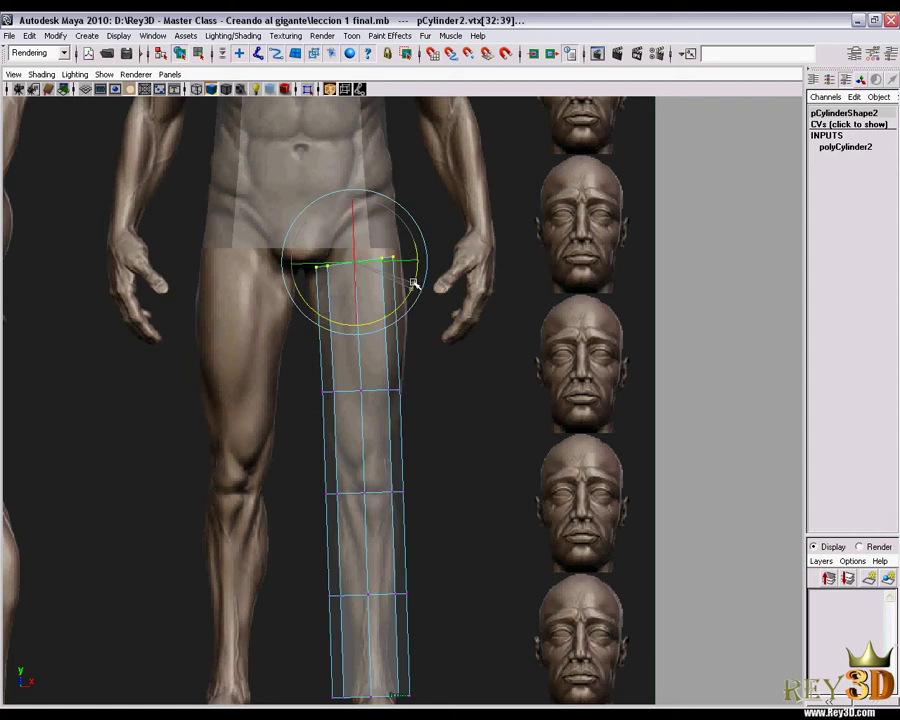
pyautogui.press('r')
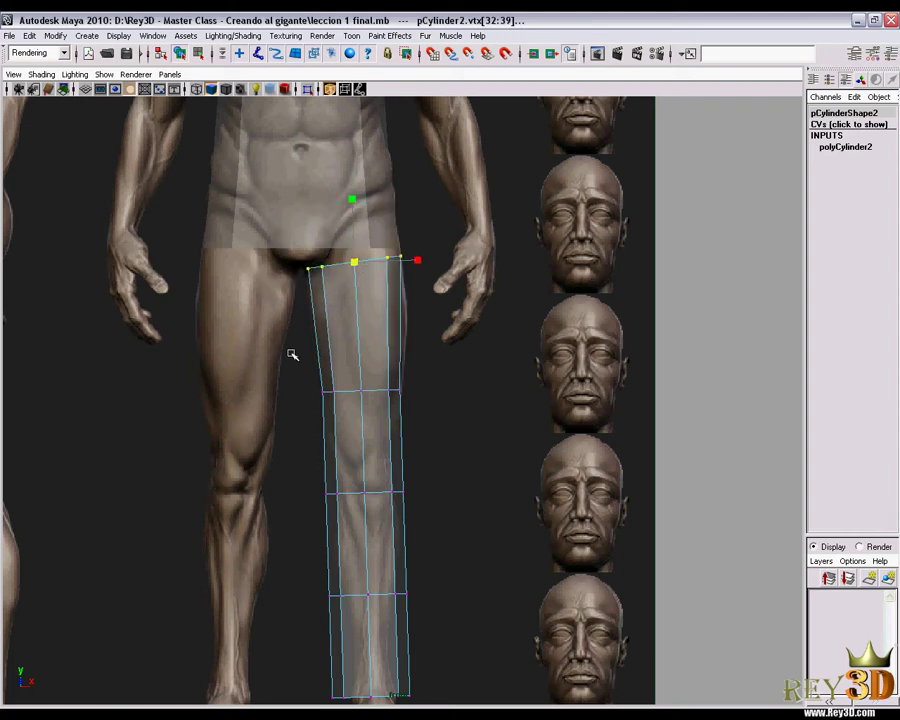
pyautogui.moveTo(300, 372); pyautogui.dragTo(415, 405)
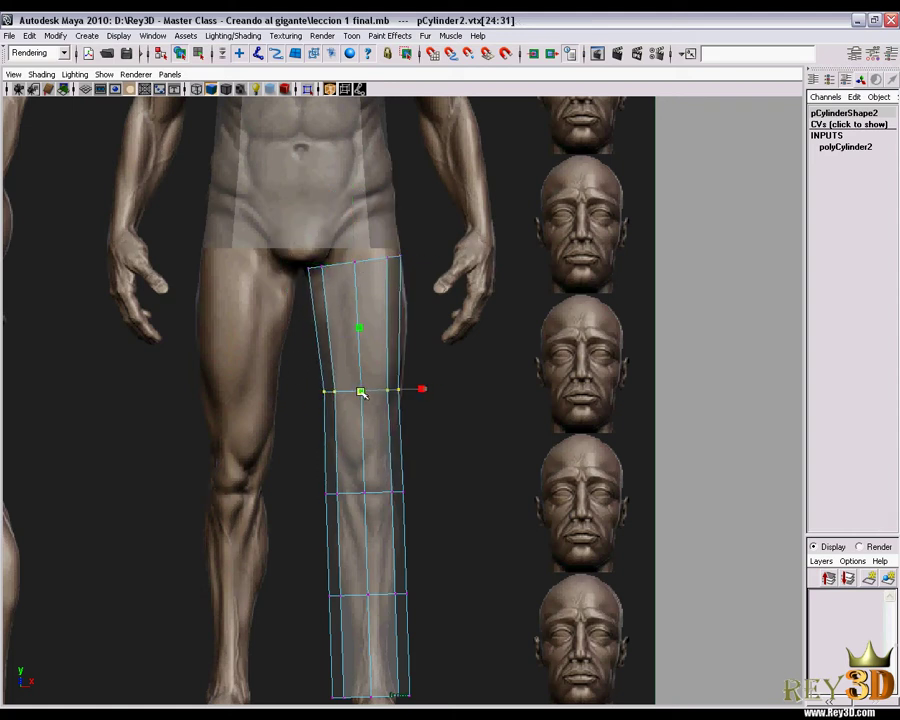
pyautogui.keyDown('alt'); pyautogui.moveTo(414, 573); pyautogui.dragTo(371, 428, button='middle'); pyautogui.keyUp('alt')
pyautogui.moveTo(290, 480); pyautogui.dragTo(485, 567)
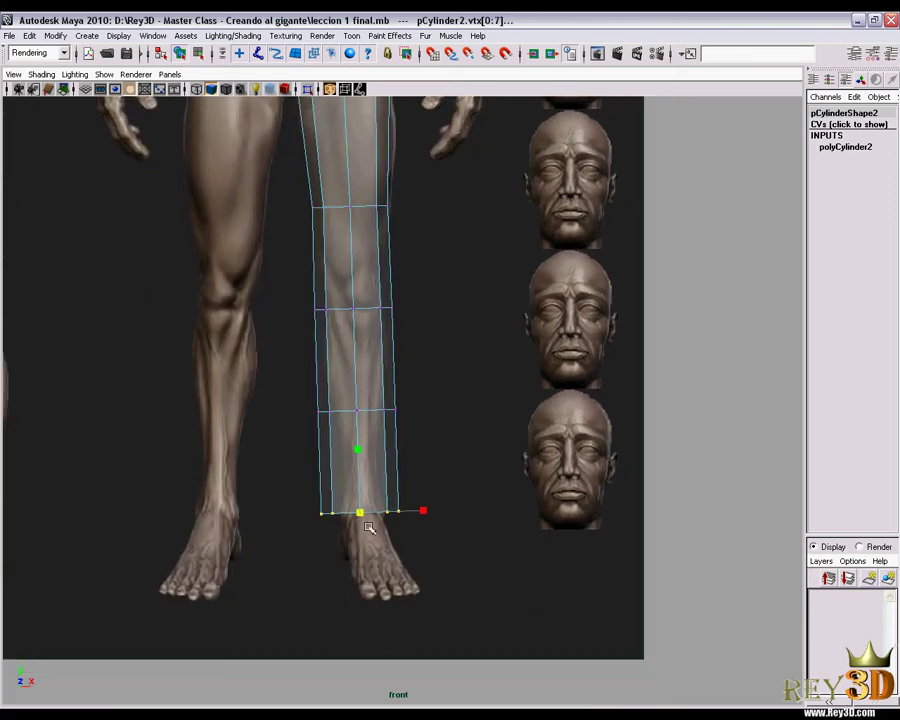
pyautogui.keyDown('alt'); pyautogui.moveTo(342, 517); pyautogui.dragTo(297, 429, button='middle'); pyautogui.keyUp('alt')
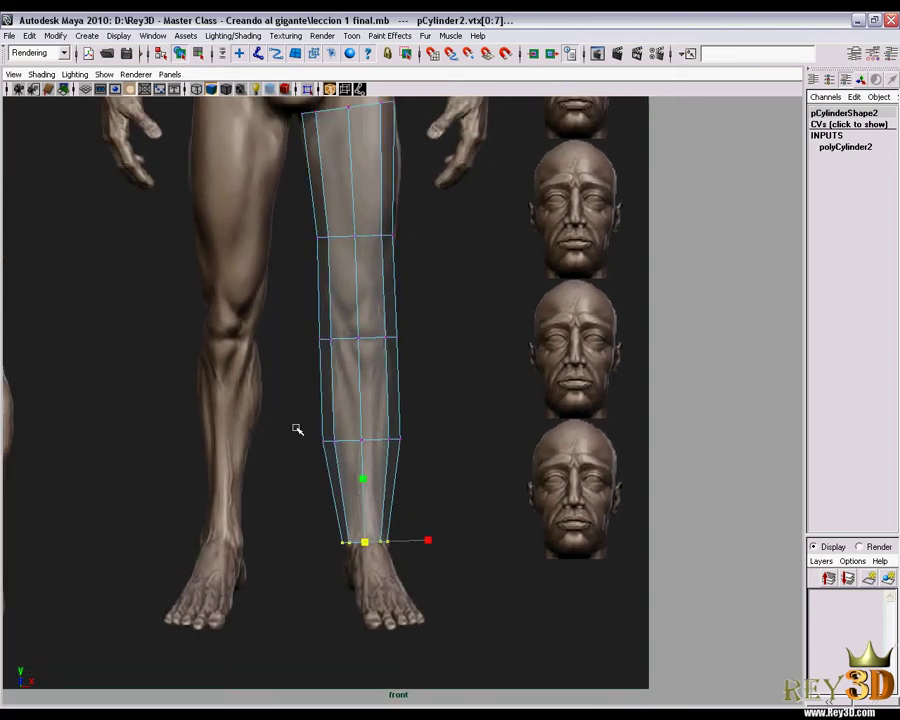
# - Narrow the shin and knee rings to the reference and select the mid-thigh ring
pyautogui.moveTo(297, 429); pyautogui.dragTo(412, 450)
pyautogui.moveTo(359, 438); pyautogui.dragTo(340, 442)
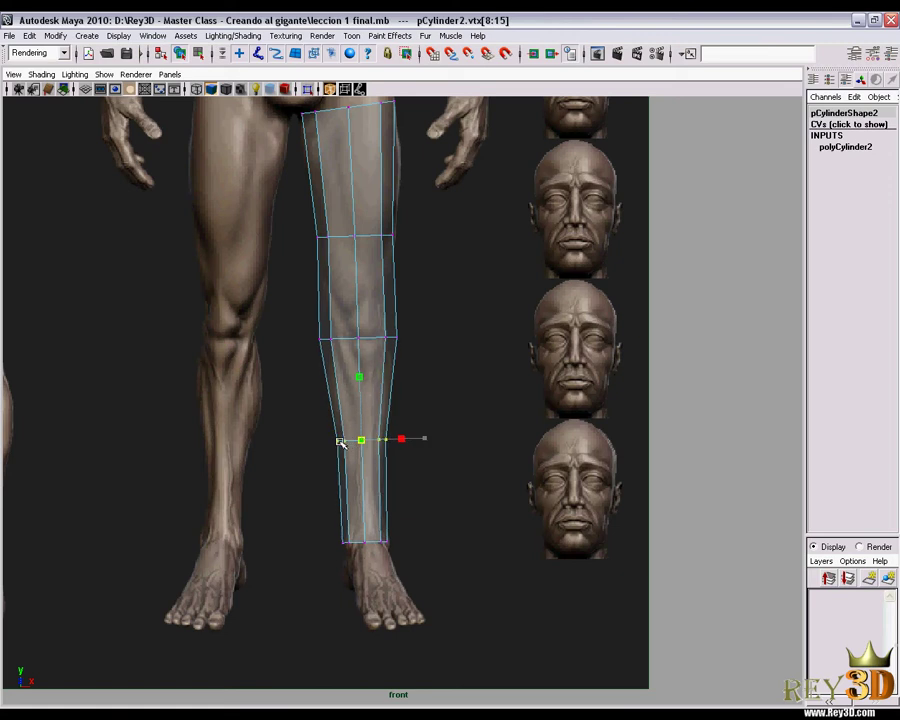
pyautogui.keyDown('alt'); pyautogui.moveTo(338, 438); pyautogui.dragTo(331, 396, button='middle'); pyautogui.keyUp('alt')
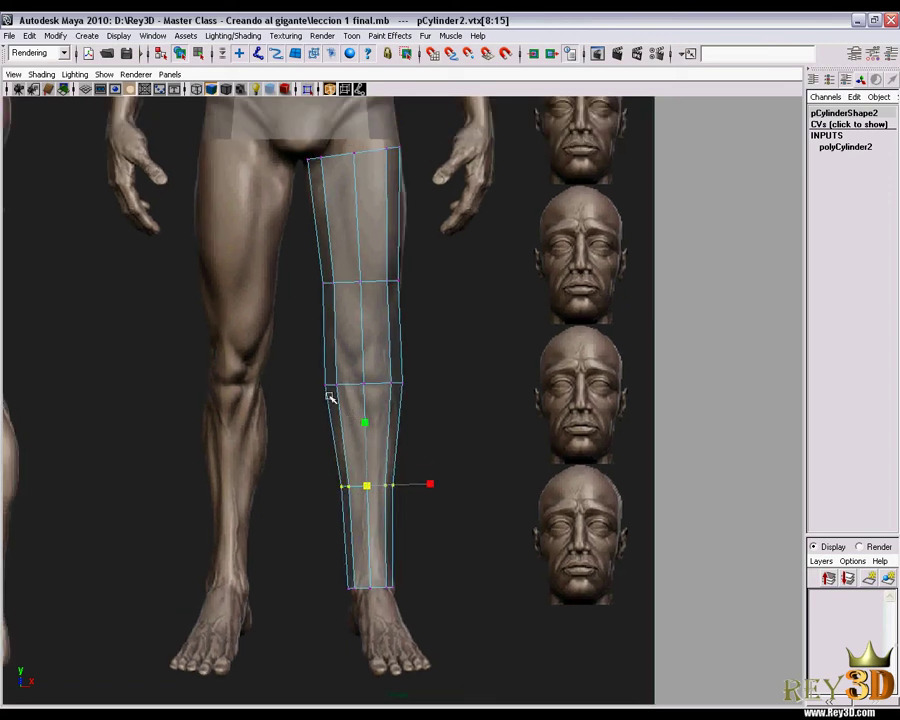
pyautogui.moveTo(318, 366); pyautogui.dragTo(414, 401)
pyautogui.moveTo(362, 386); pyautogui.dragTo(356, 388)
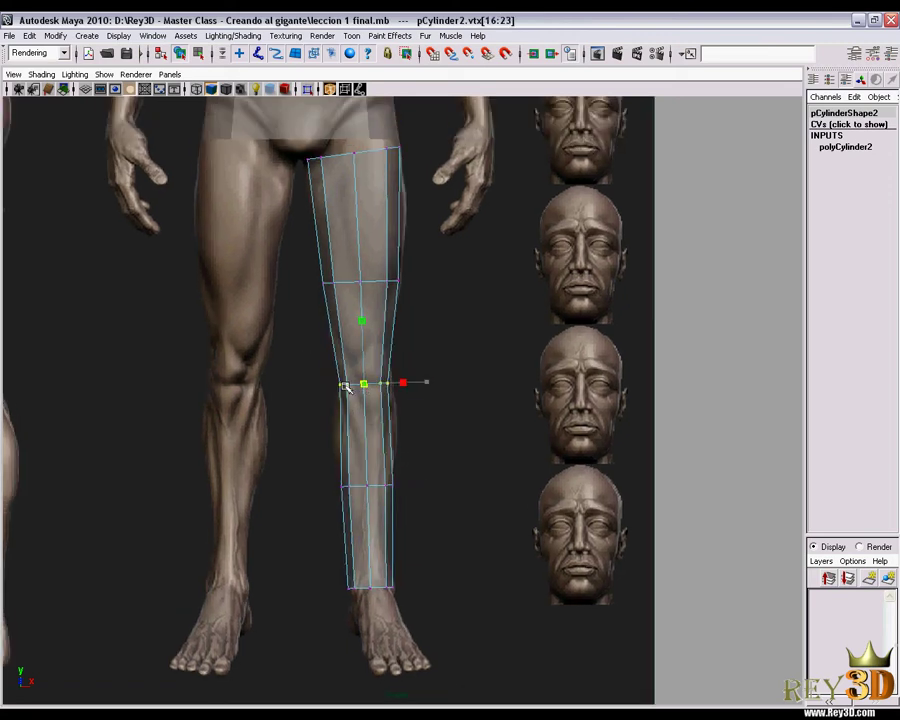
pyautogui.press('w')
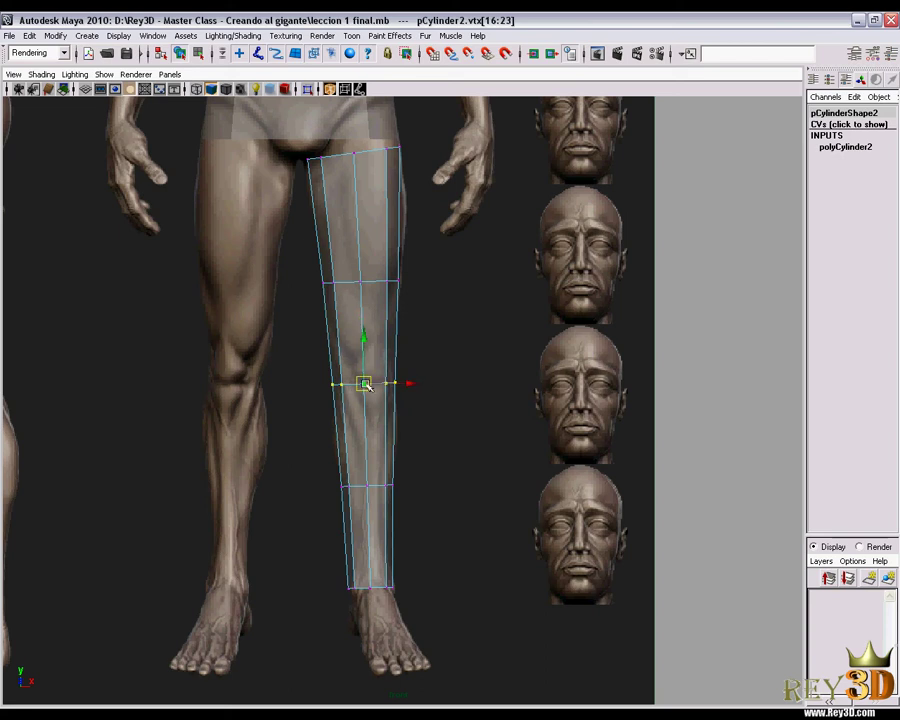
pyautogui.moveTo(314, 338); pyautogui.dragTo(390, 377)
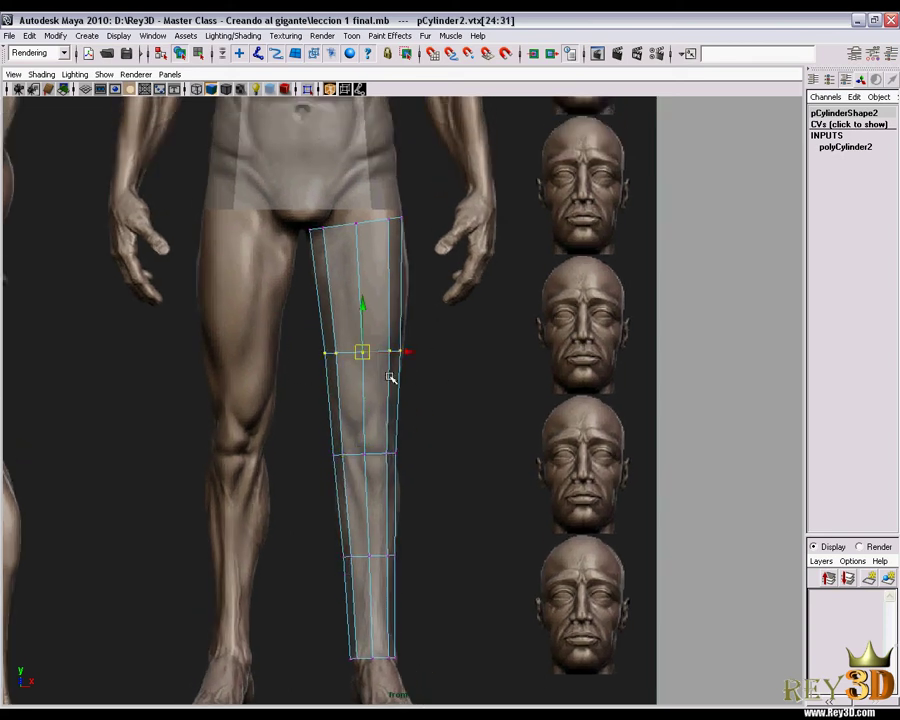
pyautogui.press('r')
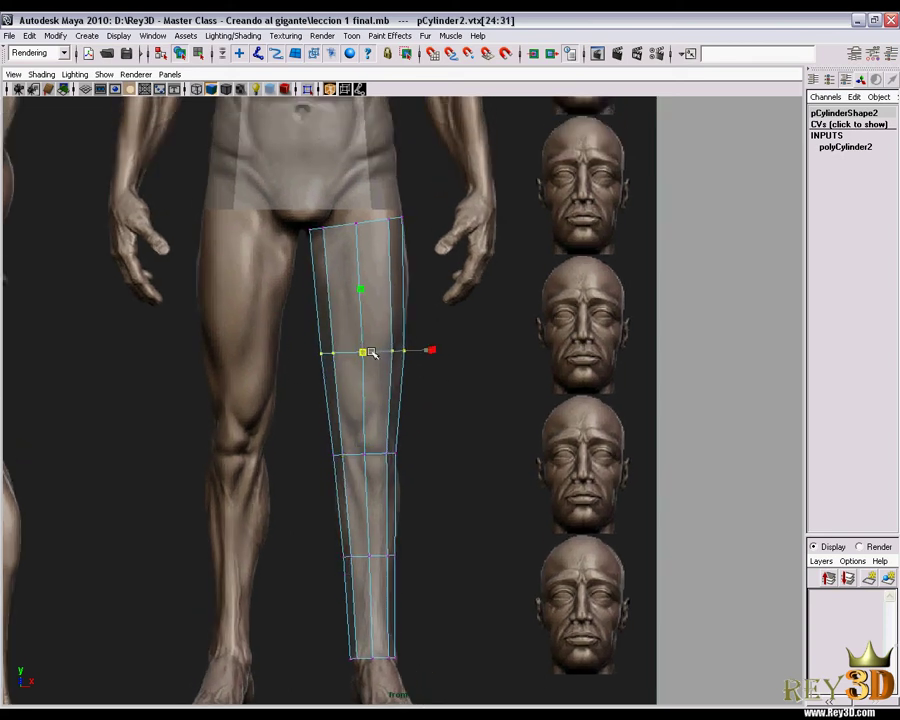
pyautogui.scroll(-2, 370, 300)
pyautogui.scroll(-3, 385, 320)
# - Widen the leg's middle and top edge loops to the thigh depth in the side reference
pyautogui.scroll(-3, 450, 350)
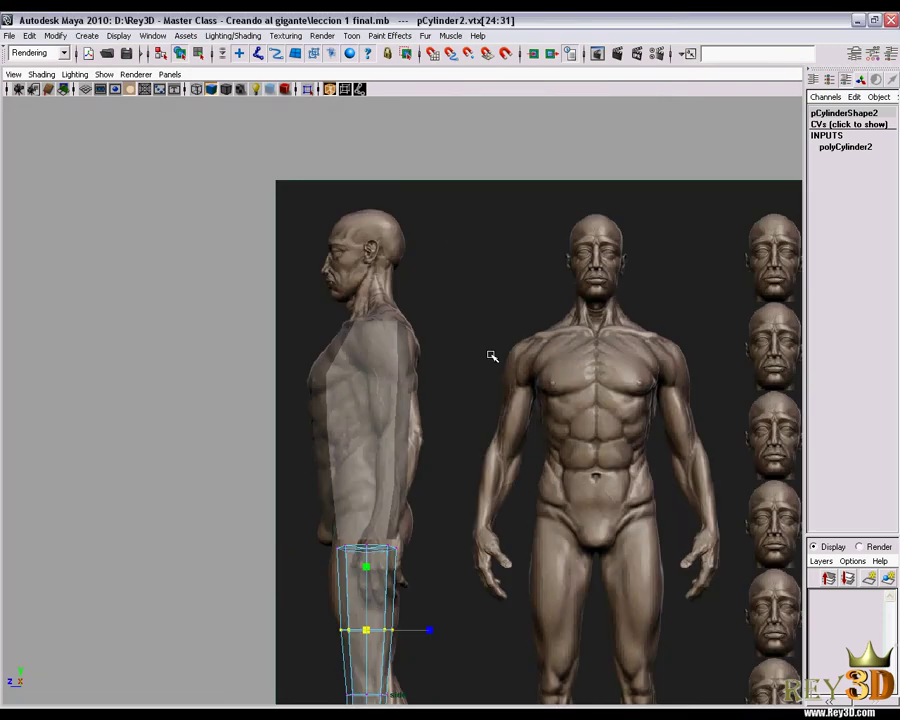
pyautogui.scroll(1, 444, 510)
pyautogui.keyDown('alt'); pyautogui.moveTo(444, 510); pyautogui.dragTo(408, 346, button='middle'); pyautogui.keyUp('alt')
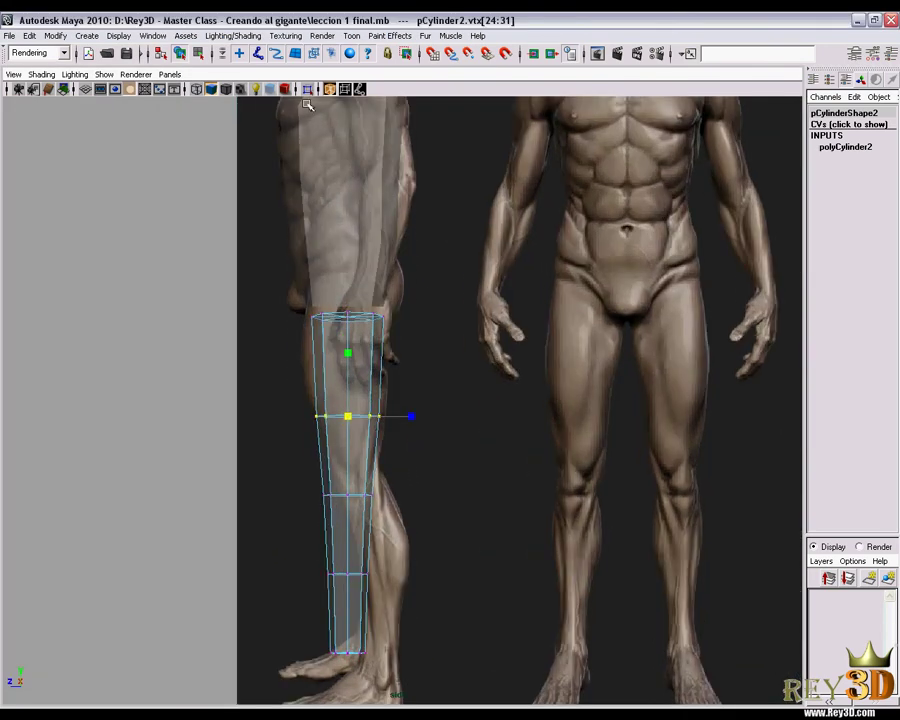
pyautogui.scroll(1, 440, 418)
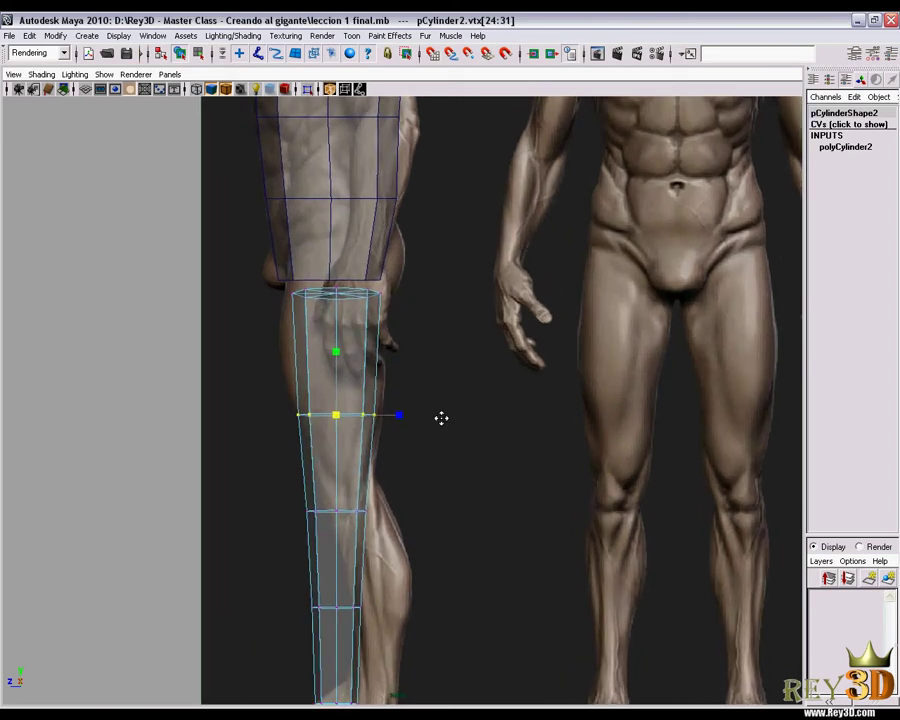
pyautogui.scroll(1, 412, 387)
pyautogui.moveTo(226, 248); pyautogui.dragTo(464, 336)
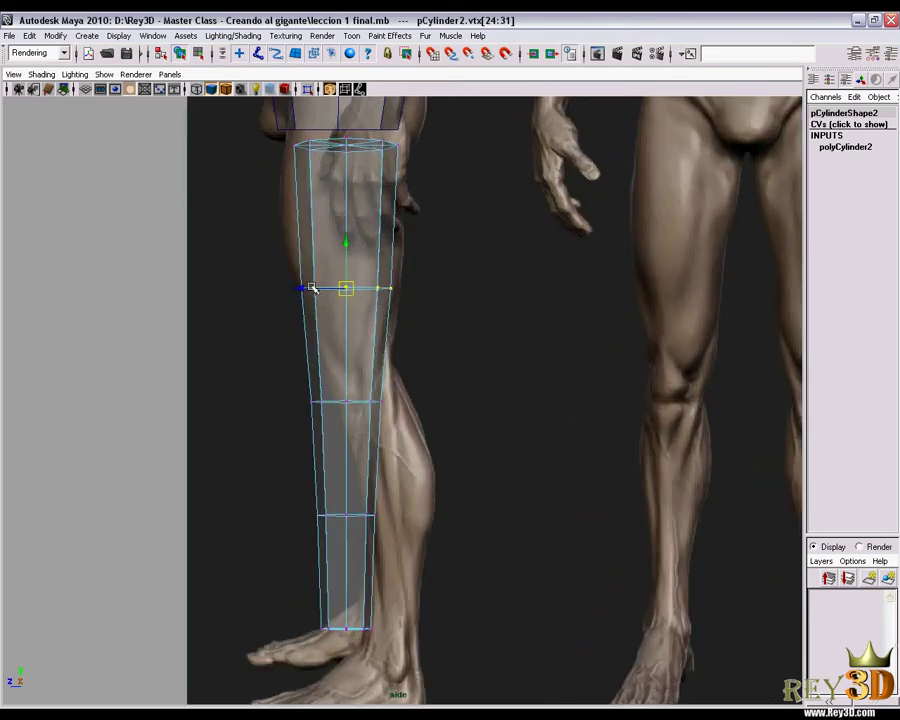
pyautogui.moveTo(311, 288); pyautogui.dragTo(421, 290)
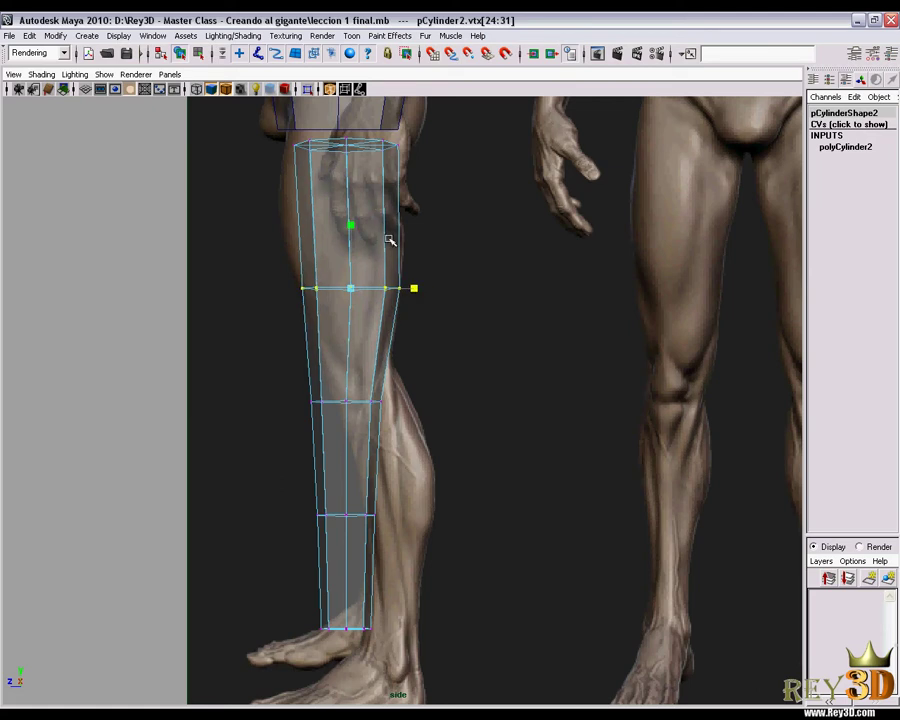
pyautogui.keyDown('alt'); pyautogui.moveTo(390, 240); pyautogui.dragTo(392, 334, button='middle'); pyautogui.keyUp('alt')
pyautogui.press('e')
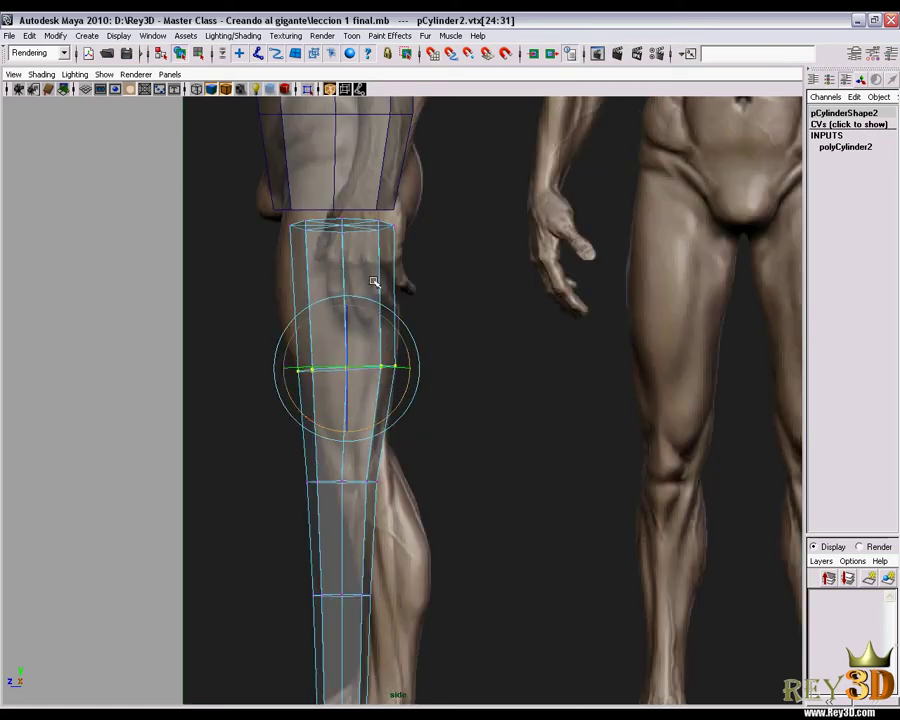
pyautogui.keyDown('alt'); pyautogui.moveTo(374, 281); pyautogui.dragTo(249, 211, button='middle'); pyautogui.keyUp('alt')
pyautogui.doubleClick(340, 249)
pyautogui.press('w')
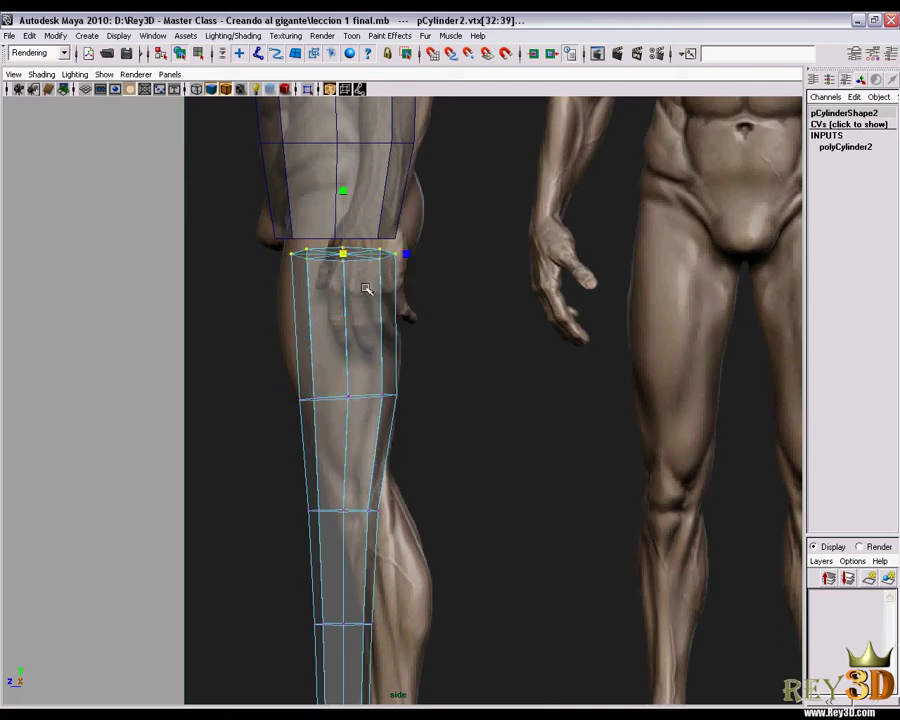
pyautogui.moveTo(406, 256)
pyautogui.mouseDown()
pyautogui.moveTo(432, 253)
pyautogui.moveTo(406, 255)
pyautogui.mouseUp()
# - Push the knee loop forward to bend the leg, and realign the ankle and mid-thigh loops
pyautogui.press('w')
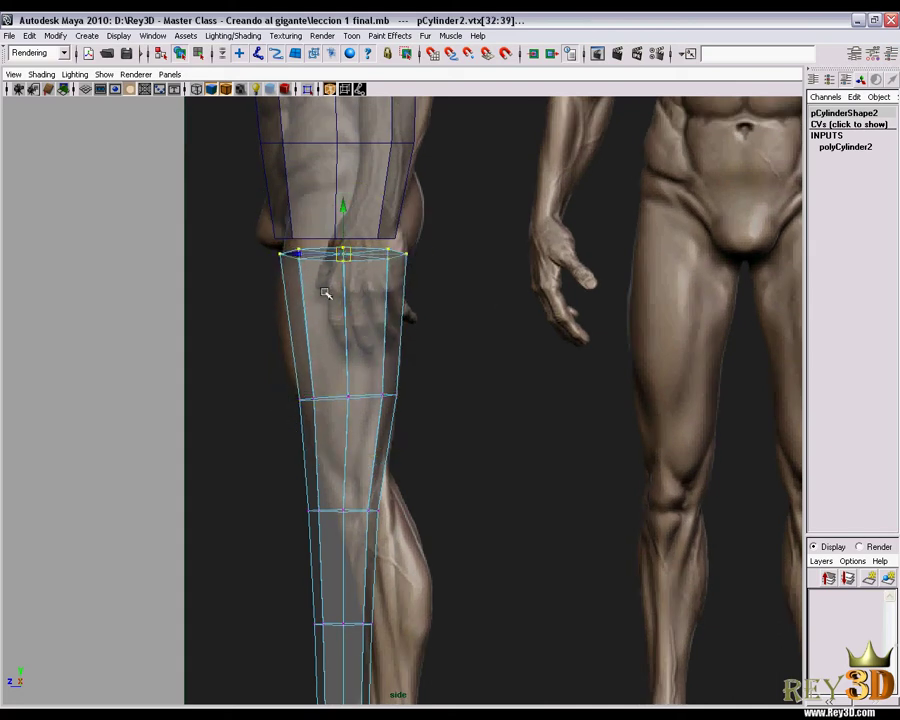
pyautogui.doubleClick(350, 398)
pyautogui.keyDown('alt'); pyautogui.moveTo(239, 602); pyautogui.dragTo(209, 416, button='middle'); pyautogui.keyUp('alt')
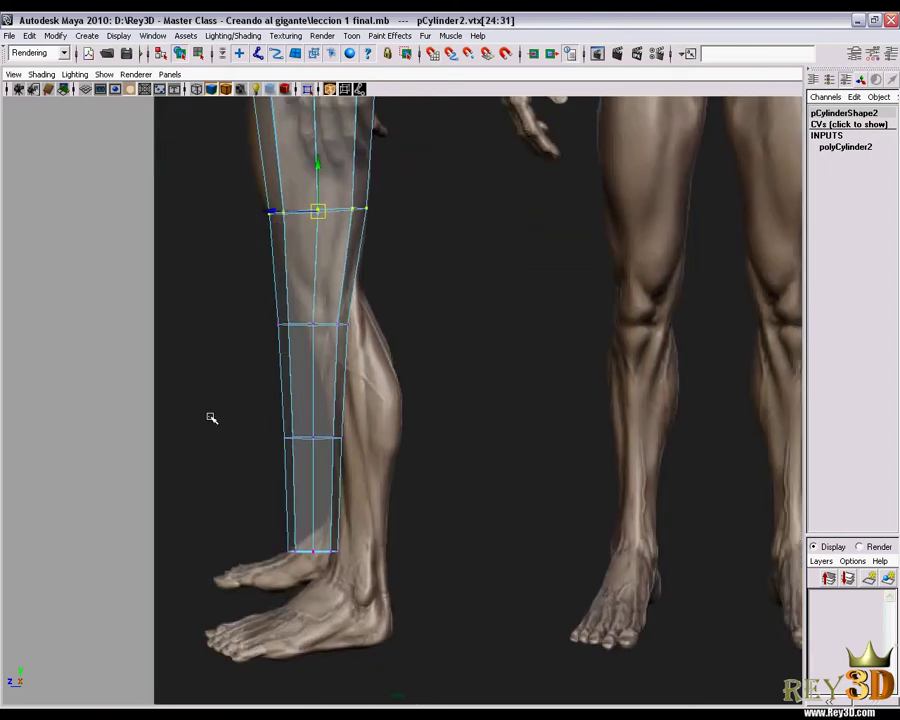
pyautogui.doubleClick(330, 438)
pyautogui.moveTo(327, 440); pyautogui.dragTo(325, 447)
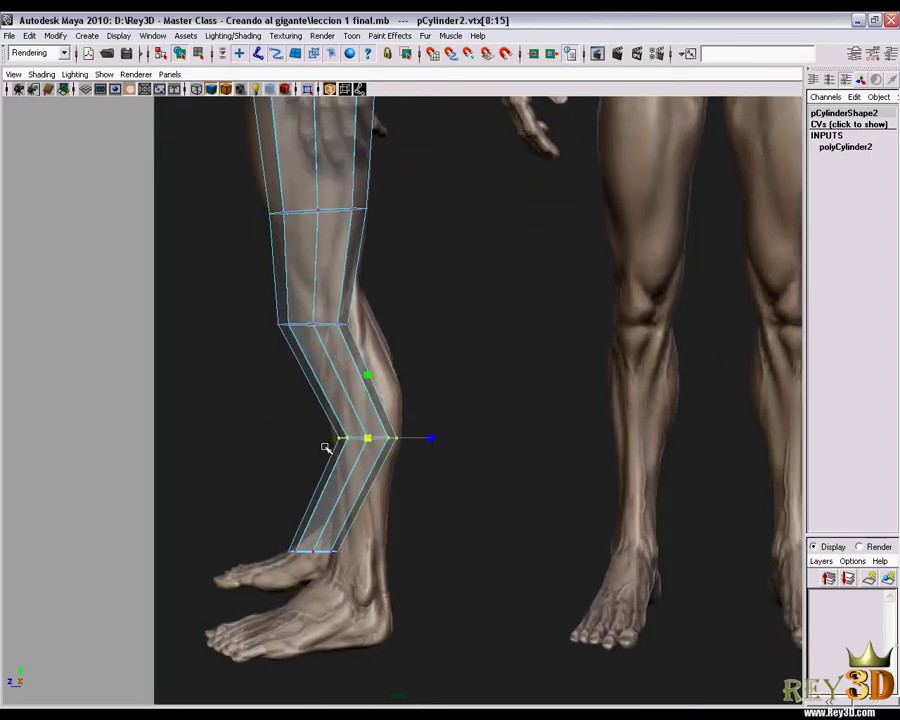
pyautogui.moveTo(431, 438); pyautogui.dragTo(322, 441)
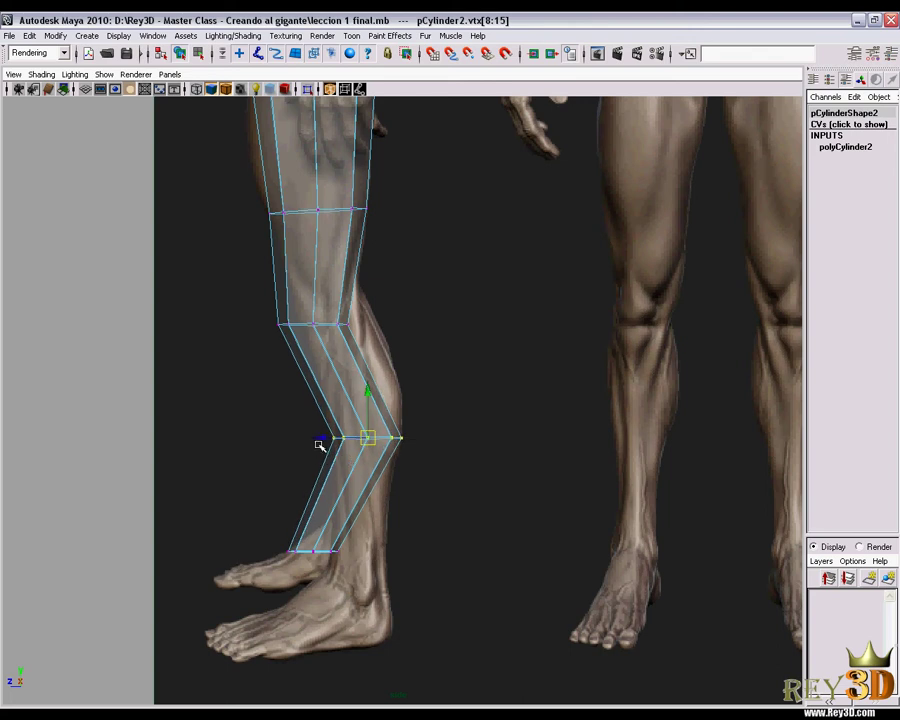
pyautogui.keyDown('alt'); pyautogui.moveTo(322, 441); pyautogui.dragTo(311, 401, button='middle'); pyautogui.keyUp('alt')
pyautogui.moveTo(345, 500)
pyautogui.mouseDown()
pyautogui.moveTo(255, 513)
pyautogui.moveTo(304, 513)
pyautogui.mouseUp()
pyautogui.keyDown('alt'); pyautogui.moveTo(304, 513); pyautogui.dragTo(310, 640, button='middle'); pyautogui.keyUp('alt')
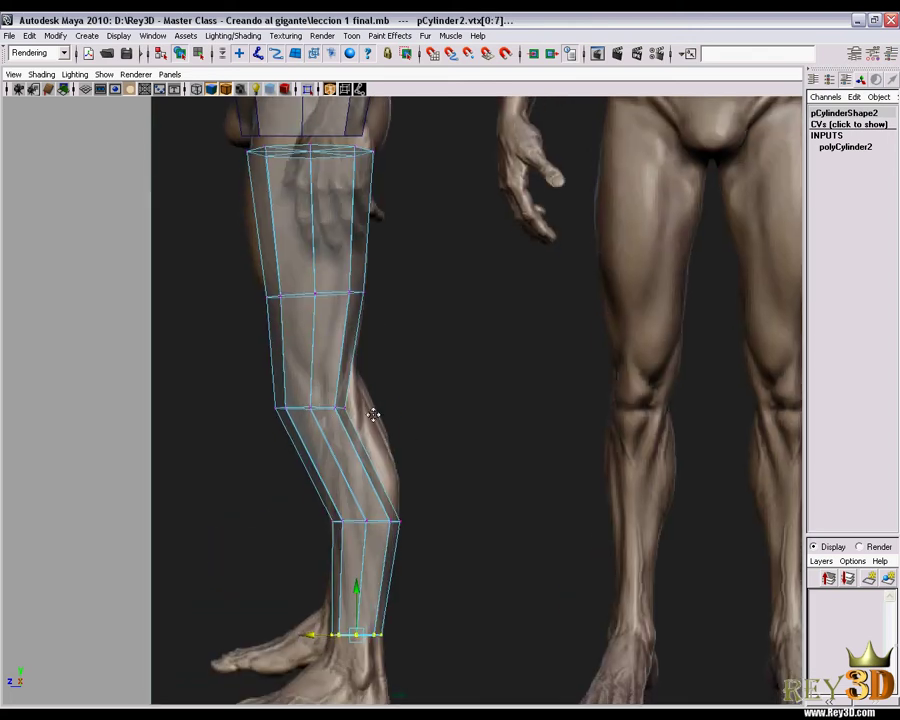
pyautogui.moveTo(250, 390); pyautogui.dragTo(426, 470)
pyautogui.moveTo(318, 420); pyautogui.dragTo(285, 419)
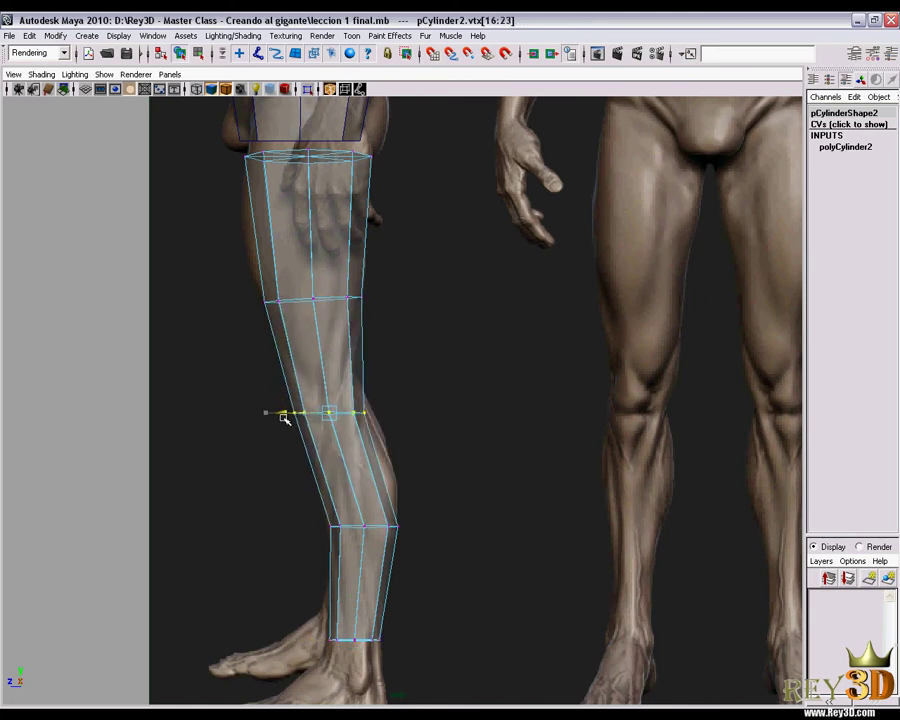
# - Switch to the perspective view and orbit around the torso and leg meshes
pyautogui.scroll(-2, 384, 408)
pyautogui.scroll(-1, 444, 446)
pyautogui.scroll(-1, 412, 422)
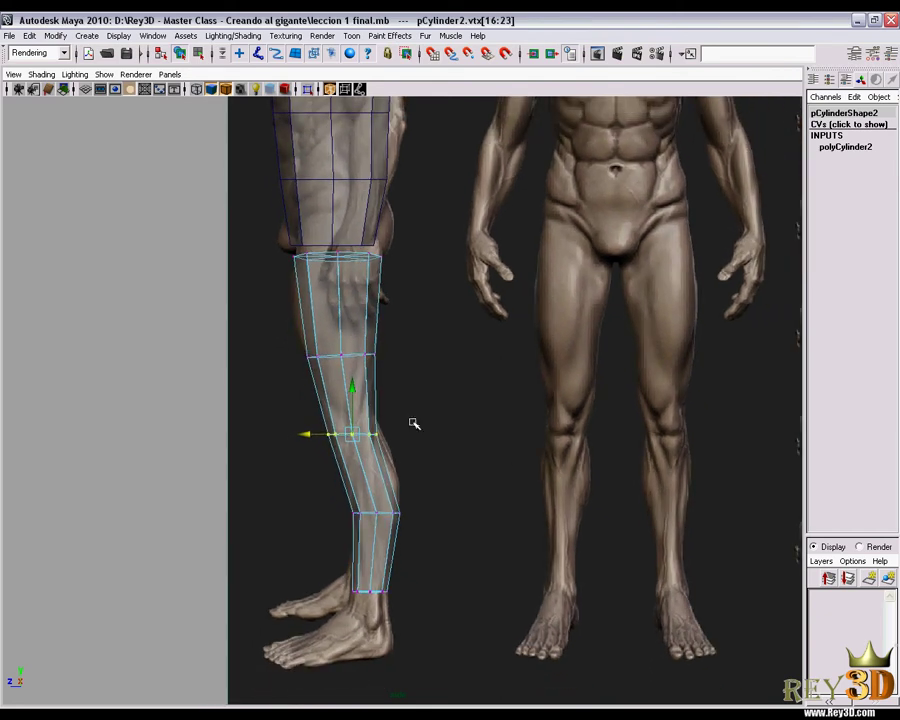
pyautogui.scroll(-1, 446, 431)
pyautogui.scroll(-2, 490, 305)
pyautogui.scroll(-1, 393, 415)
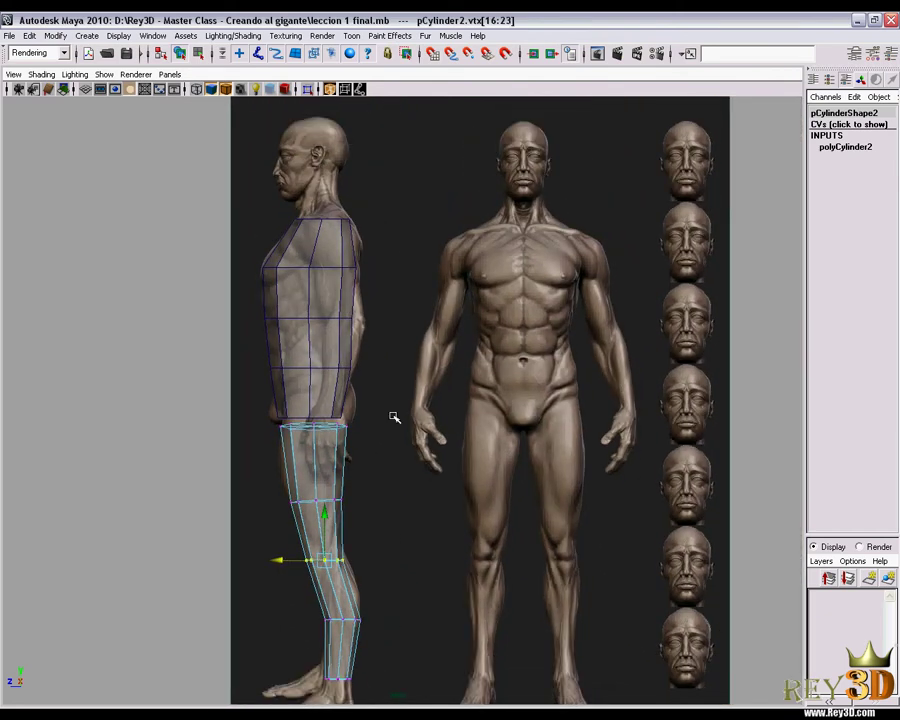
pyautogui.scroll(1, 393, 415)
pyautogui.scroll(1, 473, 378)
pyautogui.press('space')
pyautogui.moveTo(473, 378); pyautogui.dragTo(473, 355)
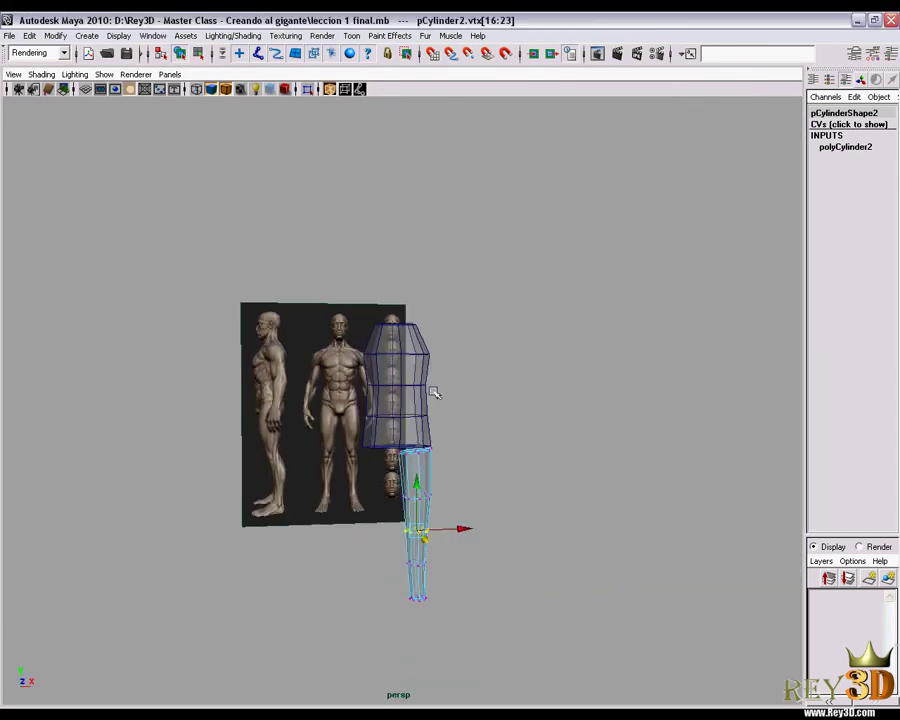
pyautogui.keyDown('alt'); pyautogui.moveTo(440, 470); pyautogui.dragTo(482, 486); pyautogui.keyUp('alt')
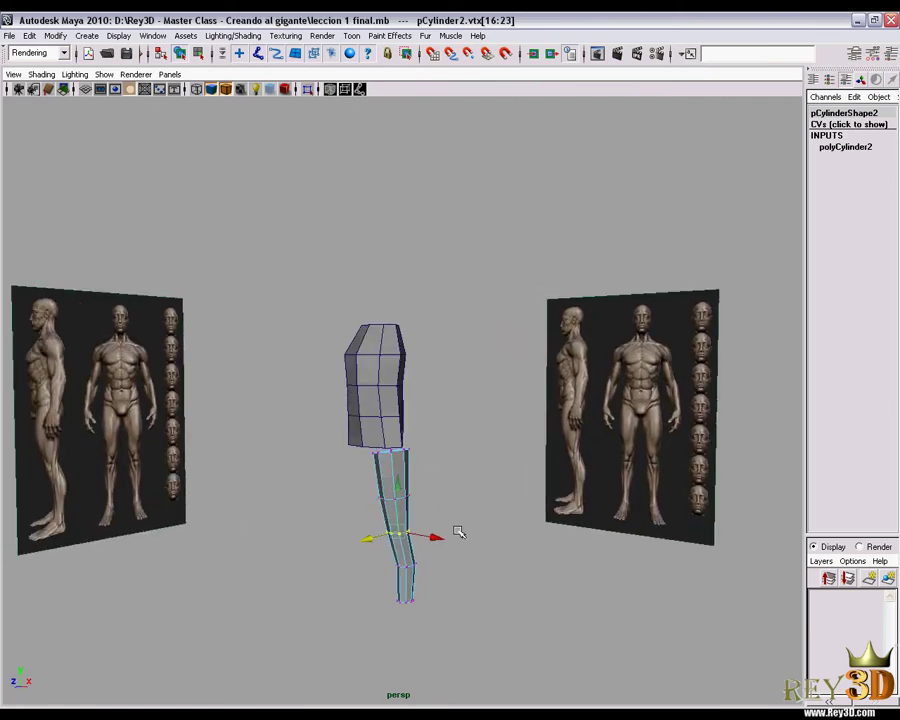
pyautogui.moveTo(419, 528)
pyautogui.keyDown('alt'); pyautogui.mouseDown()
pyautogui.moveTo(344, 529)
pyautogui.moveTo(476, 510)
pyautogui.moveTo(496, 523)
pyautogui.mouseUp(); pyautogui.keyUp('alt')
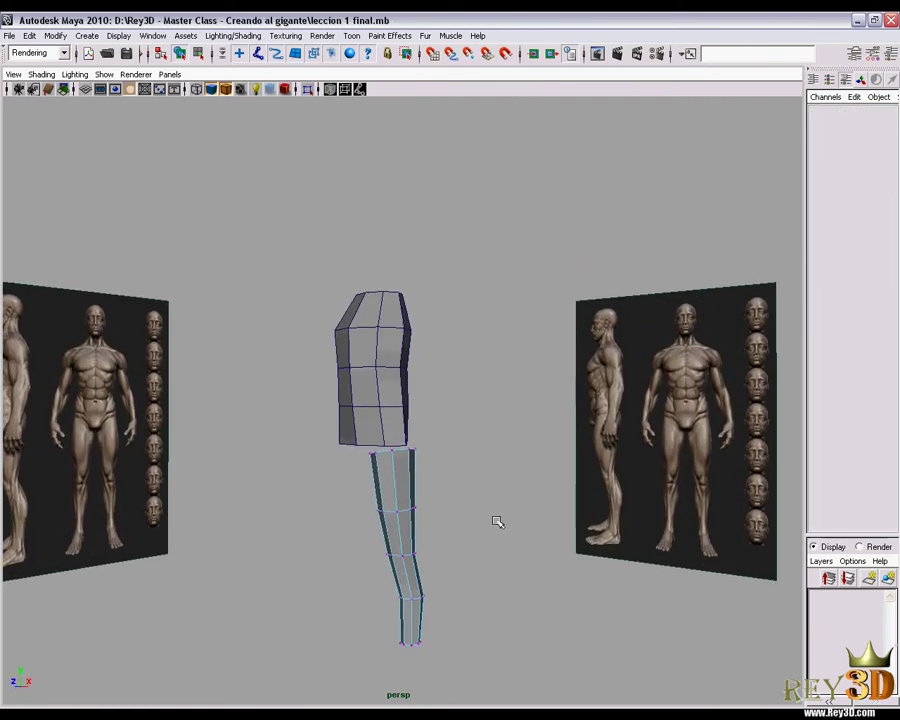
# - Create a new polygon cylinder from the Polygon Primitives list
pyautogui.press('space')
pyautogui.click(404, 331)
pyautogui.moveTo(451, 352)
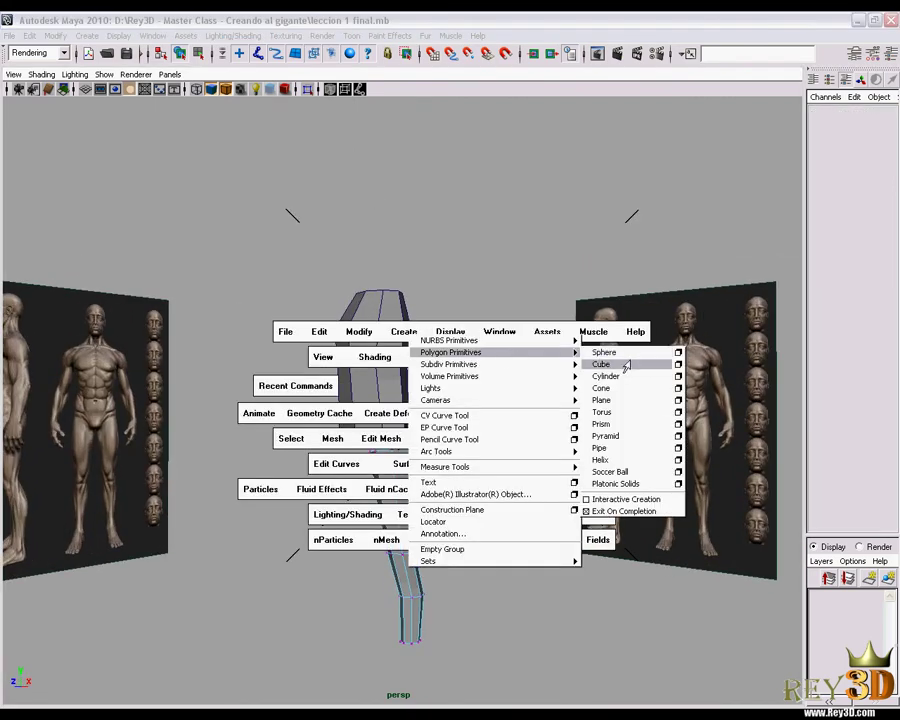
pyautogui.click(627, 377)
pyautogui.press('space')
# - In front view, move the new cylinder beside the torso, tilt it 7.725, and enable X-Ray
pyautogui.moveTo(506, 392); pyautogui.dragTo(494, 410)
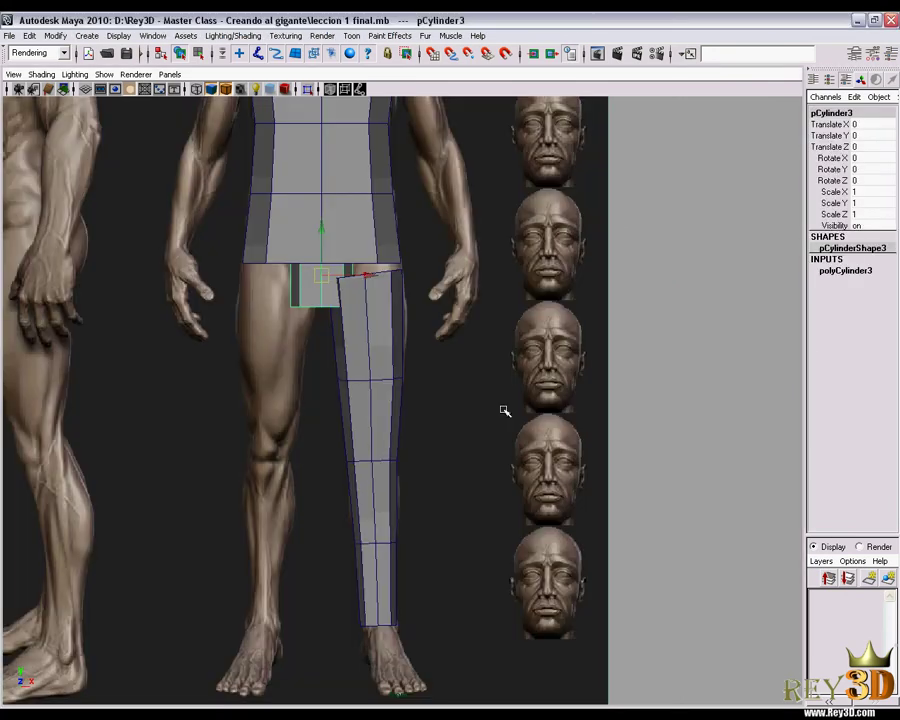
pyautogui.keyDown('alt'); pyautogui.moveTo(456, 568); pyautogui.dragTo(456, 613, button='middle'); pyautogui.keyUp('alt')
pyautogui.moveTo(331, 433); pyautogui.dragTo(470, 310)
pyautogui.keyDown('alt'); pyautogui.moveTo(507, 337); pyautogui.dragTo(431, 454, button='middle'); pyautogui.keyUp('alt')
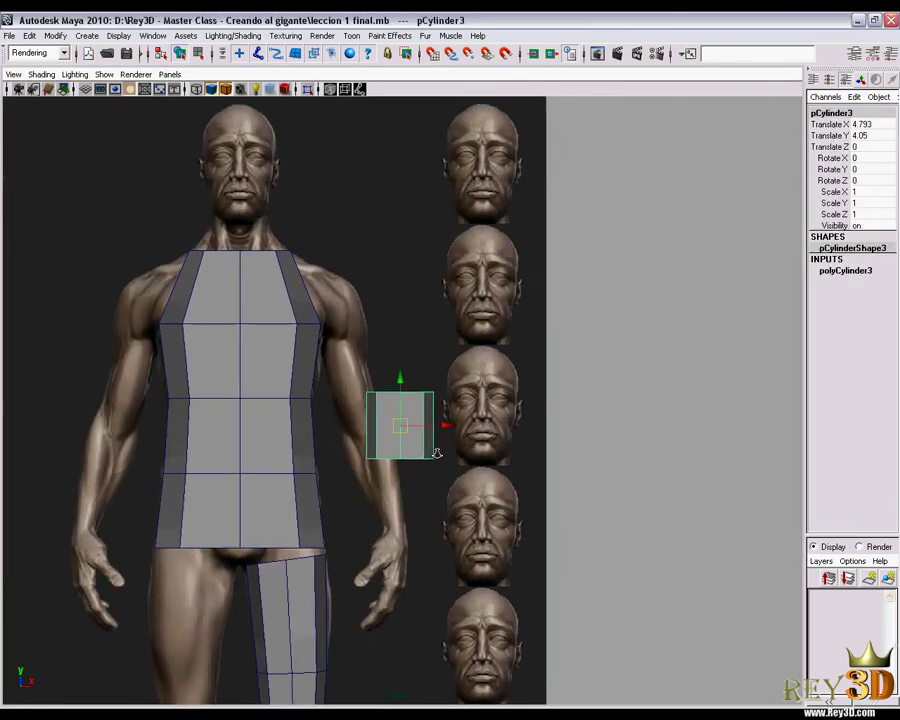
pyautogui.press('e')
pyautogui.moveTo(438, 374); pyautogui.dragTo(426, 374)
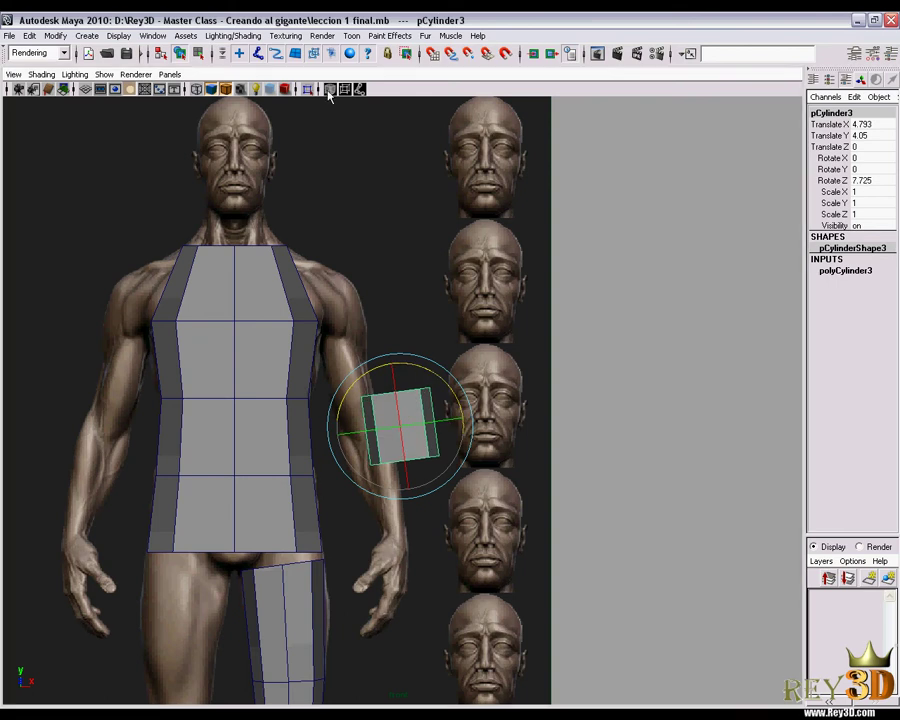
pyautogui.hotkey('alt', 'x')
# - Scale the cylinder to 0.679 × 3.53 × 0.679 and slide it onto the reference arm
pyautogui.press('r')
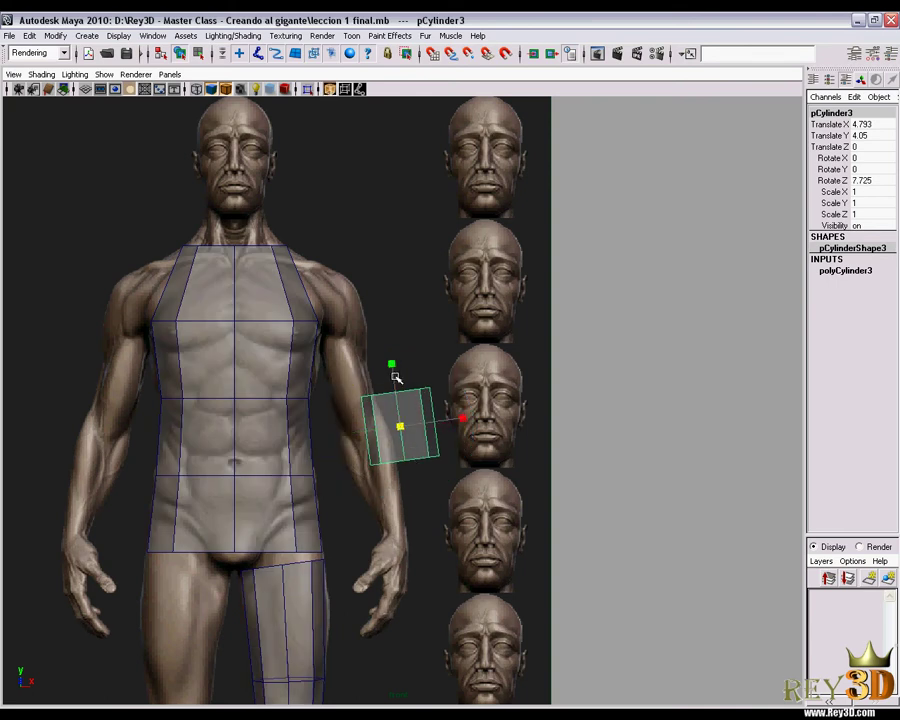
pyautogui.moveTo(395, 376); pyautogui.dragTo(381, 420, button='middle')
pyautogui.moveTo(392, 366)
pyautogui.mouseDown()
pyautogui.moveTo(321, 147)
pyautogui.moveTo(415, 442)
pyautogui.moveTo(394, 422)
pyautogui.moveTo(362, 422)
pyautogui.mouseUp()
pyautogui.press('w')
pyautogui.keyDown('alt'); pyautogui.moveTo(362, 422); pyautogui.dragTo(420, 444, button='right'); pyautogui.keyUp('alt')
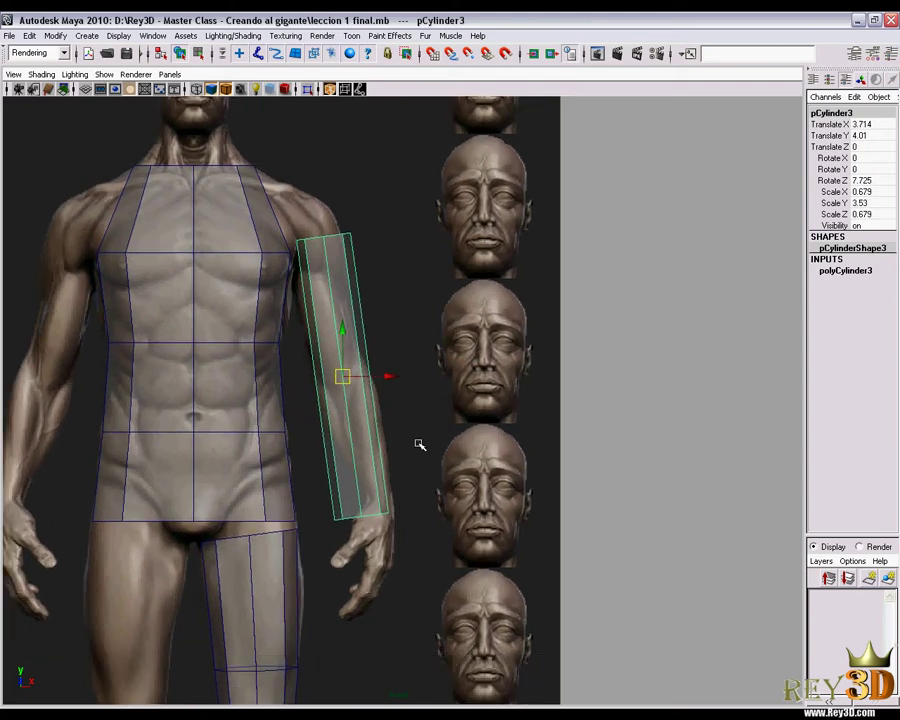
pyautogui.click(851, 271)
pyautogui.click(836, 315)
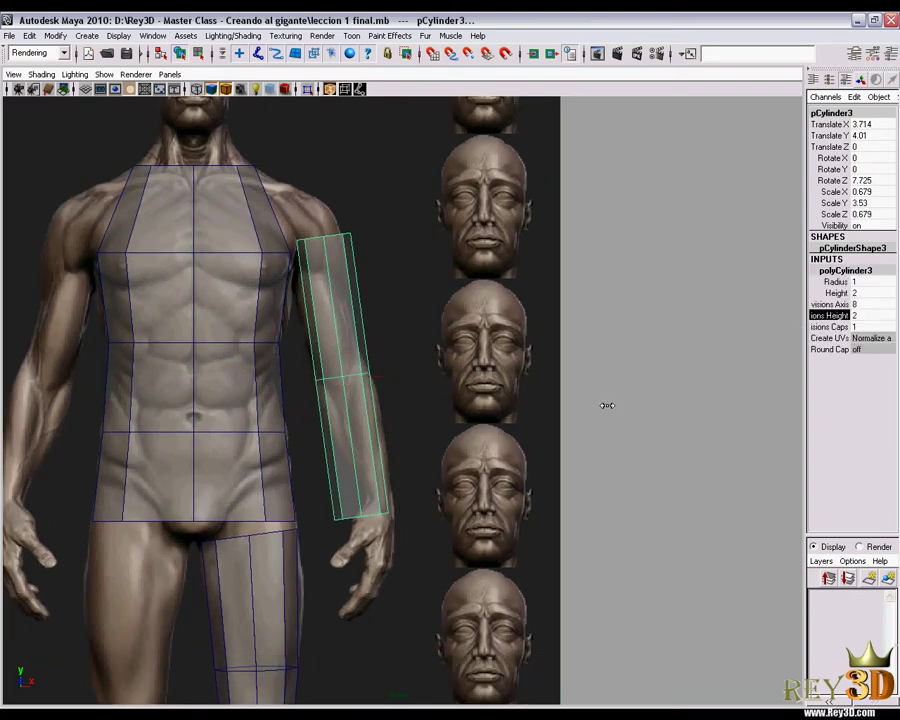
# - In vertex mode, lower the top ring to the shoulder and the middle ring to the elbow
pyautogui.press('F8')
pyautogui.scroll(3, 316, 300)
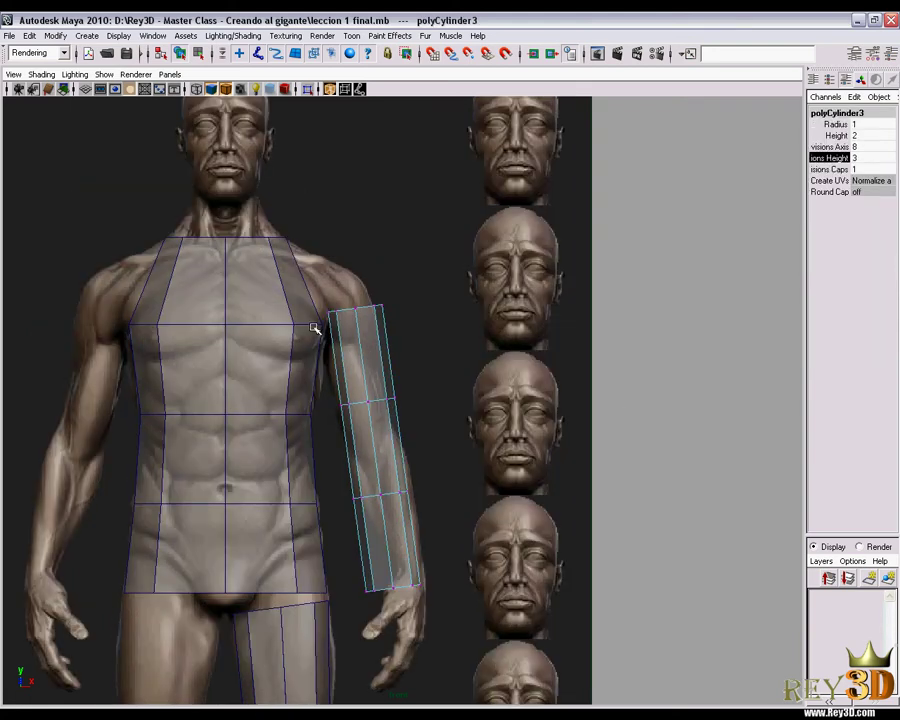
pyautogui.scroll(2, 314, 326)
pyautogui.moveTo(300, 275); pyautogui.dragTo(397, 334)
pyautogui.moveTo(348, 297); pyautogui.dragTo(349, 344)
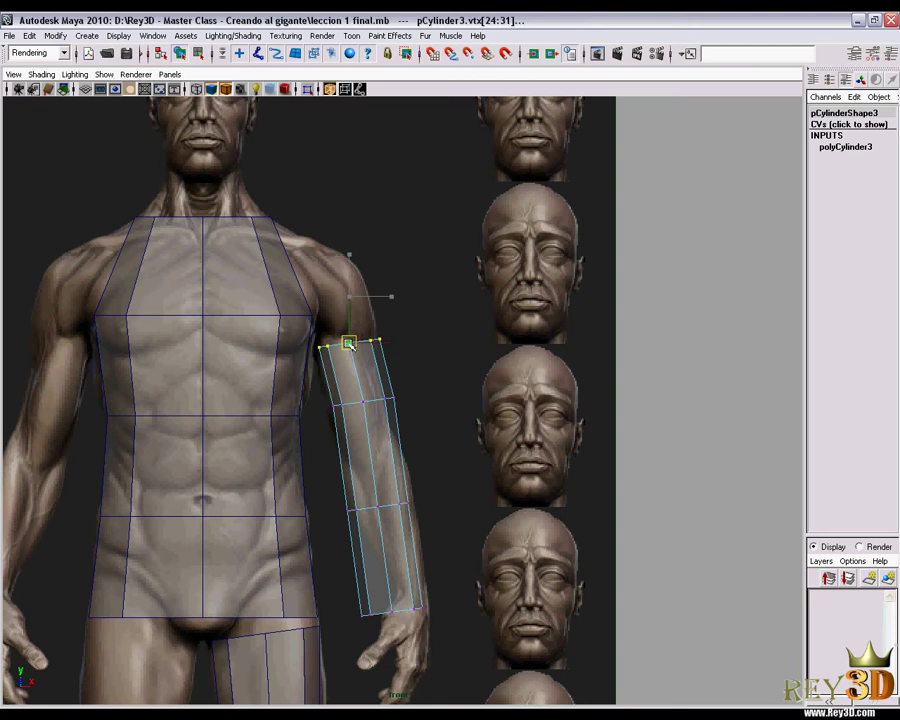
pyautogui.keyDown('alt'); pyautogui.moveTo(349, 344); pyautogui.dragTo(352, 301, button='middle'); pyautogui.keyUp('alt')
pyautogui.moveTo(322, 338); pyautogui.dragTo(452, 394)
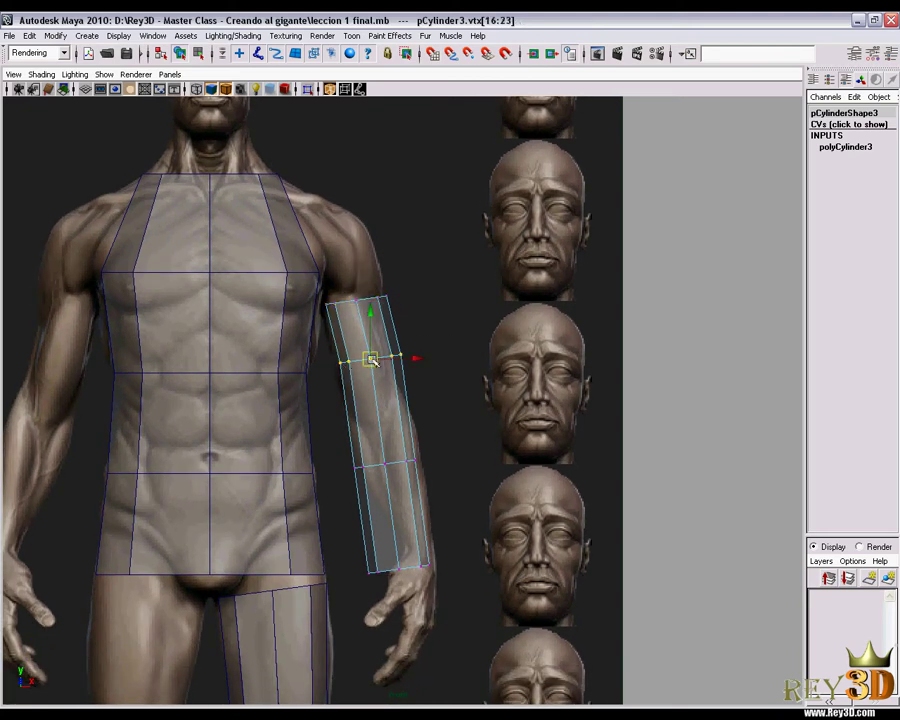
pyautogui.moveTo(371, 360)
pyautogui.mouseDown()
pyautogui.moveTo(388, 412)
pyautogui.moveTo(369, 390)
pyautogui.mouseUp()
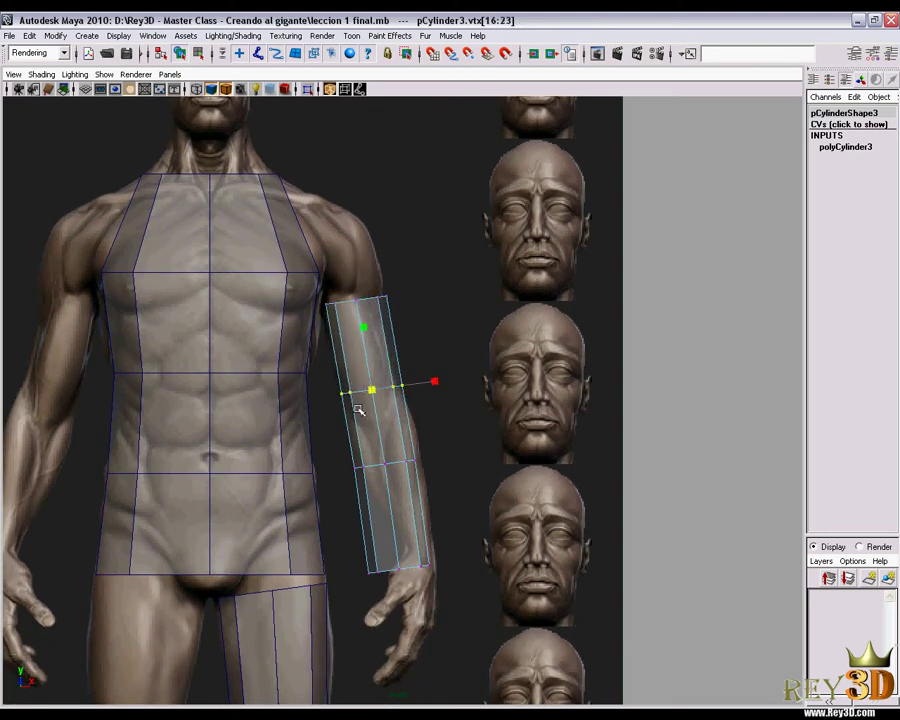
# - Move the bottom vertex ring up to the wrist and narrow it there
pyautogui.keyDown('alt'); pyautogui.moveTo(374, 465); pyautogui.dragTo(356, 408, button='middle'); pyautogui.keyUp('alt')
pyautogui.moveTo(326, 388); pyautogui.dragTo(443, 457)
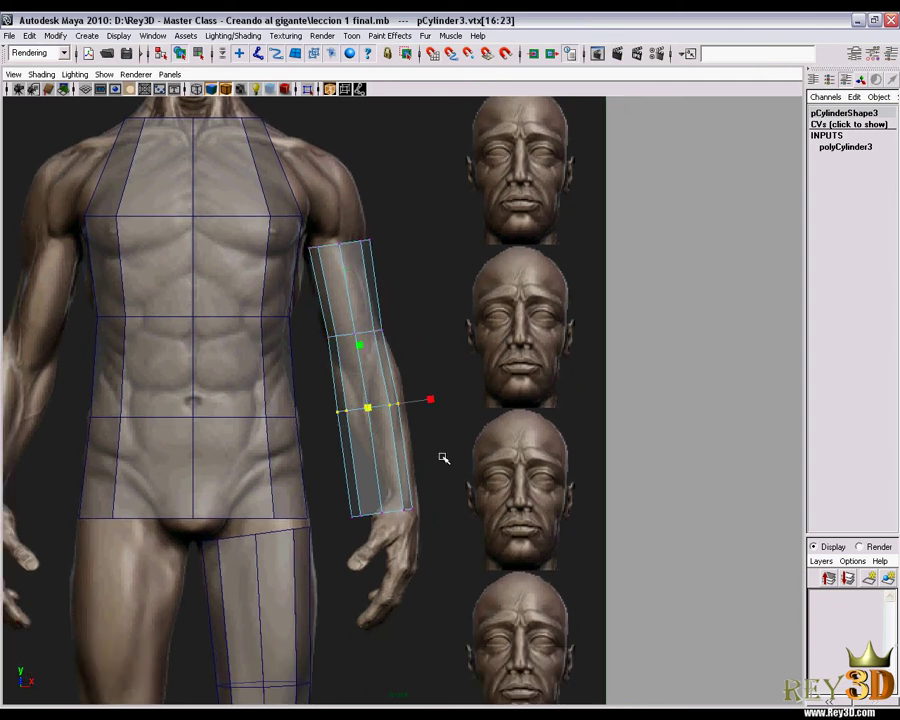
pyautogui.press('r')
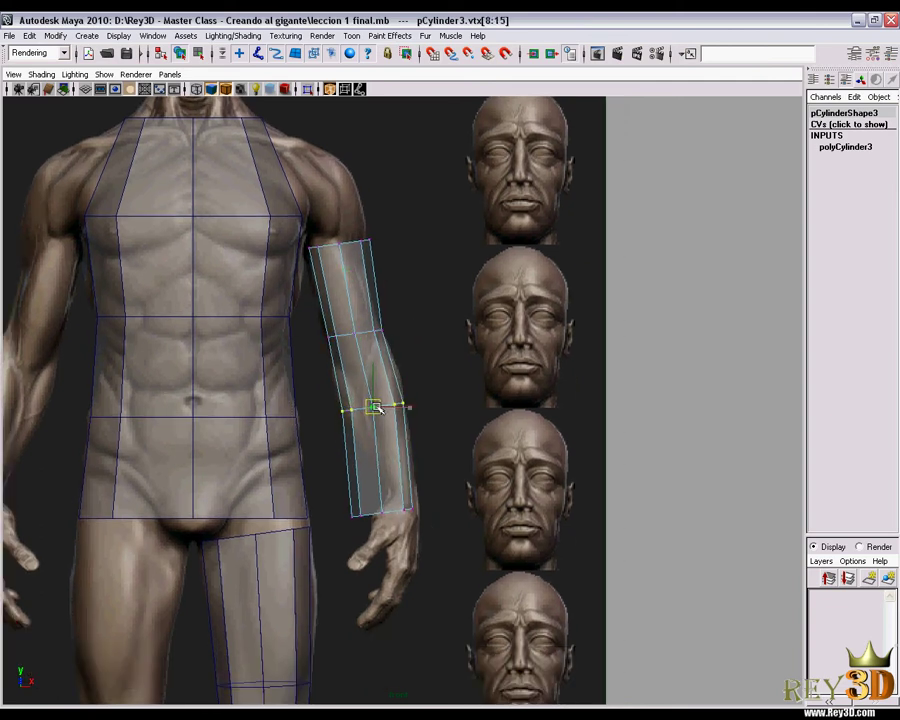
pyautogui.press('e')
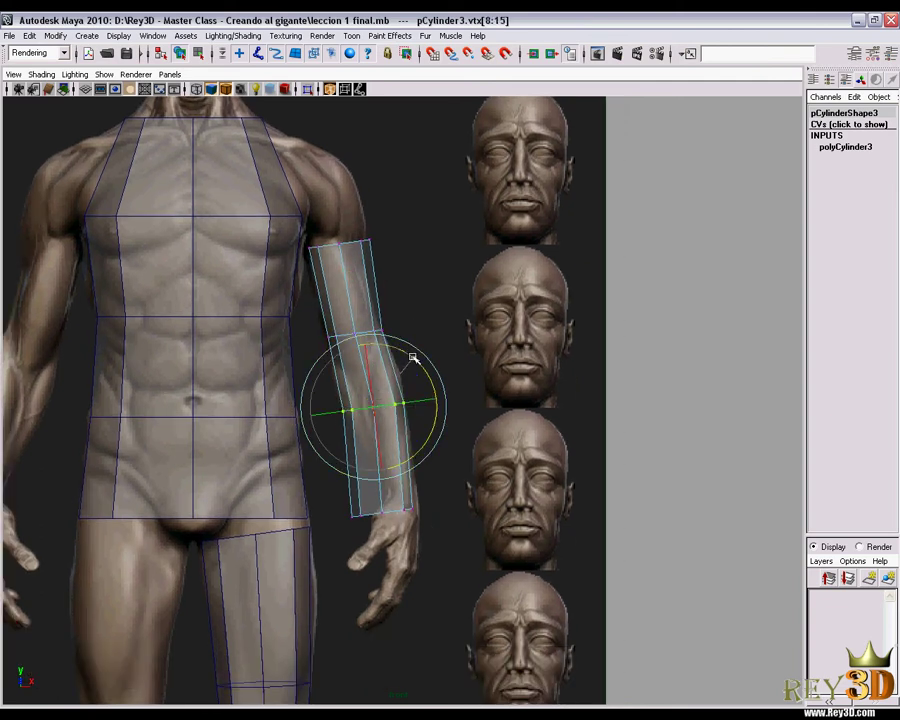
pyautogui.press('w')
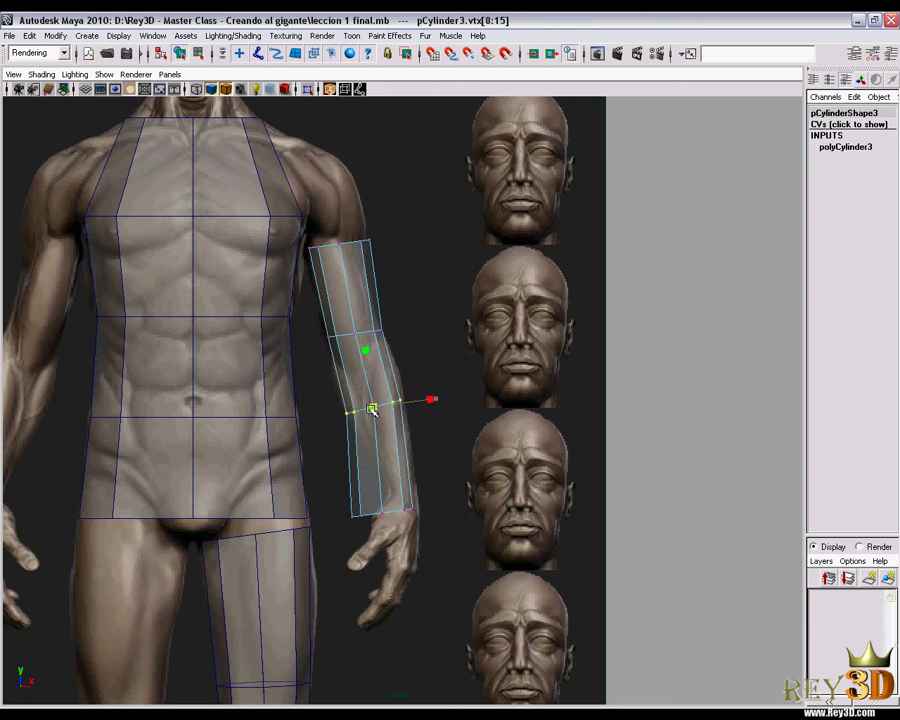
pyautogui.keyDown('alt'); pyautogui.moveTo(373, 407); pyautogui.dragTo(355, 470, button='middle'); pyautogui.keyUp('alt')
pyautogui.moveTo(320, 450)
pyautogui.mouseDown()
pyautogui.moveTo(408, 482)
pyautogui.moveTo(377, 455)
pyautogui.moveTo(360, 457)
pyautogui.moveTo(383, 447)
pyautogui.mouseUp()
pyautogui.press('r')
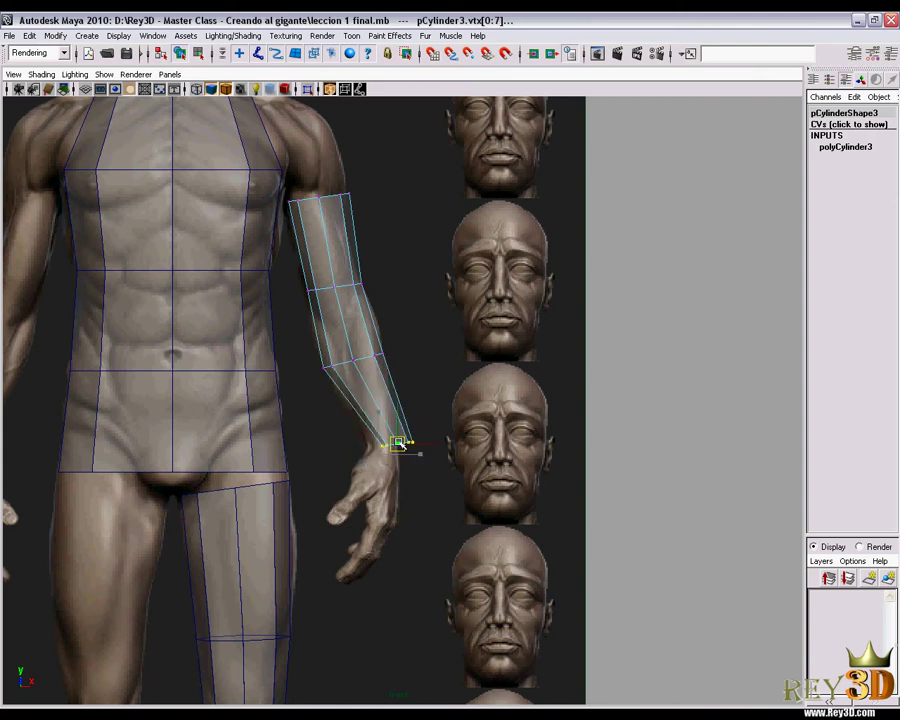
pyautogui.keyDown('alt'); pyautogui.moveTo(399, 386); pyautogui.dragTo(460, 500, button='right'); pyautogui.keyUp('alt')
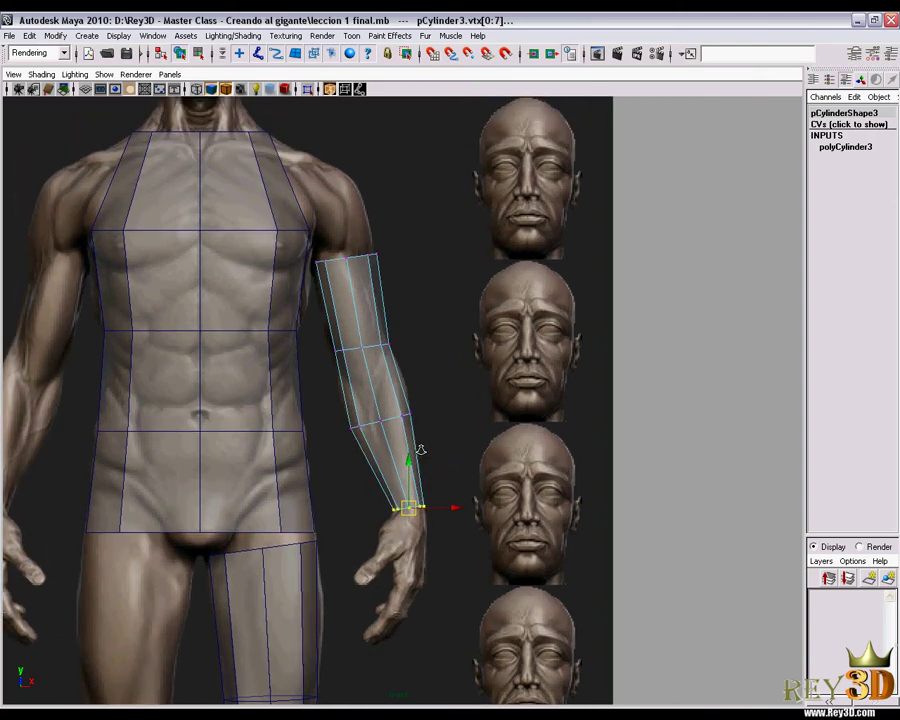
pyautogui.press('space')
# - In side view, hide the torso mesh
pyautogui.moveTo(484, 427); pyautogui.dragTo(520, 427)
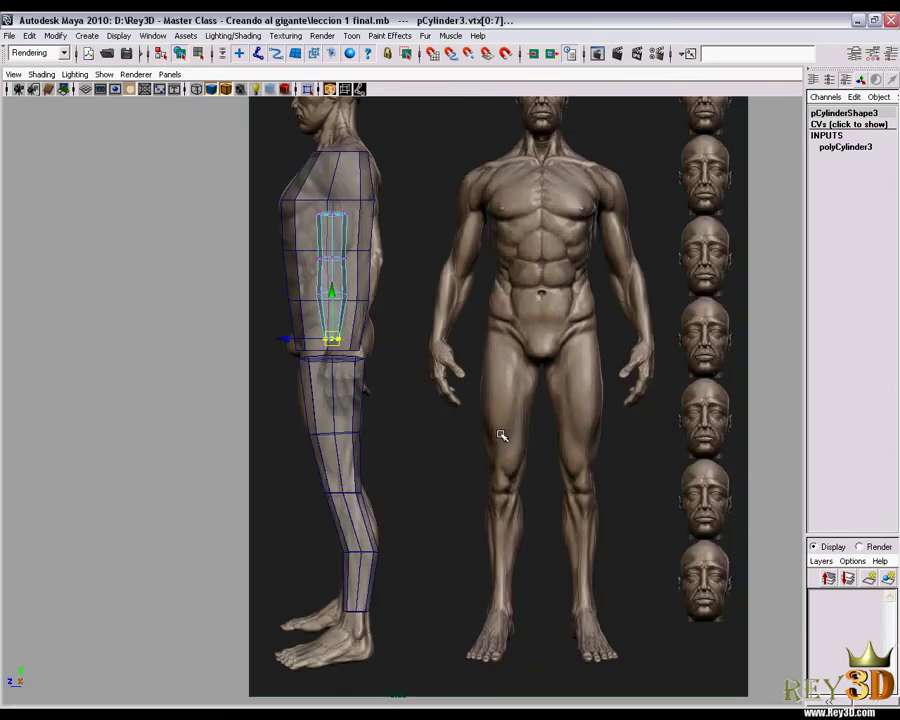
pyautogui.scroll(3, 489, 278)
pyautogui.scroll(2, 426, 378)
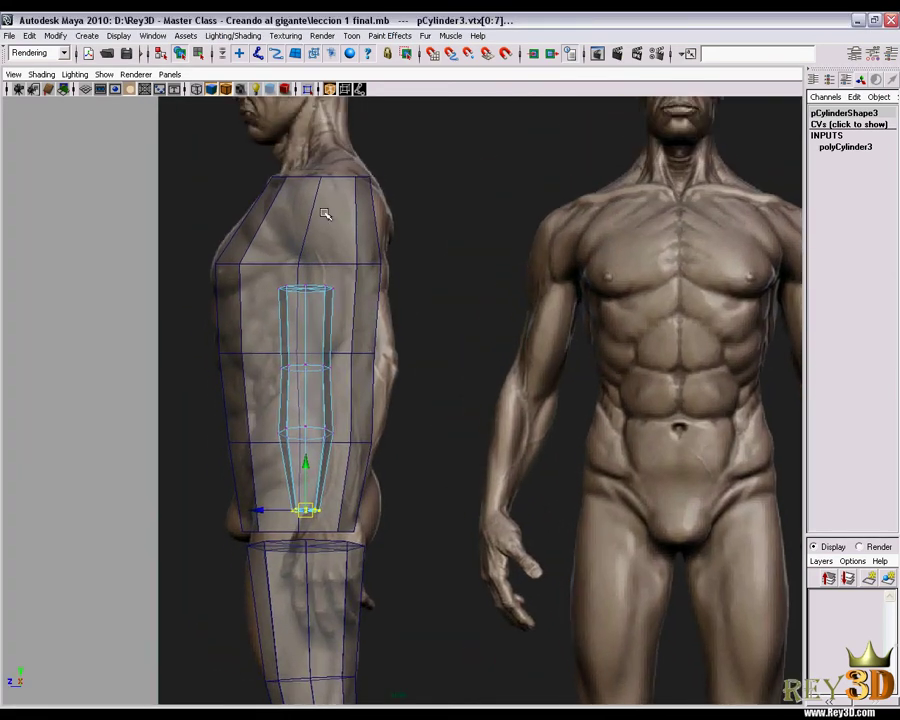
pyautogui.click(325, 209)
pyautogui.press('Delete')
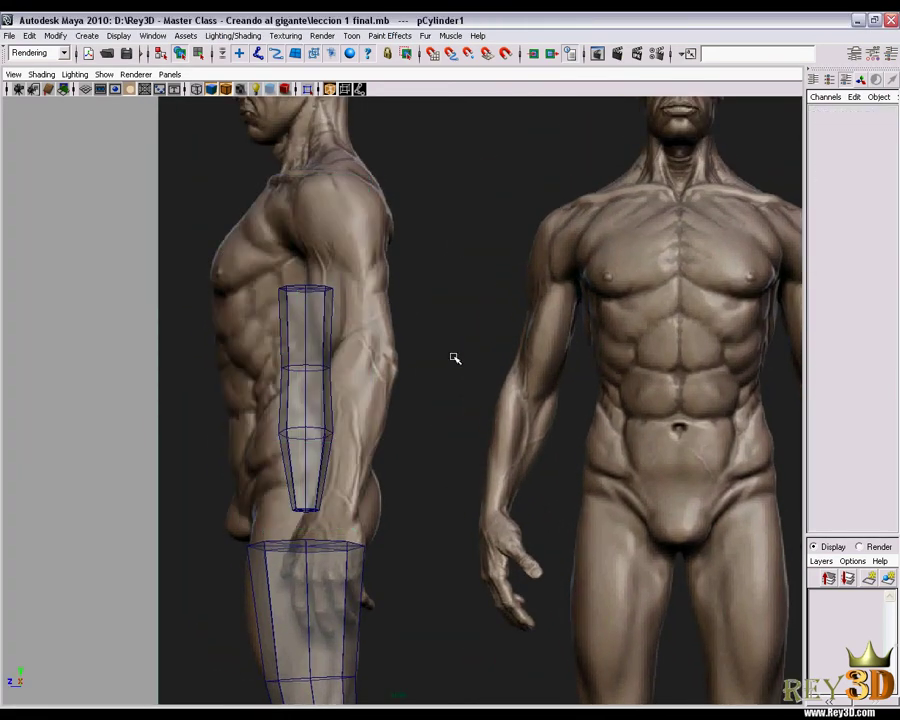
# - Move the arm's shoulder vertex ring onto the side reference and tilt it slightly
pyautogui.click(308, 300)
pyautogui.rightClick(320, 287)
pyautogui.moveTo(263, 287); pyautogui.dragTo(249, 270, button='right')
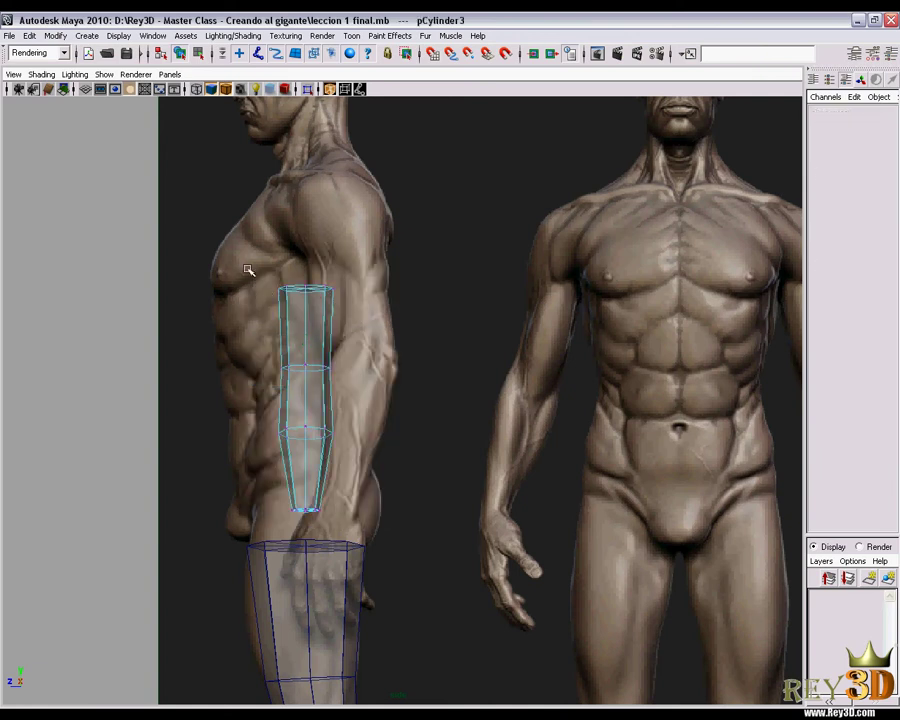
pyautogui.moveTo(410, 340)
pyautogui.mouseDown()
pyautogui.moveTo(282, 262)
pyautogui.moveTo(305, 287)
pyautogui.mouseUp()
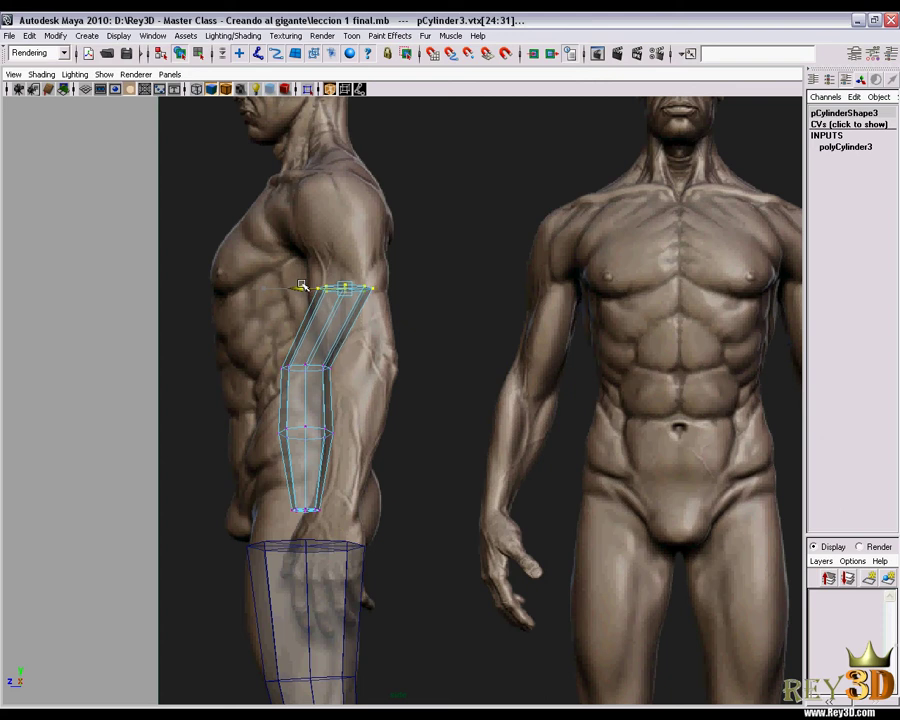
pyautogui.moveTo(410, 290)
pyautogui.mouseDown()
pyautogui.moveTo(430, 288)
pyautogui.moveTo(308, 288)
pyautogui.mouseUp()
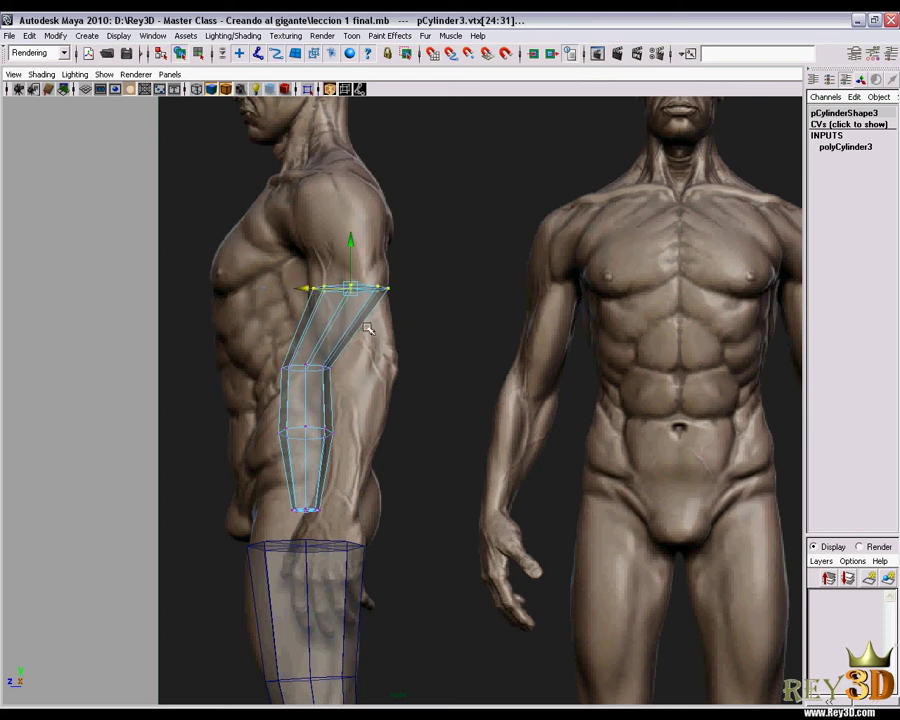
pyautogui.press('e')
pyautogui.moveTo(294, 313); pyautogui.dragTo(297, 318)
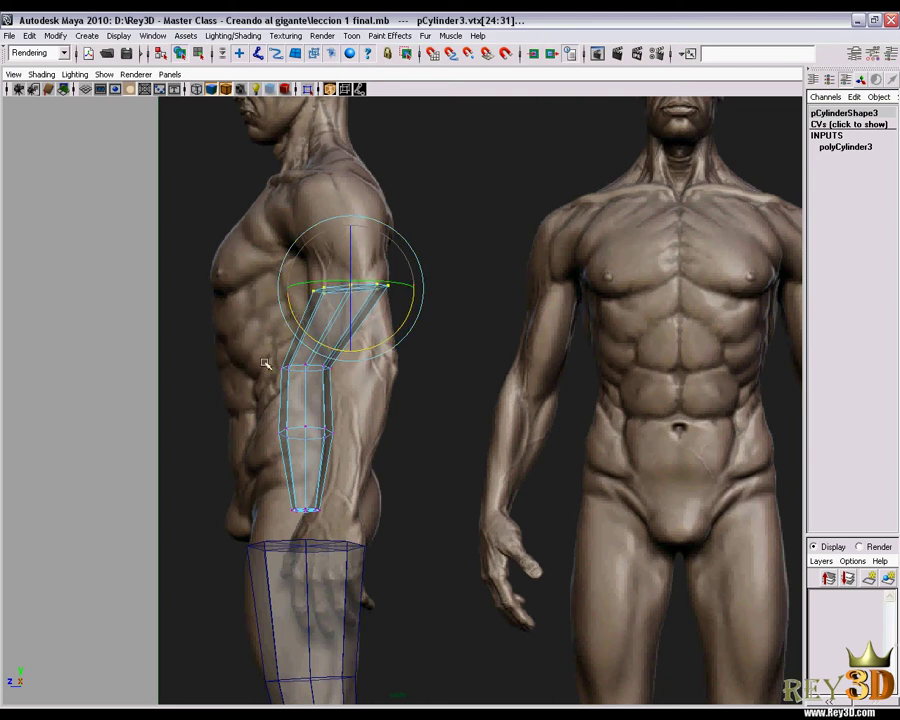
# - Move and tilt the elbow vertex ring to straighten the upper arm
pyautogui.moveTo(265, 363); pyautogui.dragTo(362, 390)
pyautogui.moveTo(196, 348)
pyautogui.mouseDown()
pyautogui.moveTo(240, 400)
pyautogui.moveTo(304, 368)
pyautogui.mouseUp()
pyautogui.press('w')
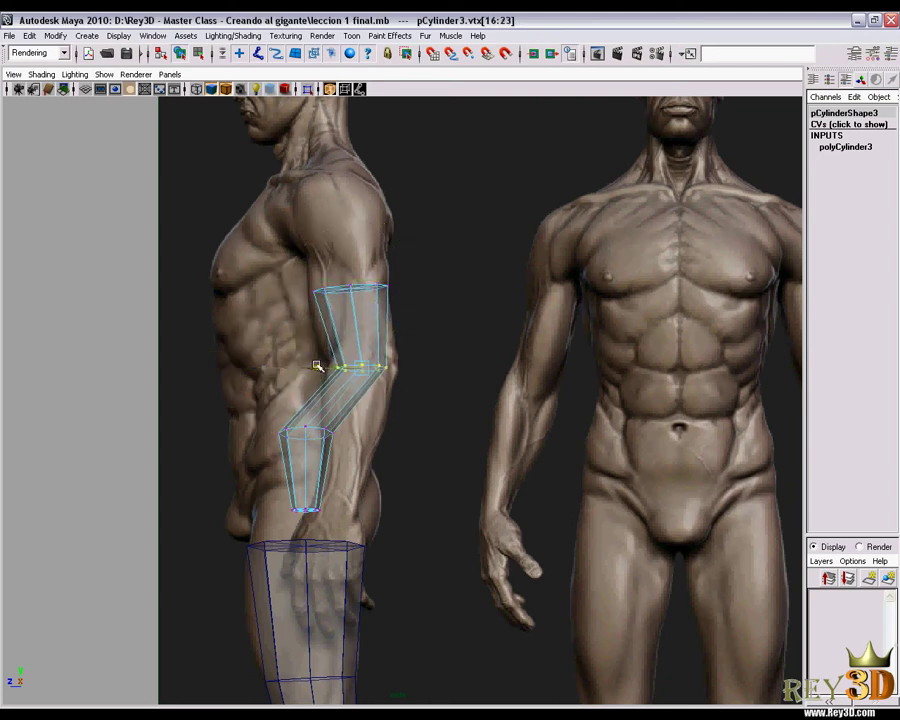
pyautogui.press('e')
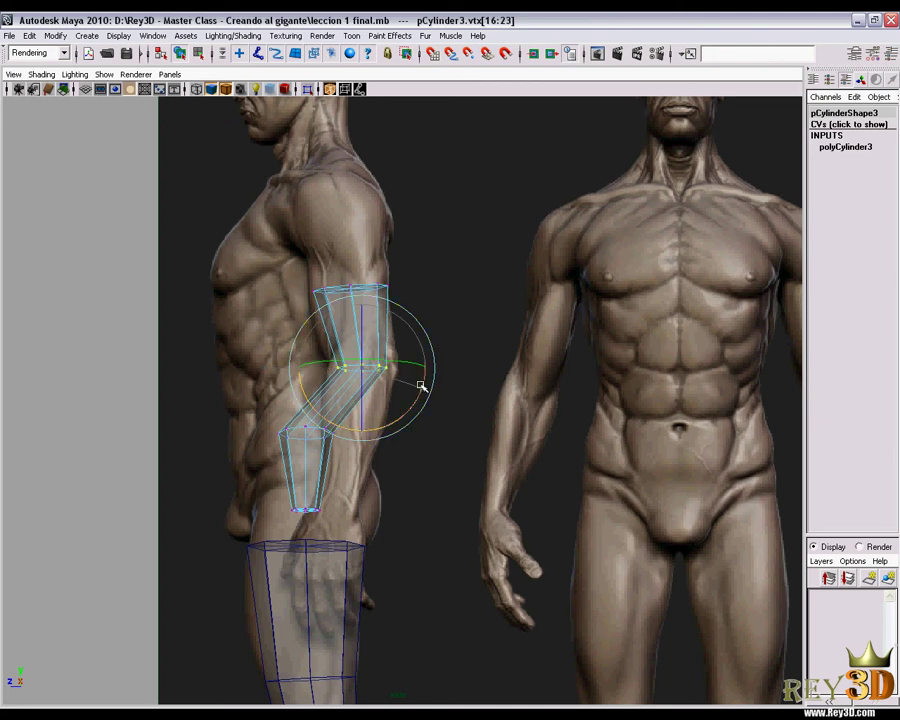
pyautogui.moveTo(420, 385)
pyautogui.mouseDown()
pyautogui.moveTo(432, 368)
pyautogui.moveTo(456, 368)
pyautogui.mouseUp()
pyautogui.press('w')
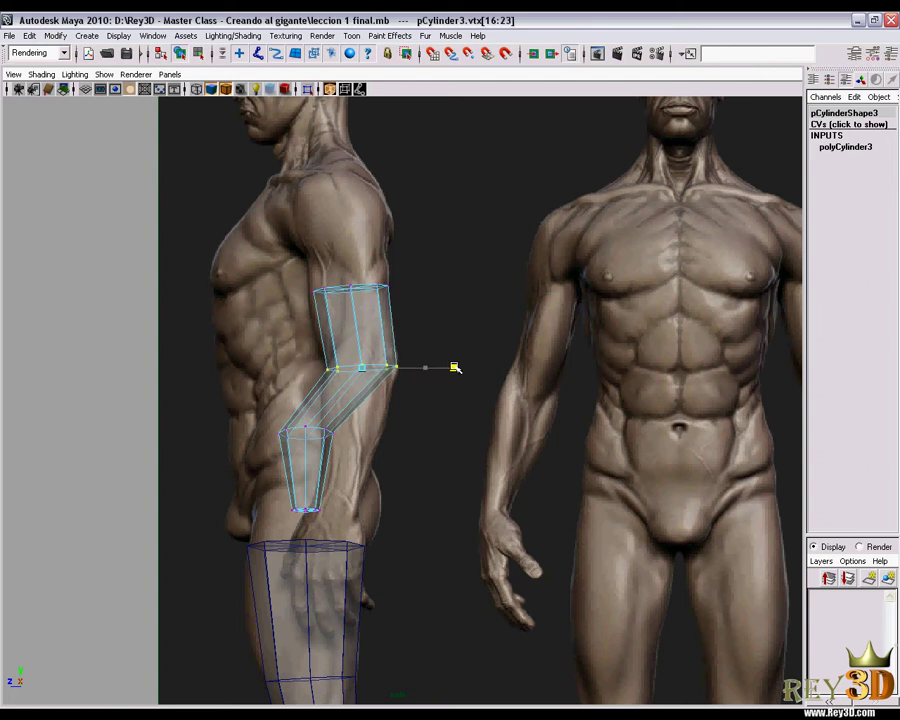
# - Shift the mid-forearm and wrist rings onto the forearm, widen the wrist, and return to perspective
pyautogui.moveTo(240, 407); pyautogui.dragTo(349, 457)
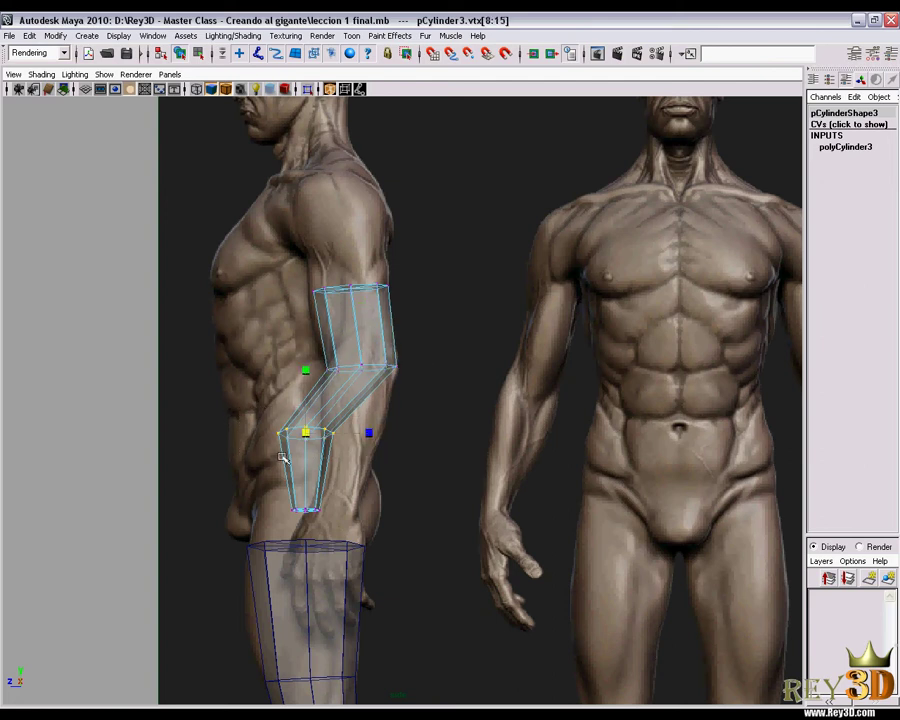
pyautogui.moveTo(261, 432); pyautogui.dragTo(307, 440, button='middle')
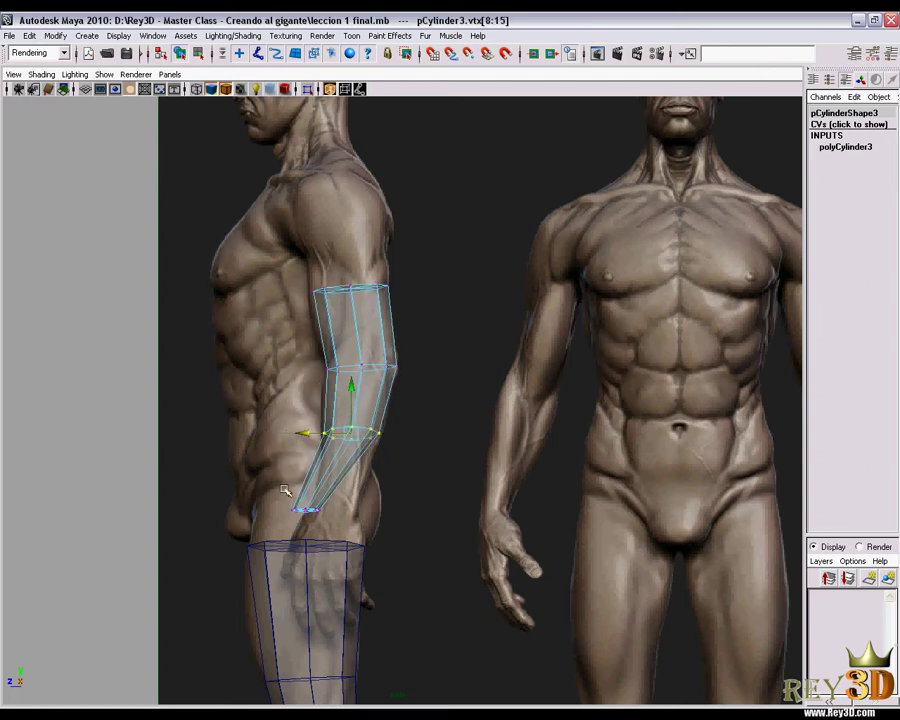
pyautogui.moveTo(285, 490); pyautogui.dragTo(382, 548)
pyautogui.moveTo(276, 512); pyautogui.dragTo(285, 512, button='middle')
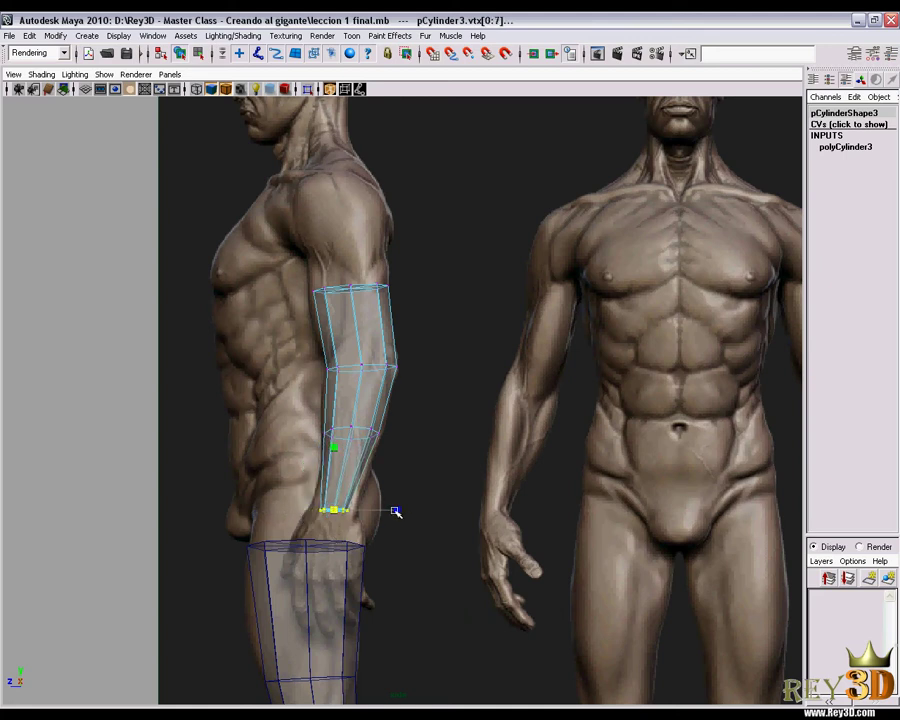
pyautogui.press('r')
pyautogui.moveTo(402, 510); pyautogui.dragTo(437, 512)
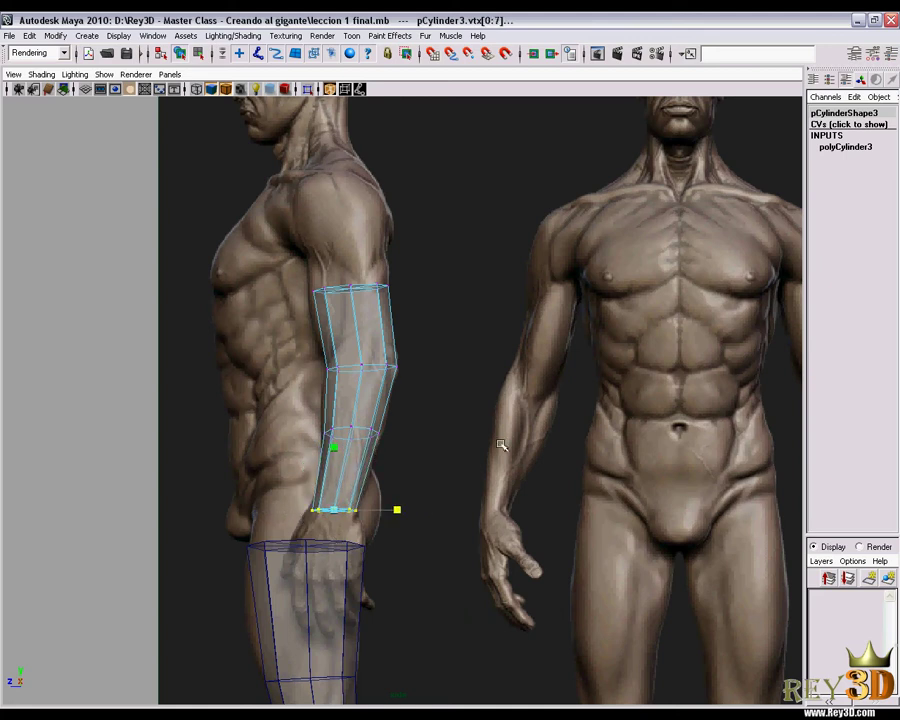
pyautogui.press('space')
pyautogui.moveTo(488, 346)
pyautogui.keyDown('alt'); pyautogui.mouseDown()
pyautogui.moveTo(514, 352)
pyautogui.moveTo(573, 395)
pyautogui.moveTo(327, 245)
pyautogui.mouseUp(); pyautogui.keyUp('alt')
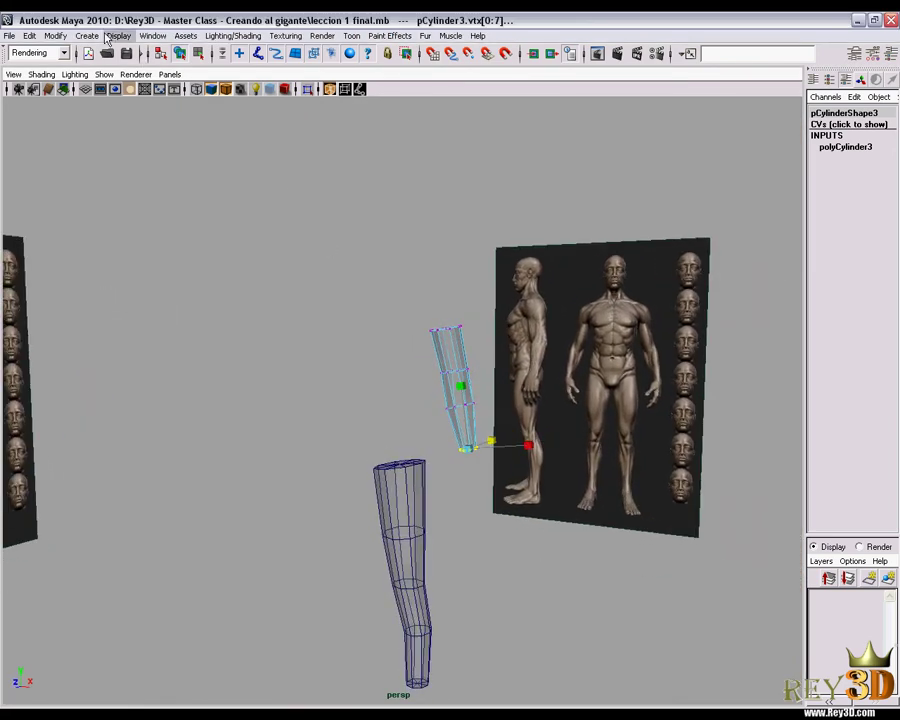
# - Show the hidden torso mesh again and clear the vertex selection
pyautogui.click(118, 35)
pyautogui.moveTo(140, 111)
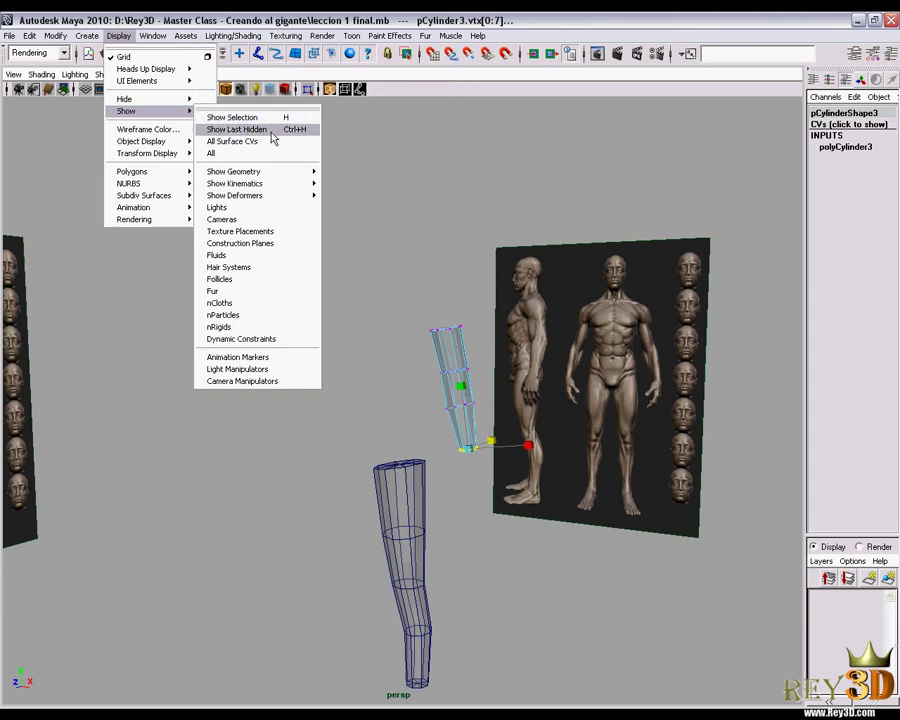
pyautogui.click(272, 130)
pyautogui.click(484, 416)
pyautogui.keyDown('alt'); pyautogui.moveTo(484, 416); pyautogui.dragTo(464, 412); pyautogui.keyUp('alt')
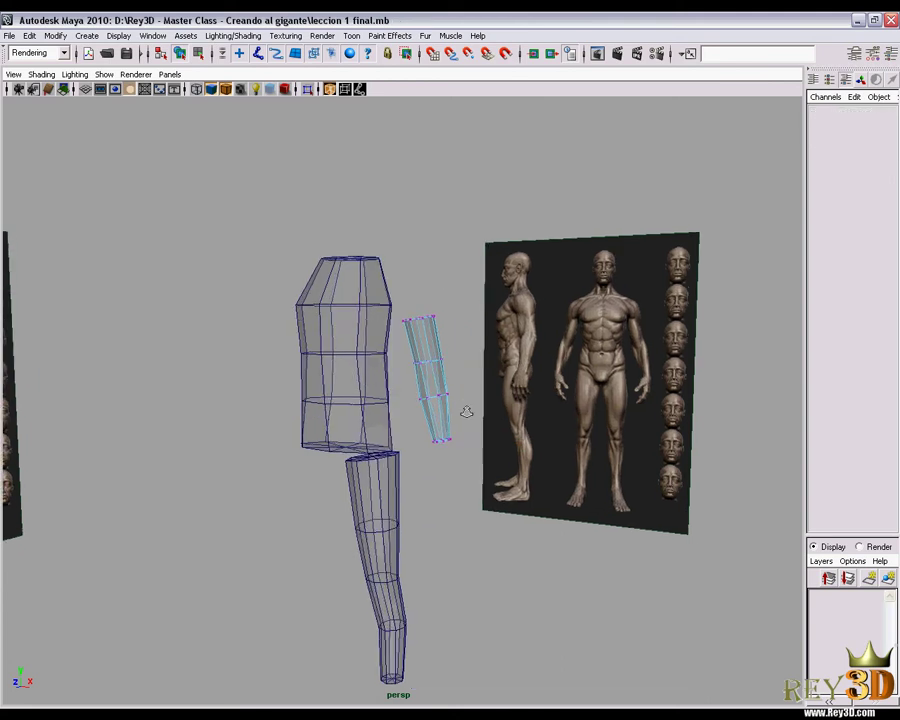
# - Turn off X-Ray so the meshes display solid, and orbit around the body
pyautogui.click(330, 89)
pyautogui.keyDown('alt'); pyautogui.moveTo(400, 395); pyautogui.dragTo(465, 402); pyautogui.keyUp('alt')
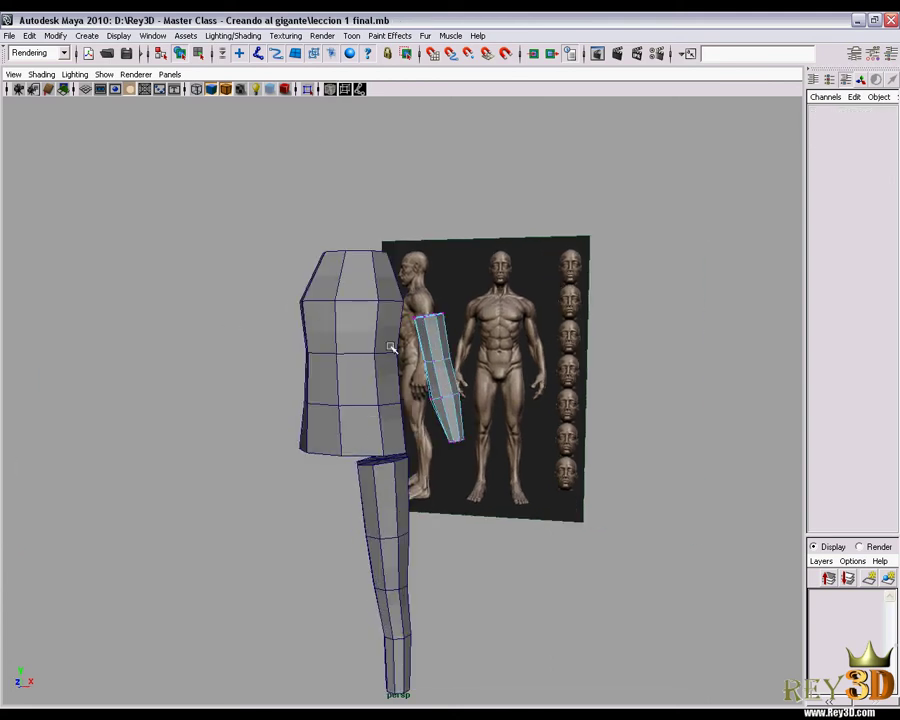
pyautogui.moveTo(426, 340); pyautogui.dragTo(240, 320, button='right')
pyautogui.keyDown('alt'); pyautogui.moveTo(240, 320); pyautogui.dragTo(464, 492); pyautogui.keyUp('alt')
pyautogui.keyDown('alt'); pyautogui.moveTo(464, 492); pyautogui.dragTo(475, 484, button='middle'); pyautogui.keyUp('alt')
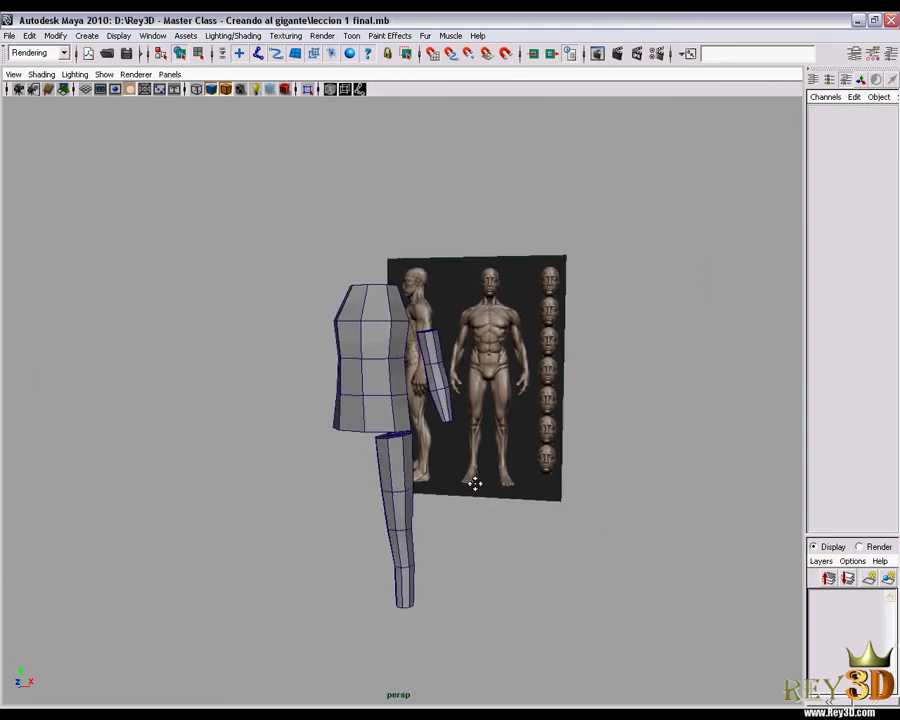
pyautogui.moveTo(482, 478)
pyautogui.keyDown('alt'); pyautogui.mouseDown()
pyautogui.moveTo(324, 402)
pyautogui.moveTo(466, 391)
pyautogui.moveTo(435, 435)
pyautogui.moveTo(436, 460)
pyautogui.mouseUp(); pyautogui.keyUp('alt')
pyautogui.press('space')
# - In front view, select the leg cylinder and centre it in the viewport
pyautogui.keyDown('alt'); pyautogui.moveTo(345, 494); pyautogui.dragTo(360, 292, button='middle'); pyautogui.keyUp('alt')
pyautogui.click(335, 400)
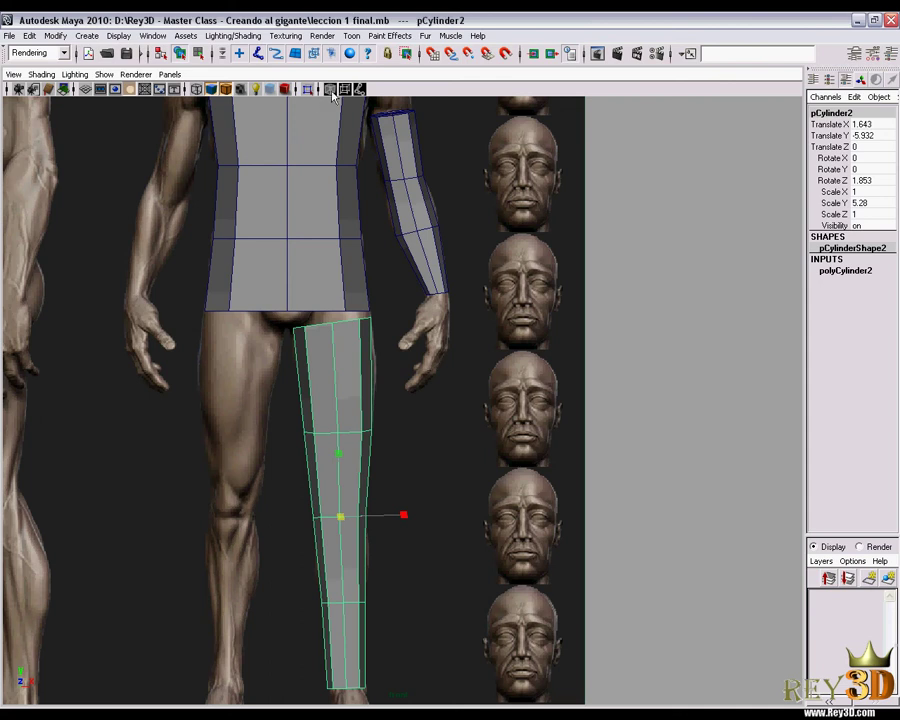
pyautogui.keyDown('alt'); pyautogui.moveTo(406, 466); pyautogui.dragTo(403, 359, button='middle'); pyautogui.keyUp('alt')
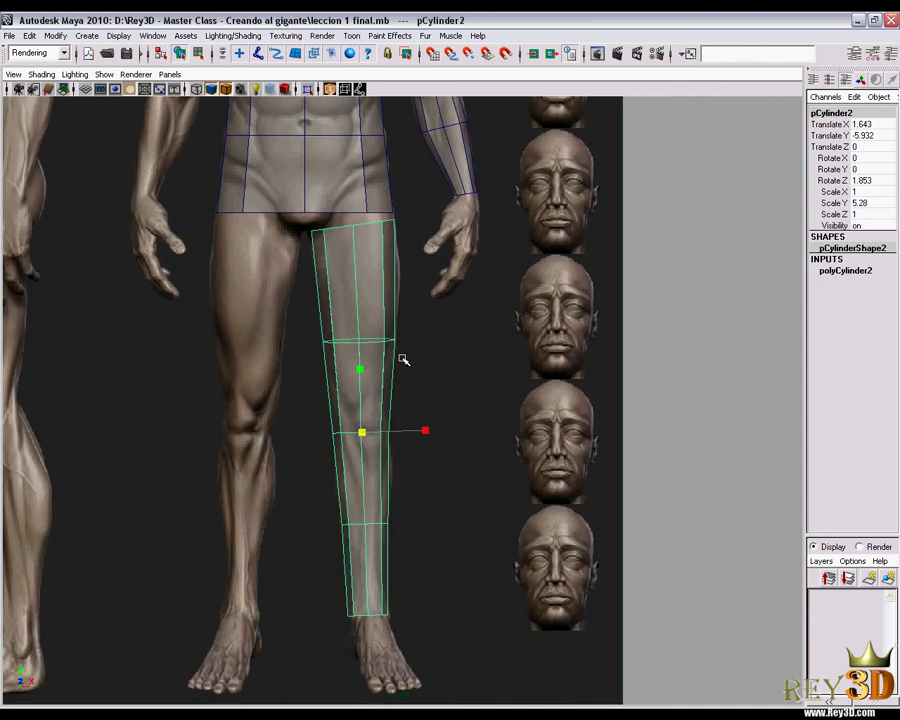
pyautogui.keyDown('shift'); pyautogui.rightClick(370, 305); pyautogui.keyUp('shift')
pyautogui.click(435, 286)
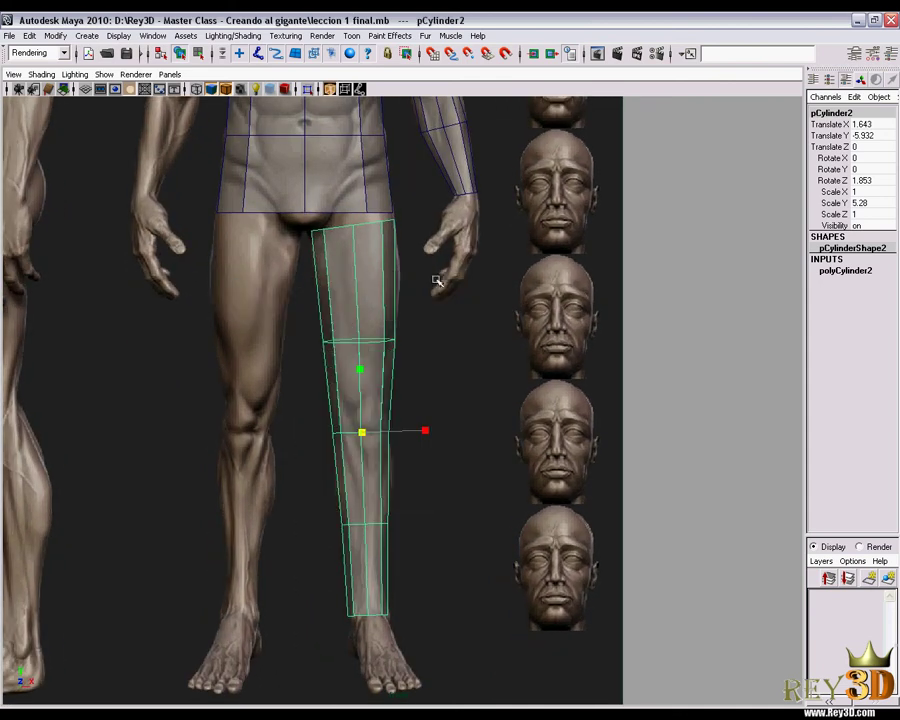
pyautogui.keyDown('shift'); pyautogui.rightClick(358, 298); pyautogui.keyUp('shift')
pyautogui.click(353, 305)
# - Insert four edge loops down the leg at the thigh, knee, shin and ankle
pyautogui.keyDown('shift'); pyautogui.rightClick(373, 274); pyautogui.keyUp('shift')
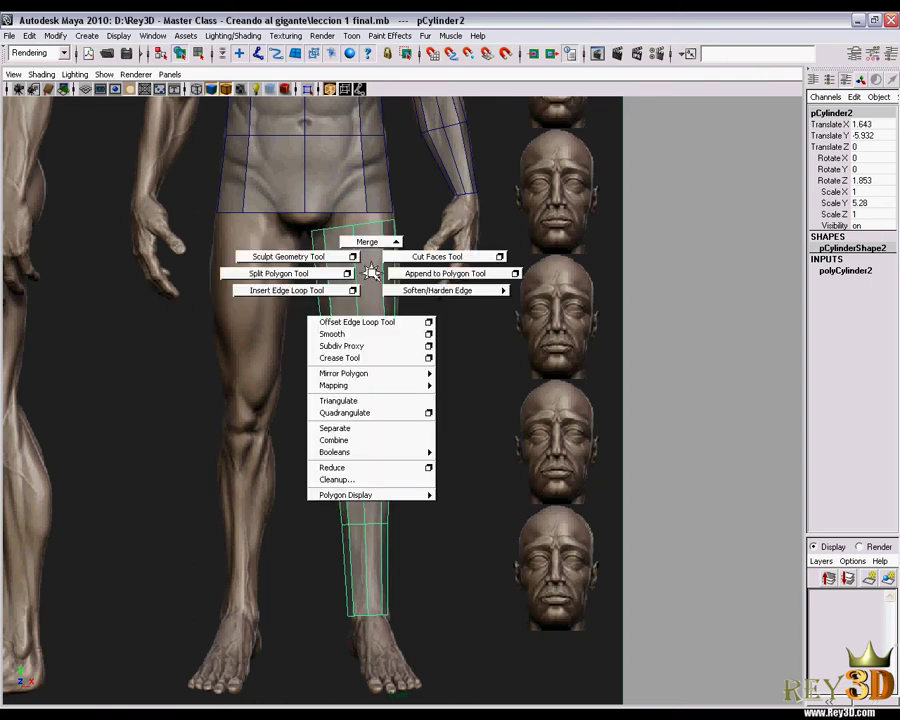
pyautogui.click(287, 290)
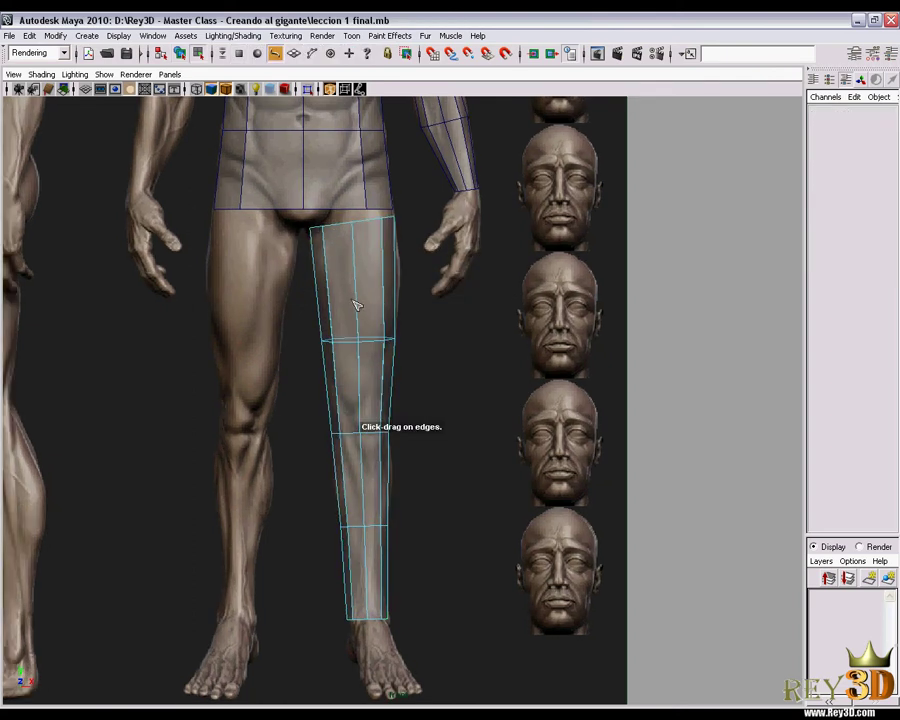
pyautogui.moveTo(357, 297); pyautogui.dragTo(358, 275)
pyautogui.moveTo(360, 376); pyautogui.dragTo(360, 384)
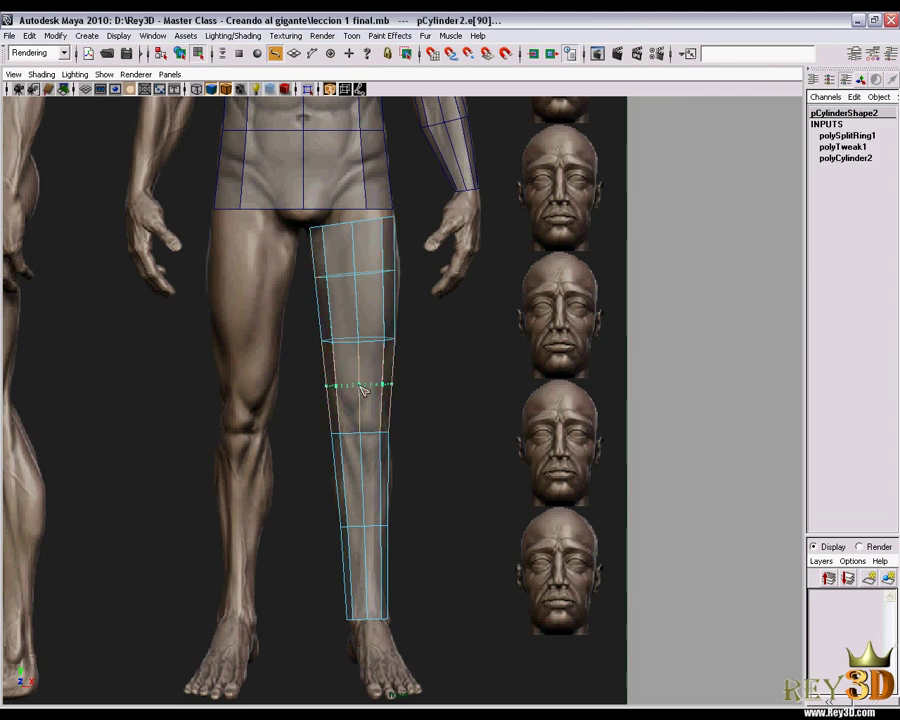
pyautogui.click(370, 551)
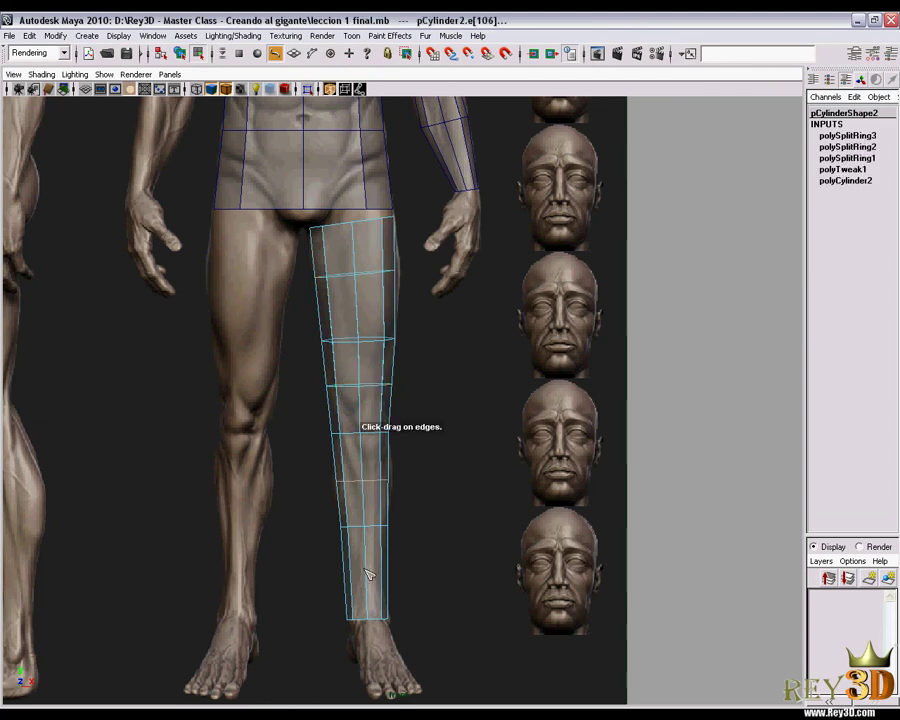
pyautogui.click(367, 575)
# - Pull the hip, thigh and knee vertex rings inward to follow the front reference figure
pyautogui.press('w')
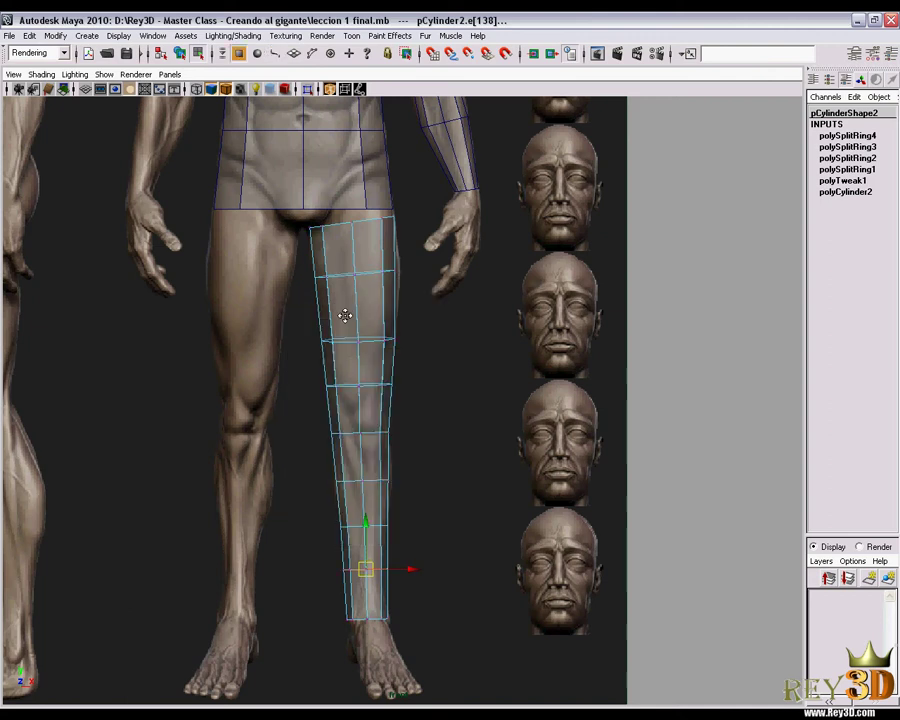
pyautogui.keyDown('alt'); pyautogui.moveTo(345, 316); pyautogui.dragTo(380, 394, button='middle'); pyautogui.keyUp('alt')
pyautogui.press('F9')
pyautogui.moveTo(372, 362); pyautogui.dragTo(386, 378)
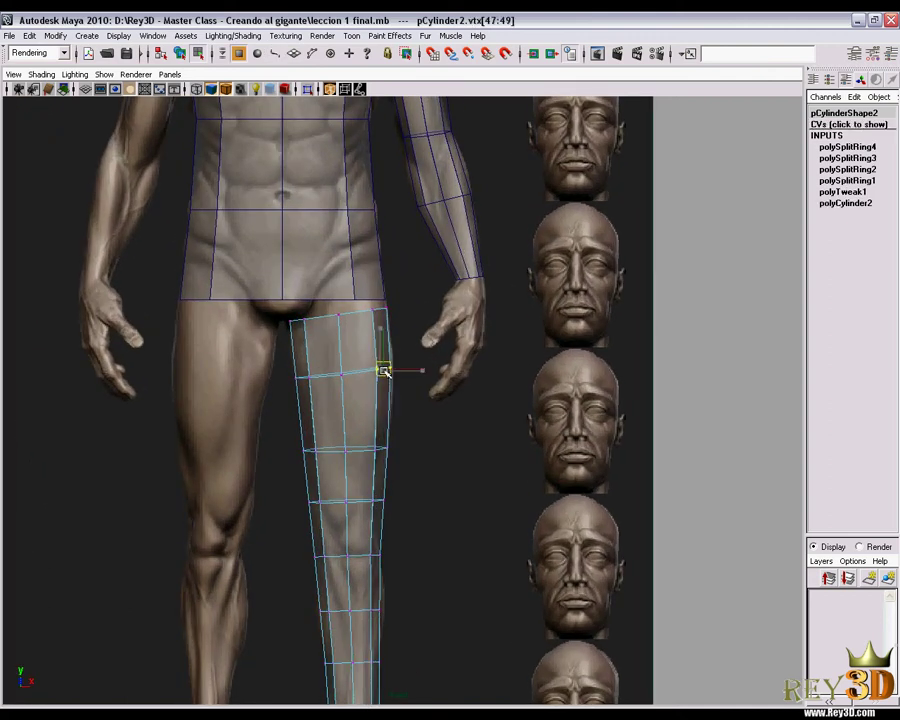
pyautogui.moveTo(287, 362); pyautogui.dragTo(307, 388)
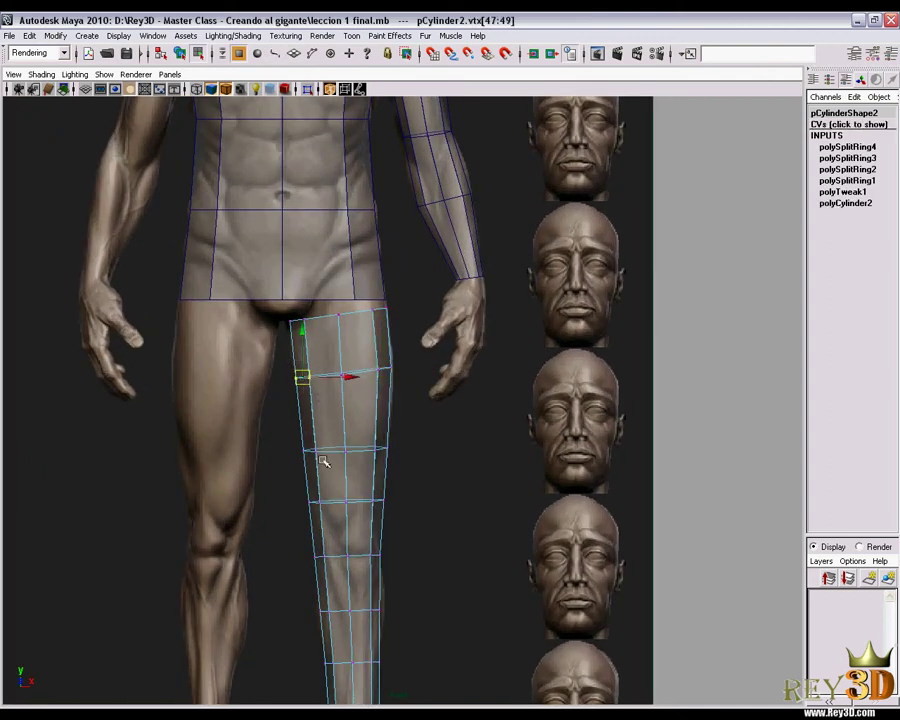
pyautogui.moveTo(332, 380)
pyautogui.keyDown('alt'); pyautogui.mouseDown(button='middle')
pyautogui.moveTo(342, 468)
pyautogui.moveTo(368, 344)
pyautogui.mouseUp(button='middle'); pyautogui.keyUp('alt')
pyautogui.moveTo(364, 340); pyautogui.dragTo(380, 362)
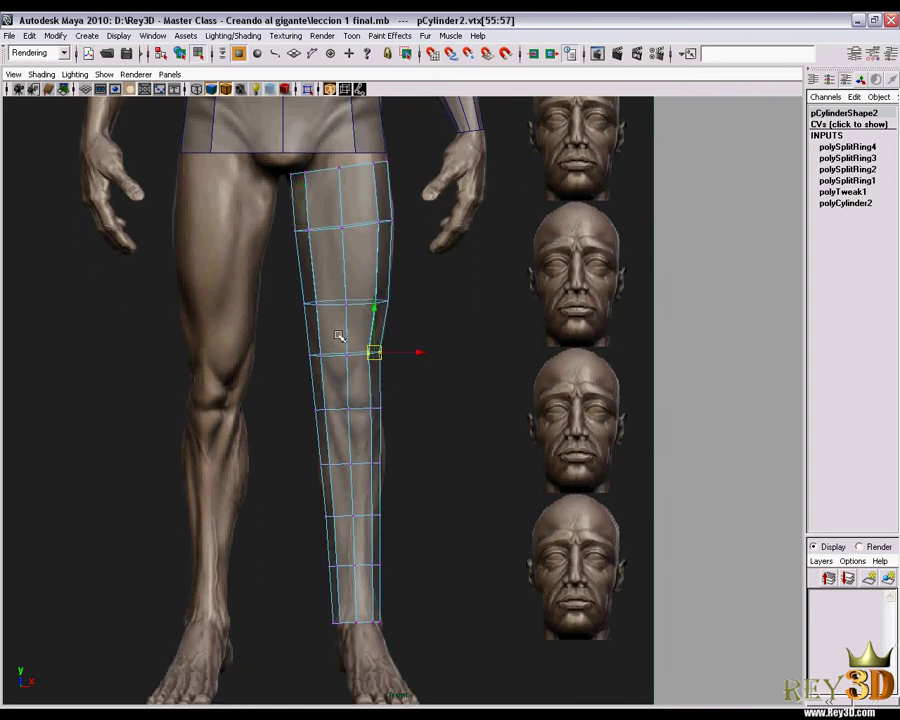
pyautogui.moveTo(400, 312); pyautogui.dragTo(400, 313)
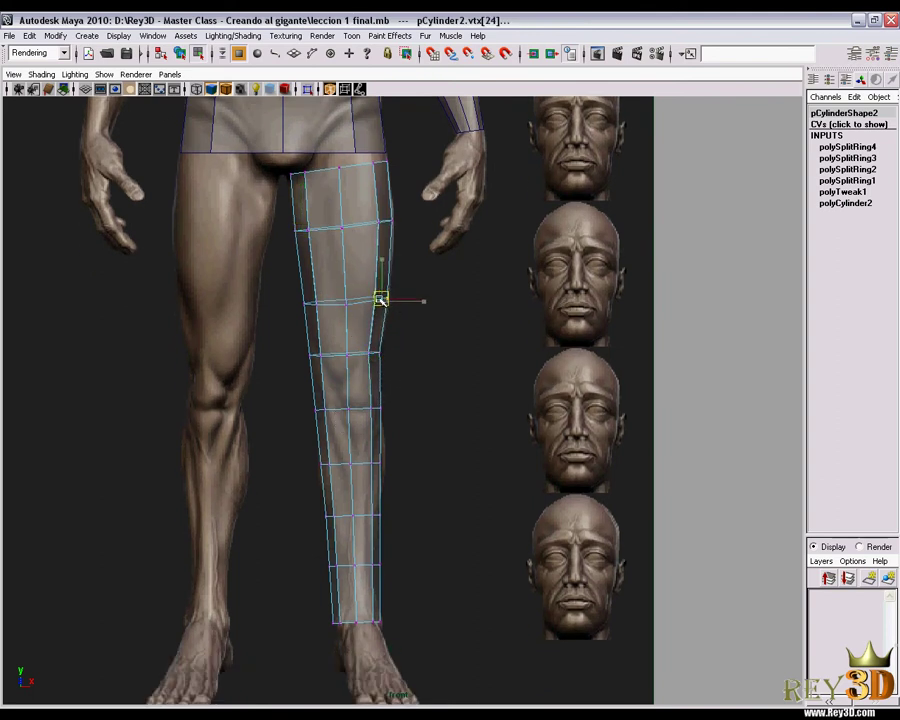
pyautogui.keyDown('alt'); pyautogui.moveTo(381, 283); pyautogui.dragTo(385, 288, button='middle'); pyautogui.keyUp('alt')
pyautogui.moveTo(370, 226); pyautogui.dragTo(385, 237)
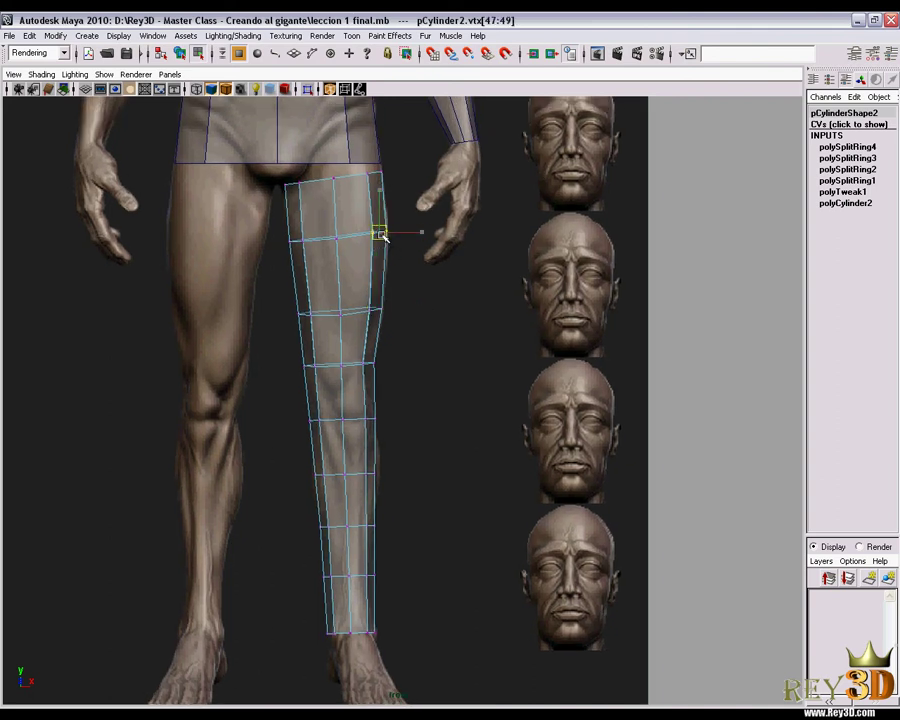
pyautogui.moveTo(281, 301); pyautogui.dragTo(312, 320)
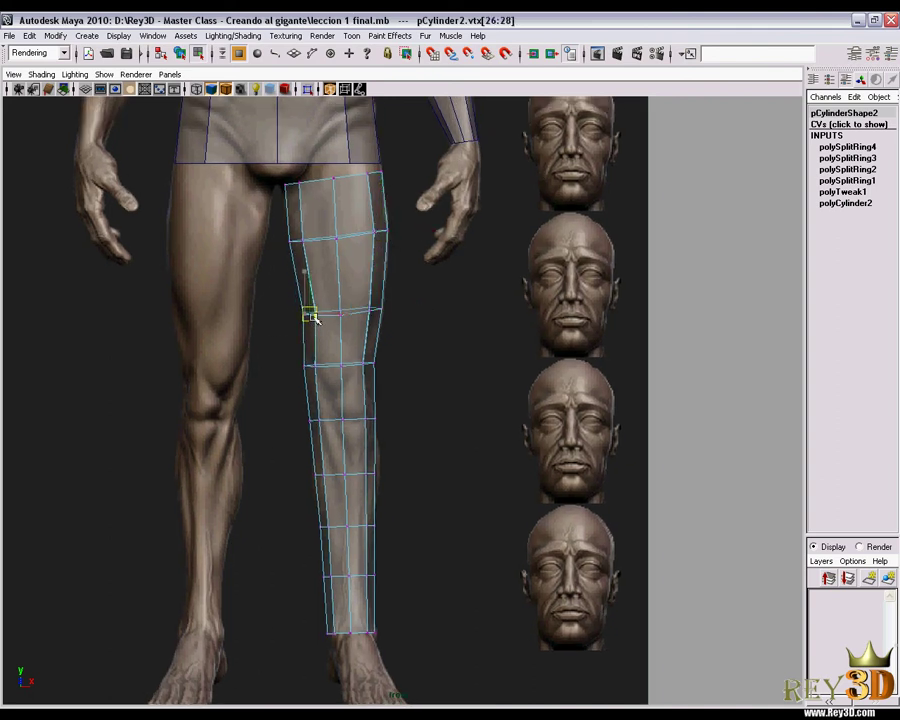
pyautogui.moveTo(335, 381); pyautogui.dragTo(333, 380)
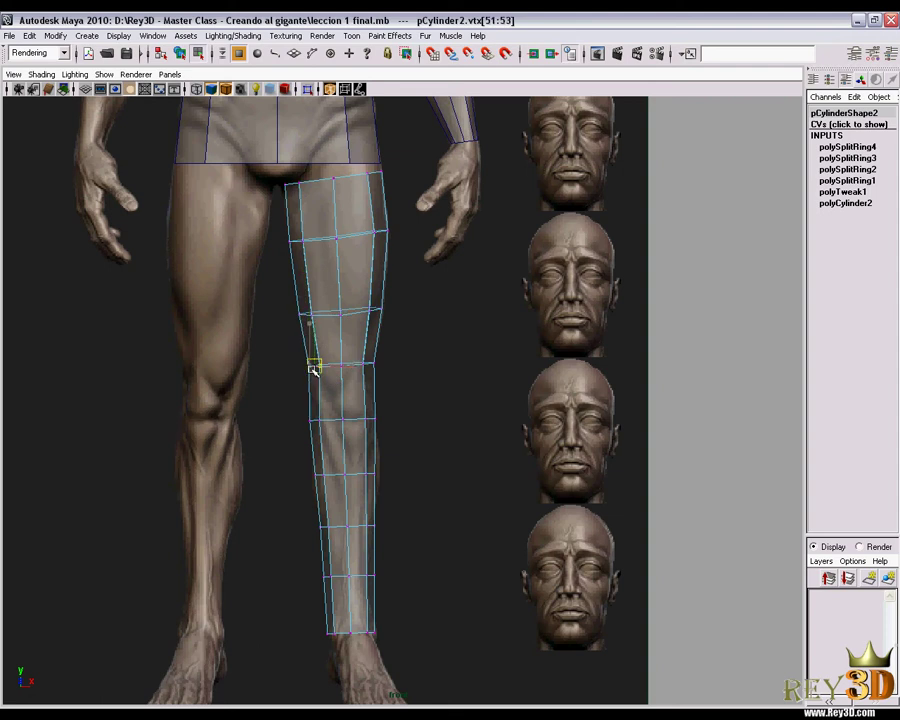
# - Taper the shin, lower calf and ankle vertices to match the reference leg outline
pyautogui.keyDown('alt'); pyautogui.moveTo(329, 498); pyautogui.dragTo(347, 535, button='middle'); pyautogui.keyUp('alt')
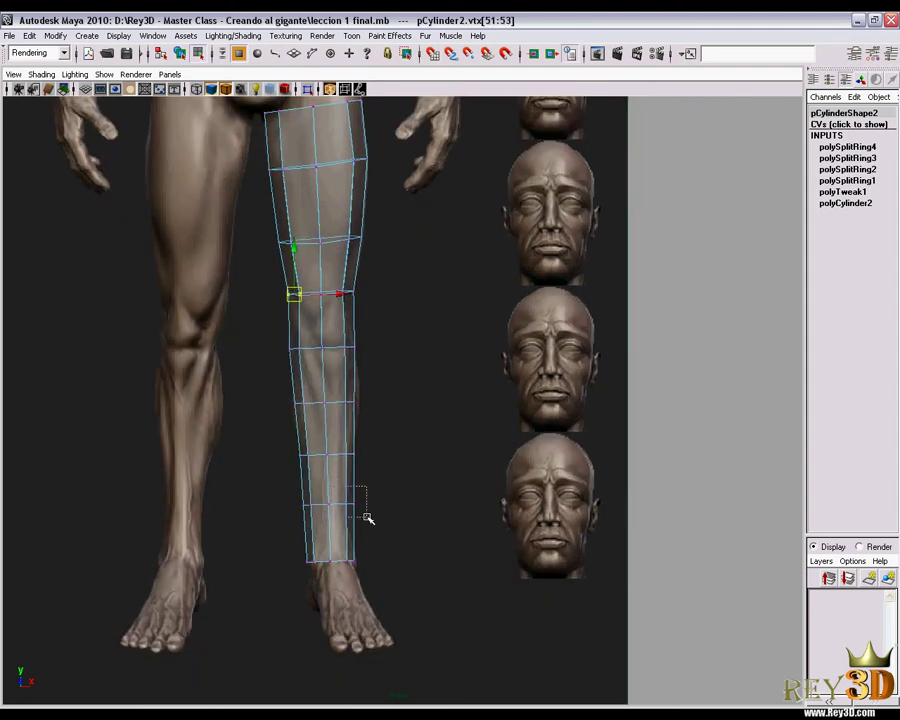
pyautogui.moveTo(350, 487); pyautogui.dragTo(368, 518)
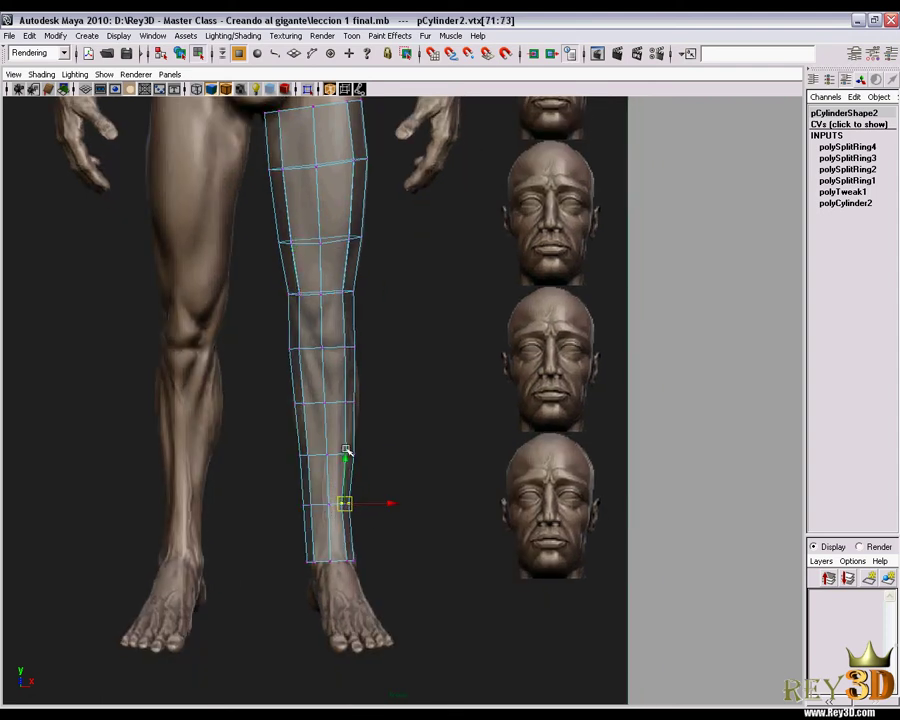
pyautogui.moveTo(366, 469); pyautogui.dragTo(352, 460)
pyautogui.moveTo(340, 400)
pyautogui.mouseDown()
pyautogui.moveTo(360, 410)
pyautogui.moveTo(365, 403)
pyautogui.moveTo(293, 416)
pyautogui.moveTo(312, 414)
pyautogui.moveTo(309, 460)
pyautogui.mouseUp()
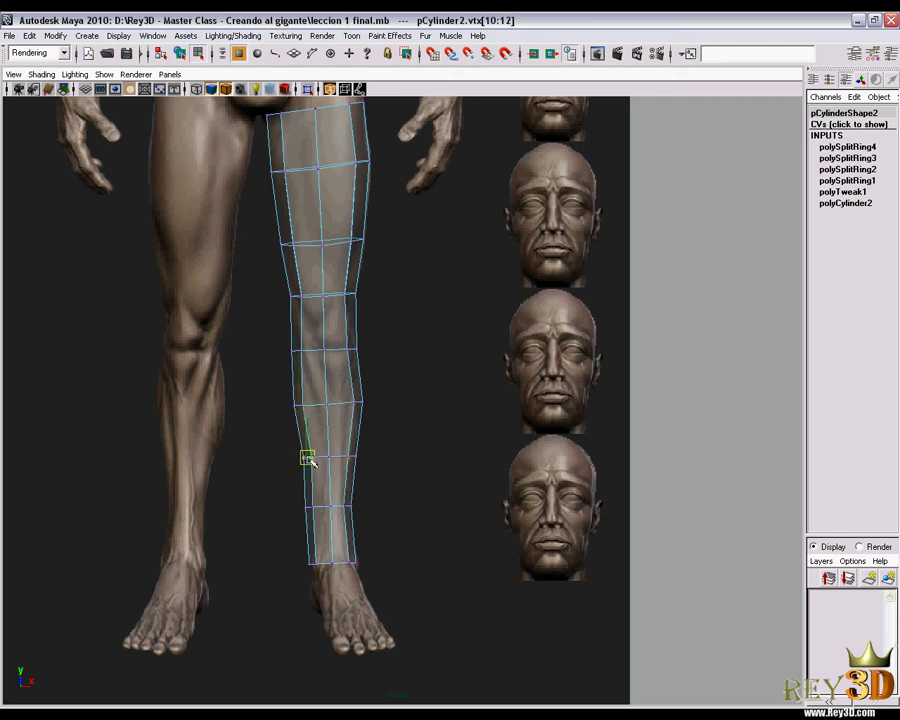
pyautogui.moveTo(321, 523); pyautogui.dragTo(321, 523)
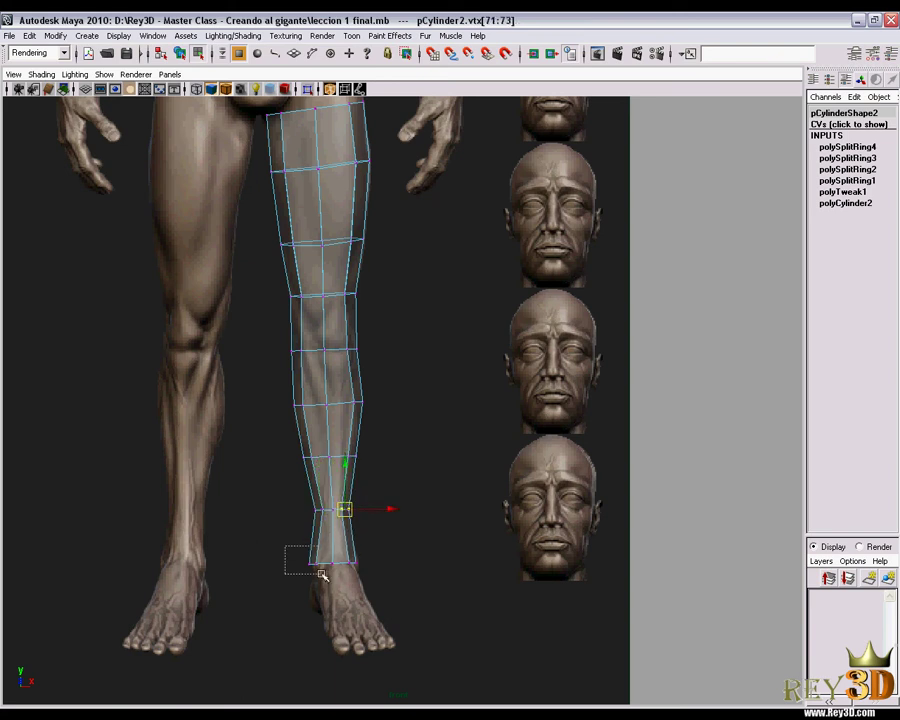
pyautogui.moveTo(321, 575); pyautogui.dragTo(319, 567)
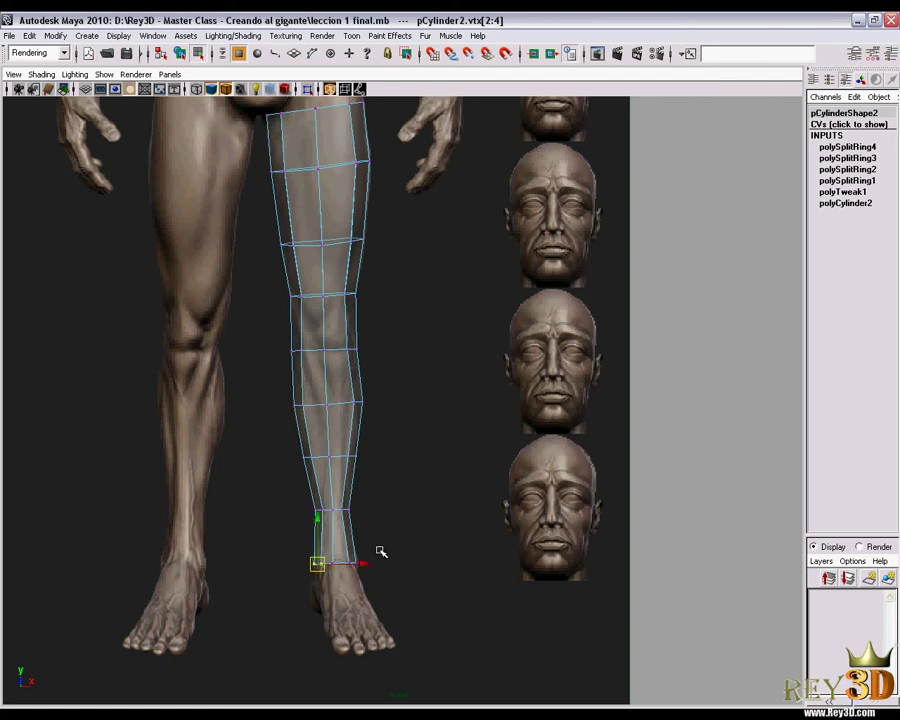
pyautogui.scroll(-3, 367, 416)
# - Select the whole leg cylinder and bring it up in the side view in vertex mode
pyautogui.rightClick(345, 278)
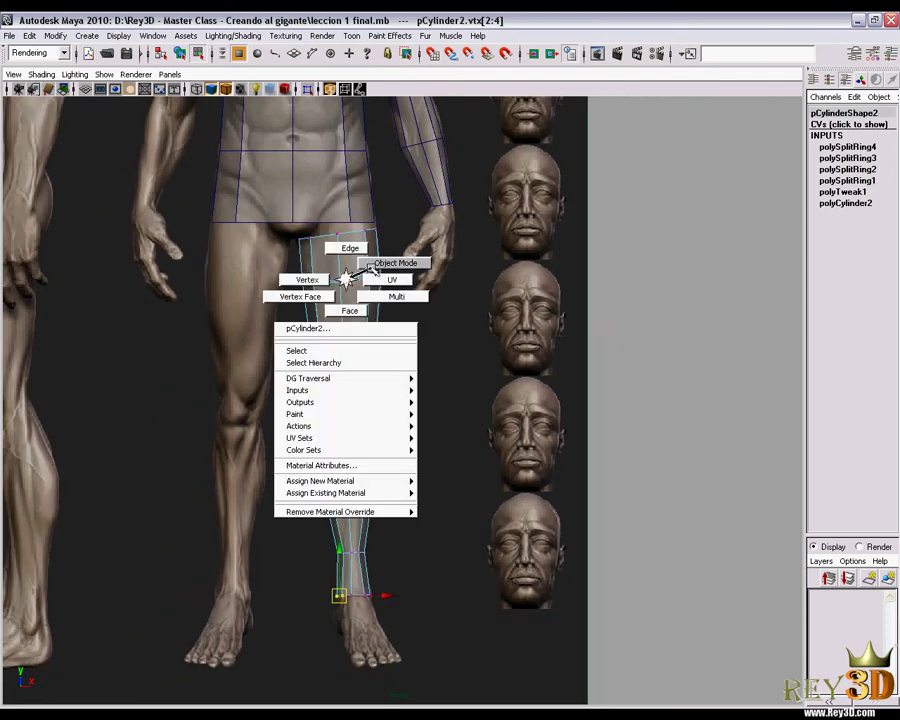
pyautogui.click(372, 266)
pyautogui.click(357, 337)
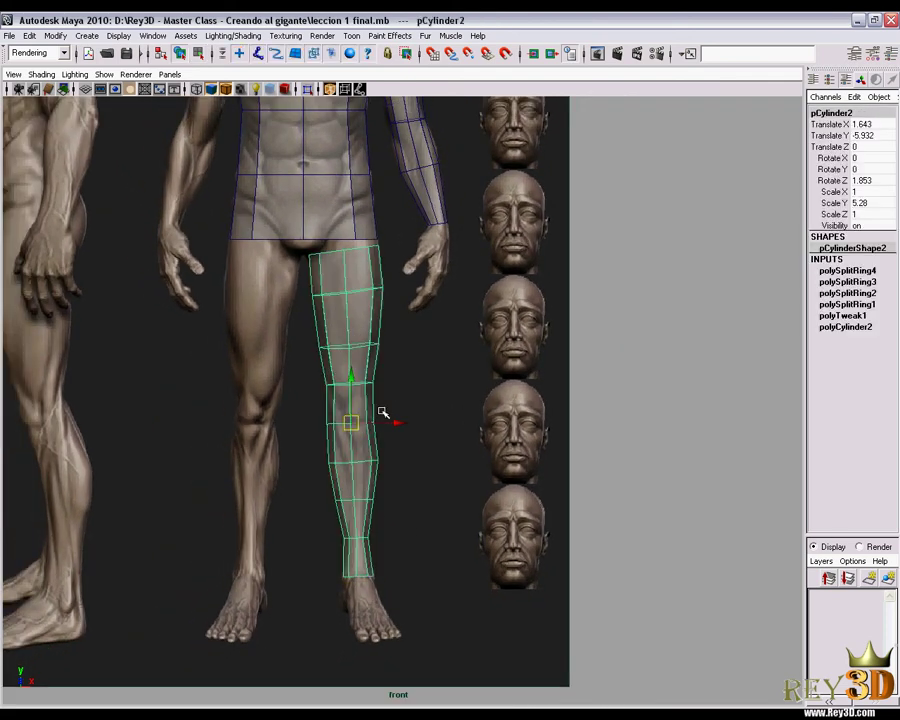
pyautogui.keyDown('alt'); pyautogui.moveTo(380, 410); pyautogui.dragTo(372, 383, button='middle'); pyautogui.keyUp('alt')
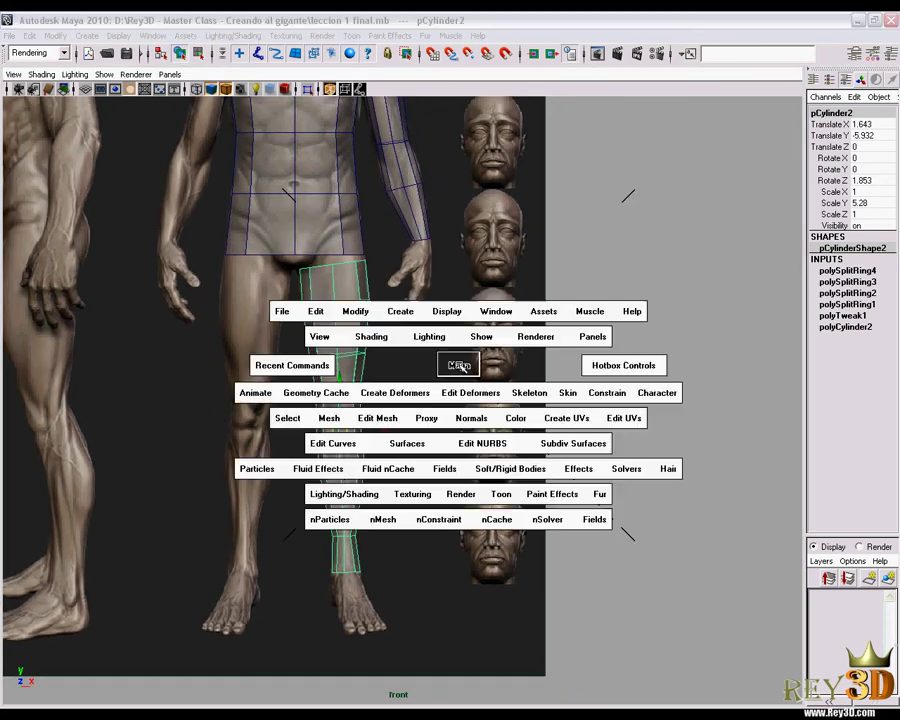
pyautogui.moveTo(456, 362); pyautogui.dragTo(498, 366)
pyautogui.moveTo(498, 366)
pyautogui.keyDown('alt'); pyautogui.mouseDown(button='middle')
pyautogui.moveTo(357, 337)
pyautogui.moveTo(304, 350)
pyautogui.mouseUp(button='middle'); pyautogui.keyUp('alt')
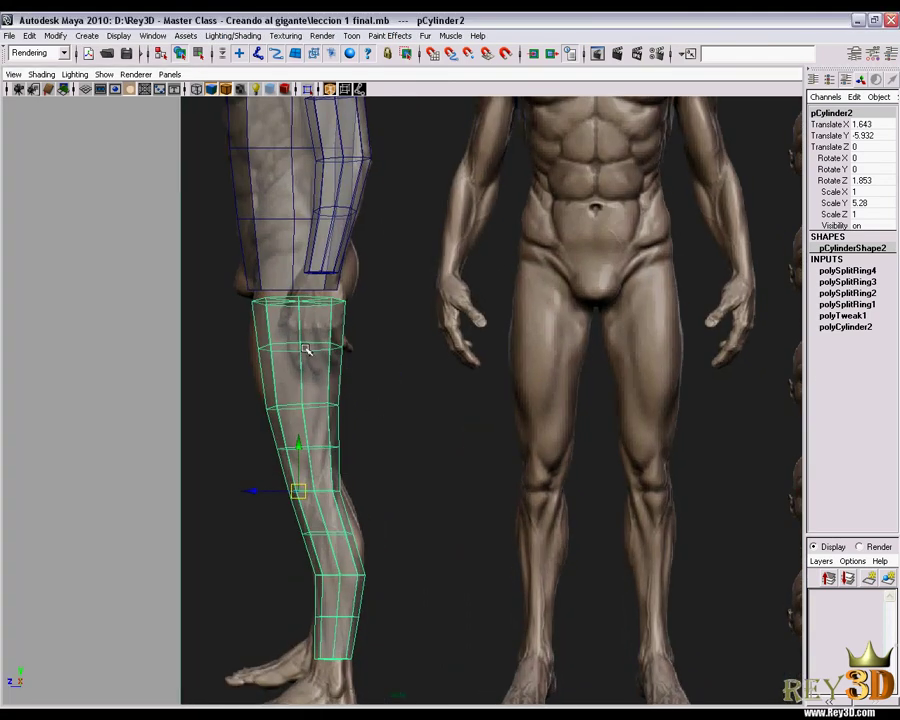
pyautogui.moveTo(304, 350)
pyautogui.mouseDown(button='right')
pyautogui.moveTo(276, 347)
pyautogui.moveTo(352, 392)
pyautogui.moveTo(333, 376)
pyautogui.mouseUp(button='right')
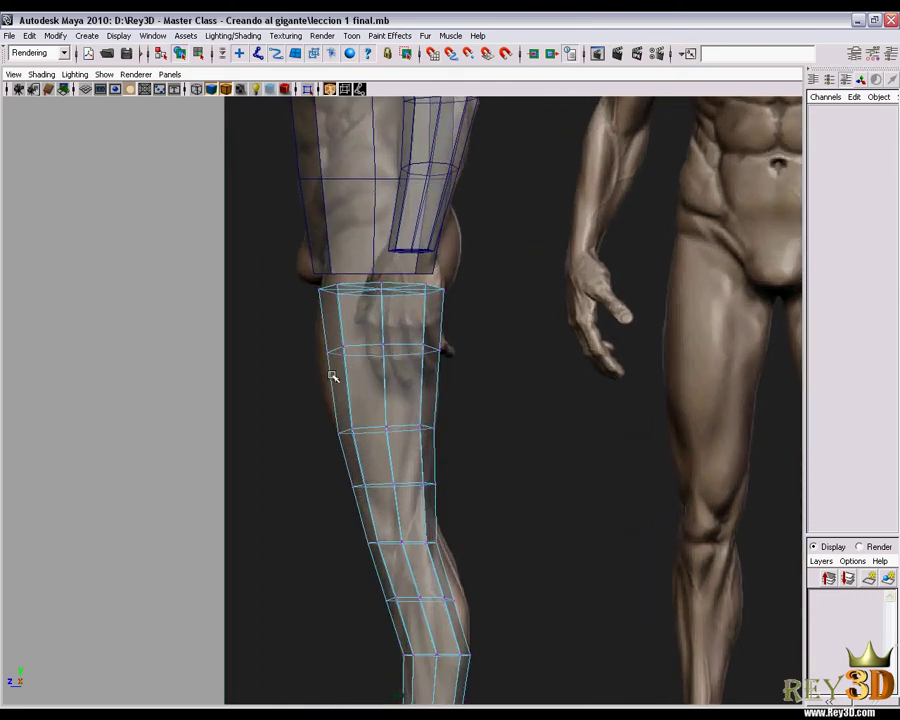
# - Pull the leg's front and back edge vertices out to match the side-view knee bend
pyautogui.moveTo(310, 338); pyautogui.dragTo(349, 370)
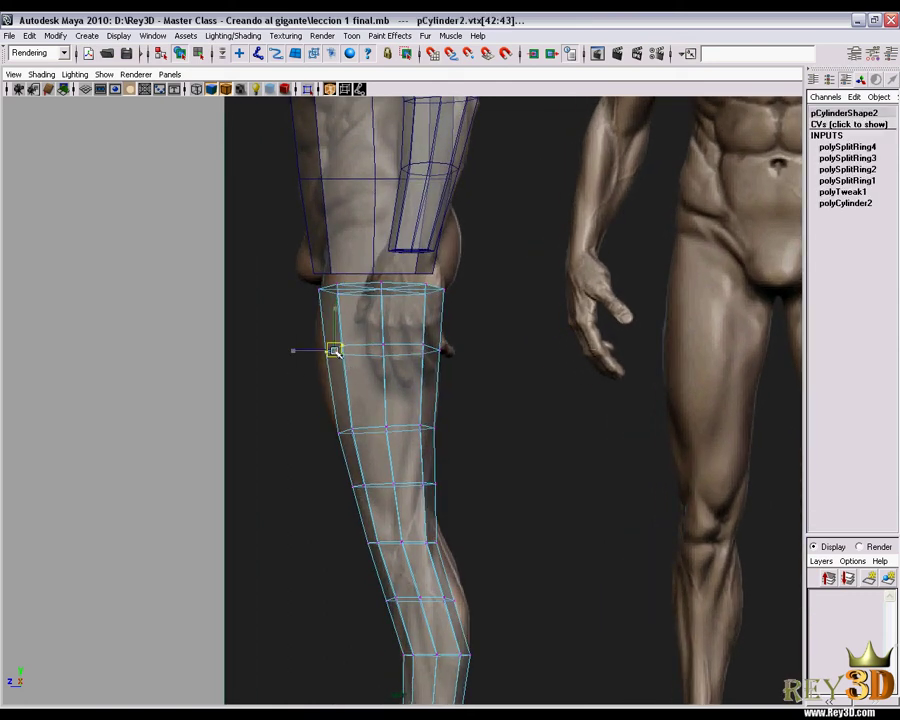
pyautogui.moveTo(368, 445); pyautogui.dragTo(340, 430)
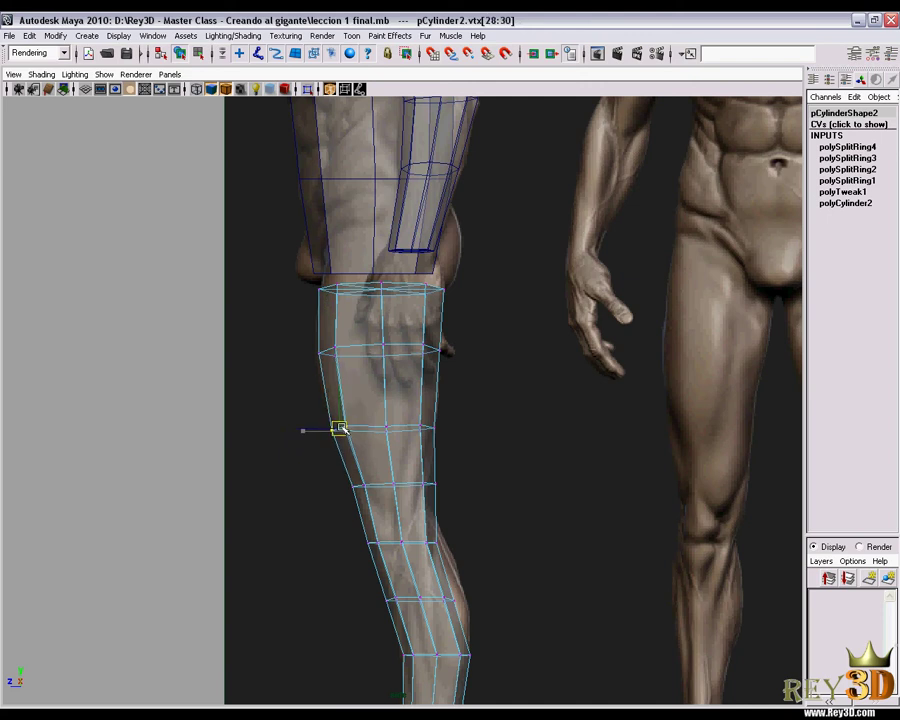
pyautogui.keyDown('alt'); pyautogui.moveTo(416, 498); pyautogui.dragTo(385, 396, button='middle'); pyautogui.keyUp('alt')
pyautogui.click(395, 347)
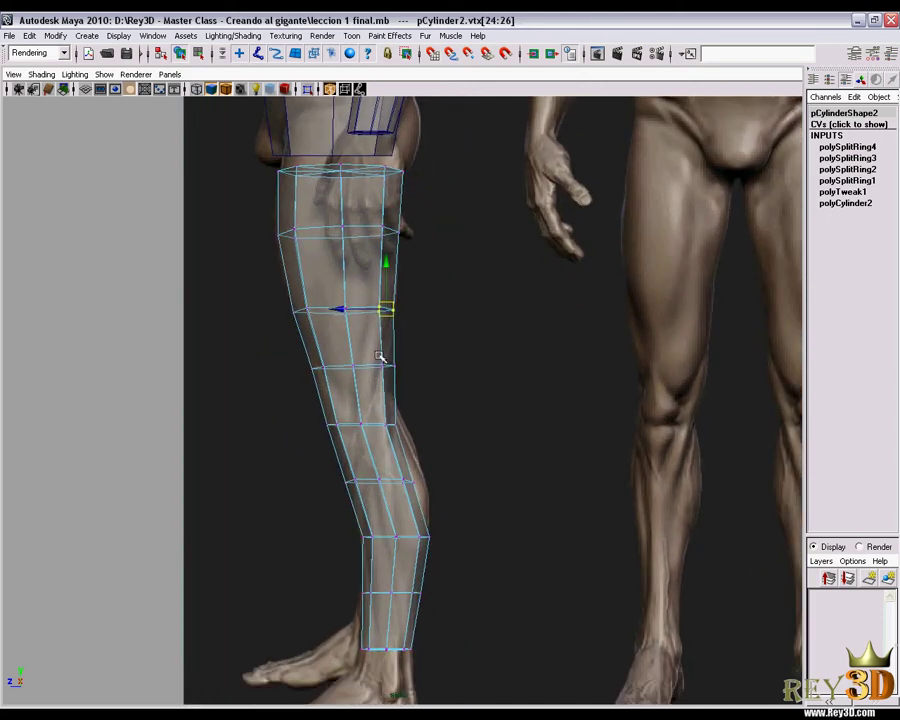
pyautogui.click(381, 368)
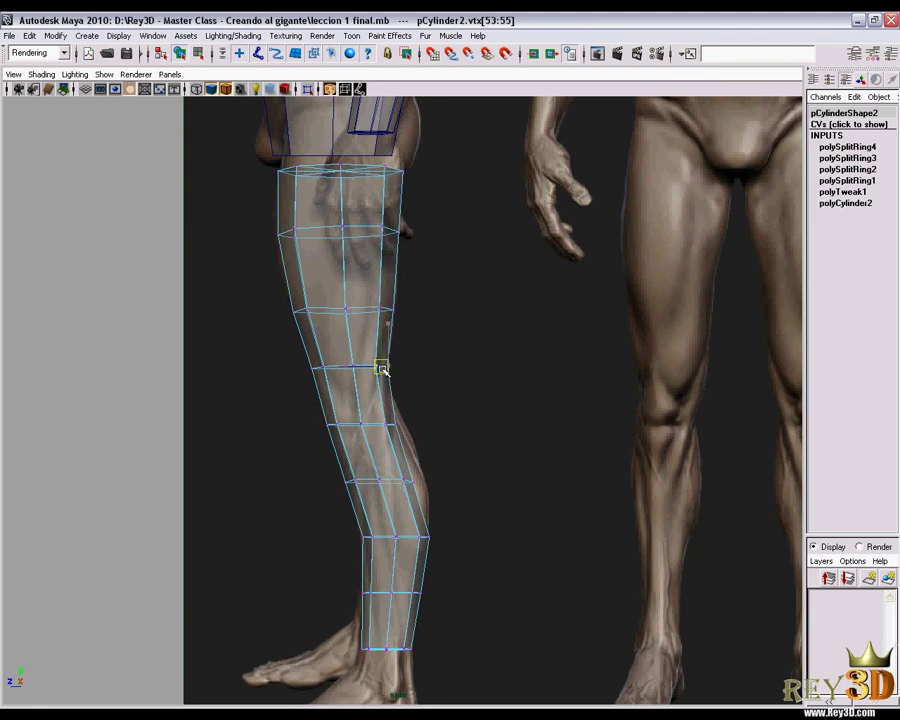
pyautogui.click(404, 478)
pyautogui.keyDown('alt'); pyautogui.moveTo(372, 452); pyautogui.dragTo(368, 388, button='middle'); pyautogui.keyUp('alt')
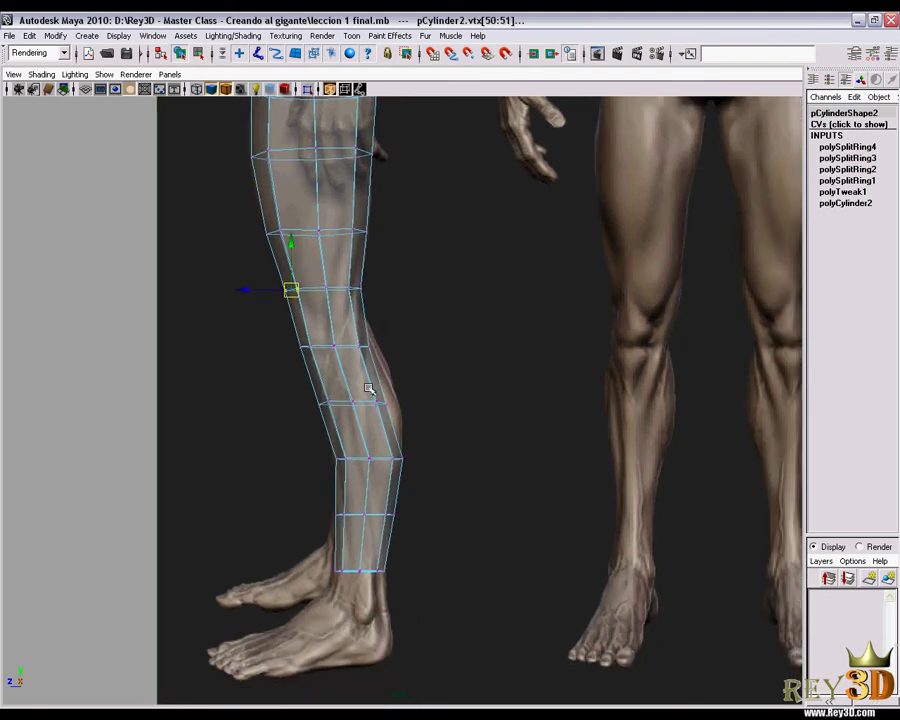
pyautogui.moveTo(385, 406); pyautogui.dragTo(392, 404)
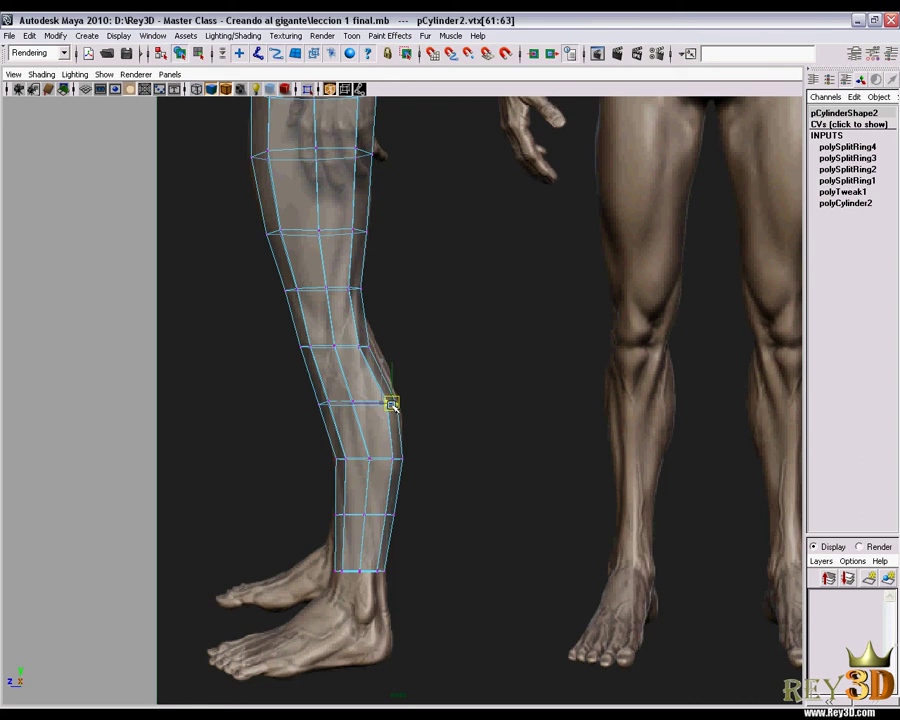
# - Reshape the lower shin and ankle vertices and refine the front knee vertices in profile
pyautogui.keyDown('alt'); pyautogui.moveTo(393, 404); pyautogui.dragTo(390, 428, button='middle'); pyautogui.keyUp('alt')
pyautogui.moveTo(375, 457); pyautogui.dragTo(400, 478)
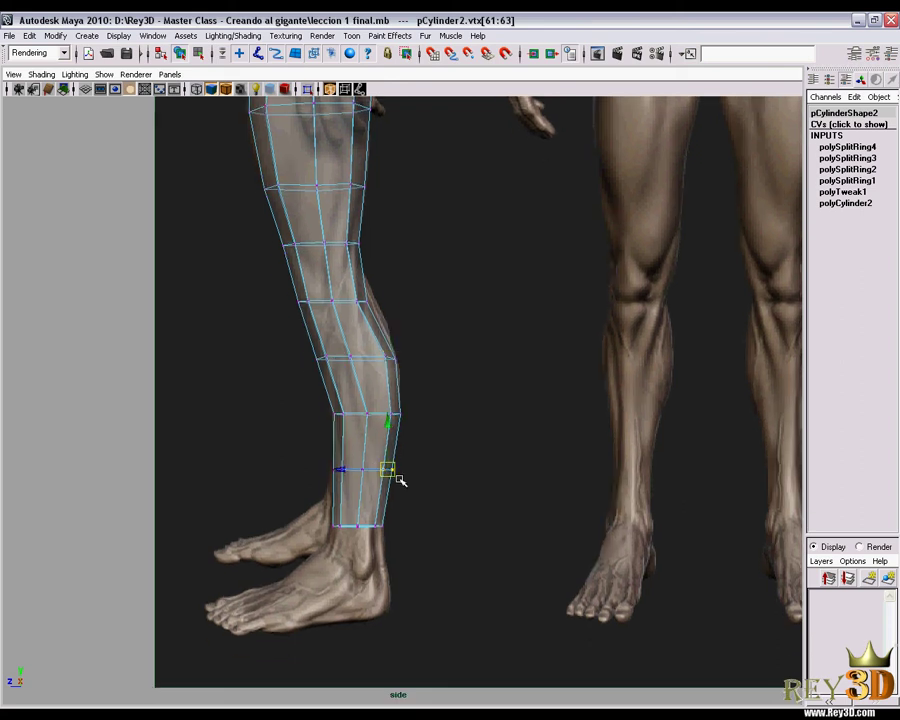
pyautogui.moveTo(396, 537); pyautogui.dragTo(394, 534)
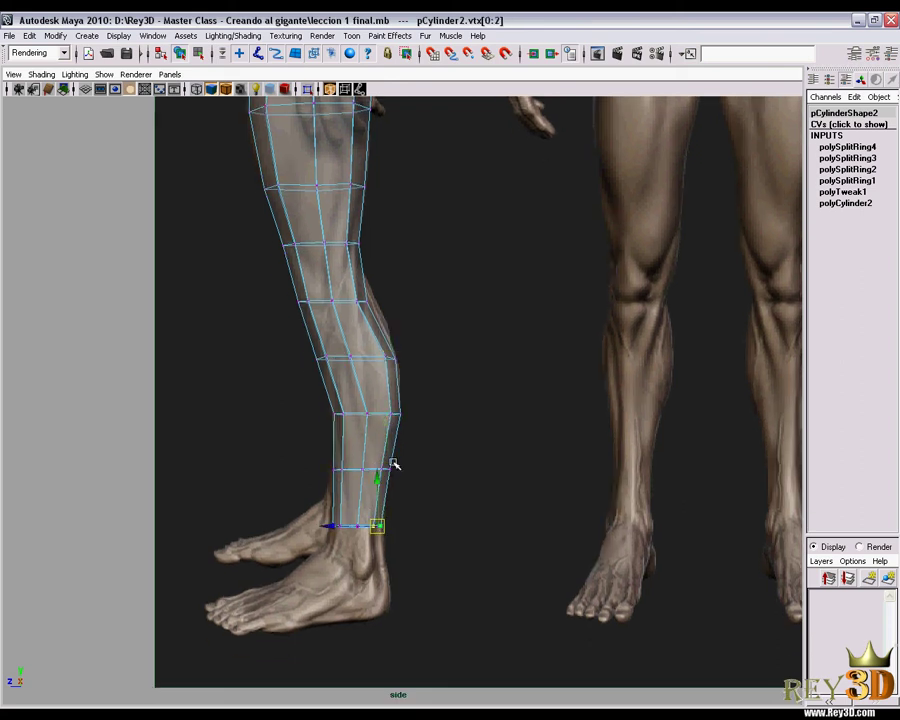
pyautogui.keyDown('alt'); pyautogui.moveTo(392, 464); pyautogui.dragTo(380, 482, button='middle'); pyautogui.keyUp('alt')
pyautogui.moveTo(335, 441)
pyautogui.mouseDown()
pyautogui.moveTo(330, 432)
pyautogui.moveTo(352, 432)
pyautogui.moveTo(331, 432)
pyautogui.mouseUp()
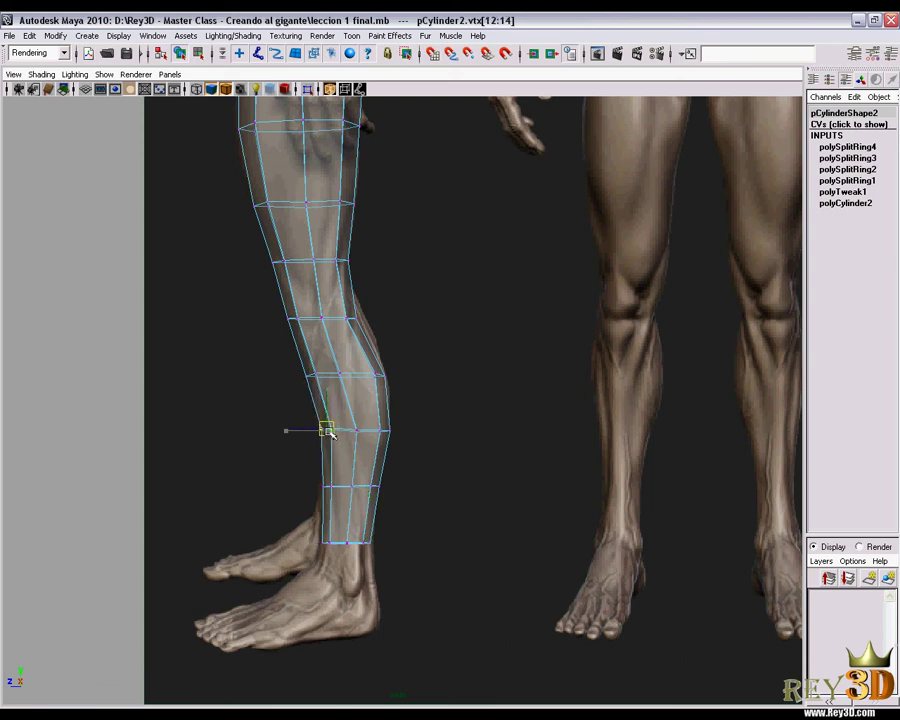
pyautogui.moveTo(302, 364); pyautogui.dragTo(318, 382)
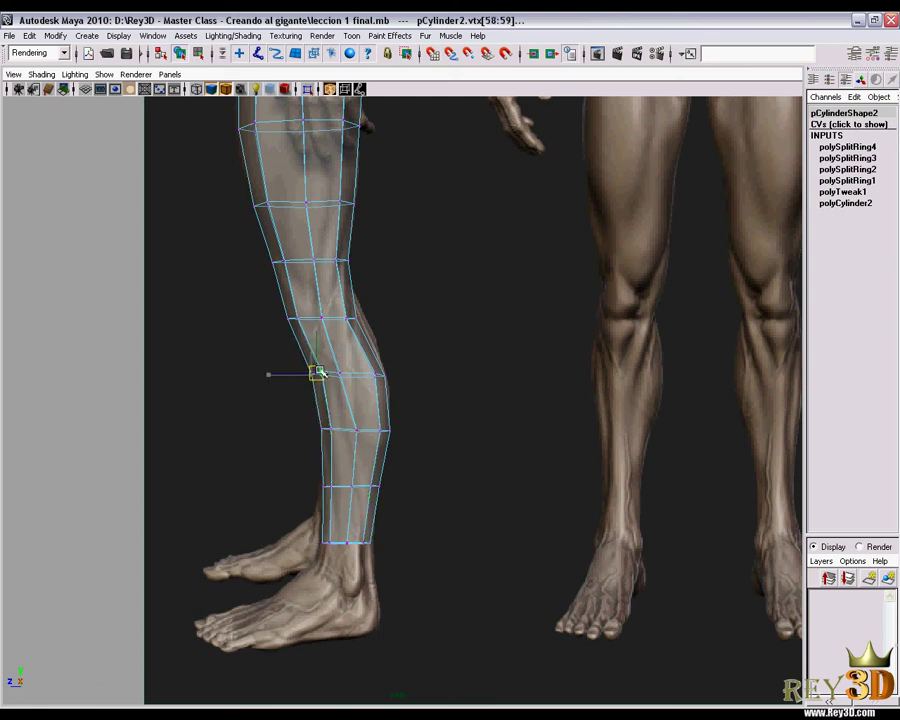
pyautogui.keyDown('alt'); pyautogui.moveTo(320, 354); pyautogui.dragTo(328, 383, button='middle'); pyautogui.keyUp('alt')
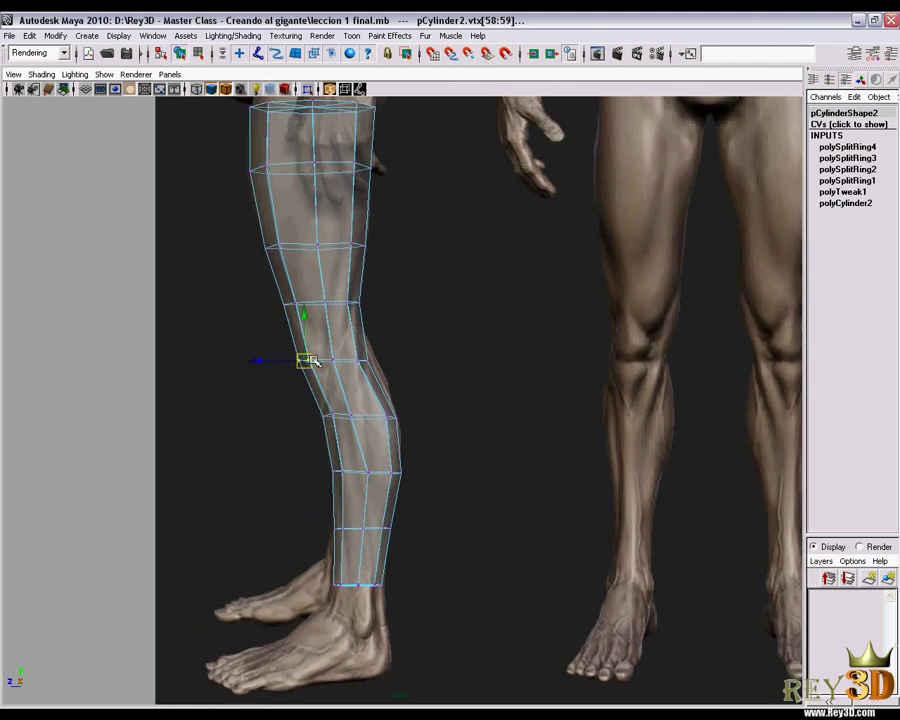
pyautogui.moveTo(313, 362); pyautogui.dragTo(300, 352)
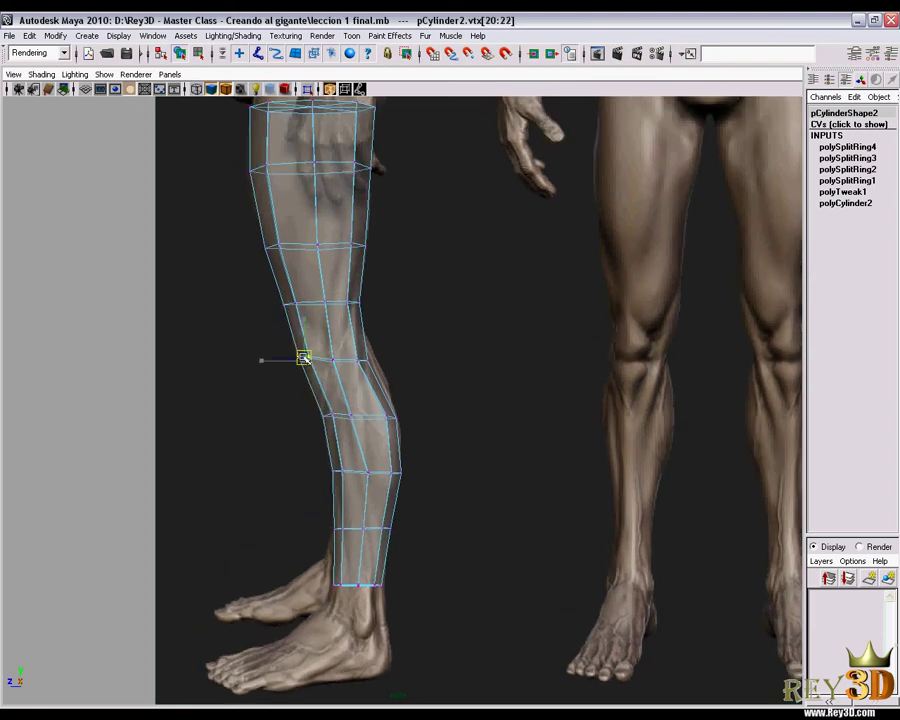
# - Nudge a final shin vertex, then zoom out and return to the perspective view
pyautogui.keyDown('alt'); pyautogui.moveTo(303, 357); pyautogui.dragTo(337, 385, button='right'); pyautogui.keyUp('alt')
pyautogui.scroll(-3, 377, 404)
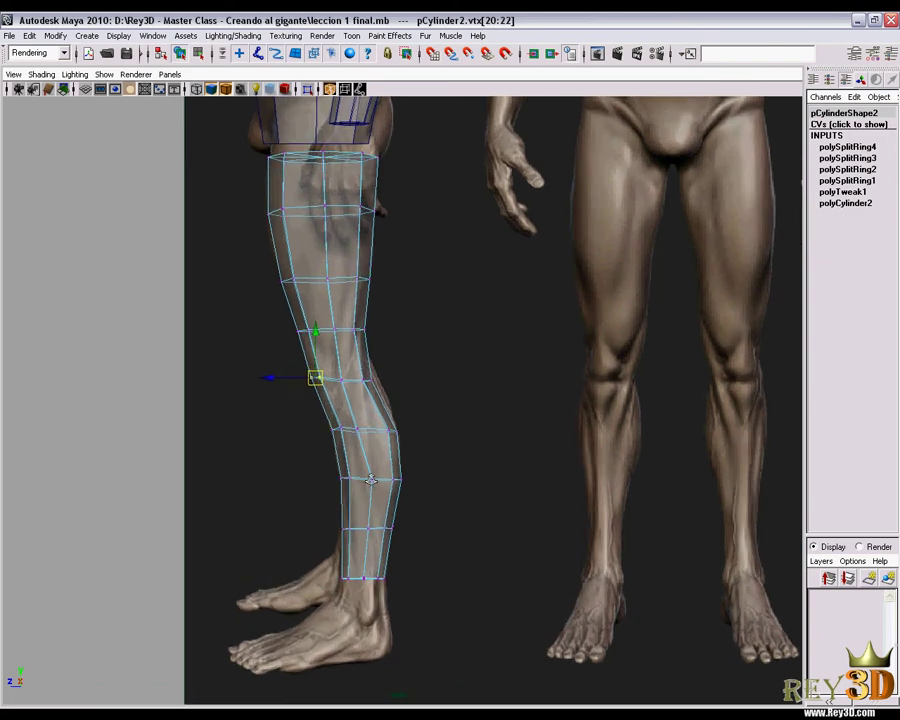
pyautogui.click(372, 485)
pyautogui.moveTo(372, 484)
pyautogui.keyDown('alt'); pyautogui.mouseDown(button='right')
pyautogui.moveTo(430, 490)
pyautogui.moveTo(404, 430)
pyautogui.moveTo(438, 376)
pyautogui.moveTo(398, 392)
pyautogui.moveTo(412, 364)
pyautogui.moveTo(421, 377)
pyautogui.mouseUp(button='right'); pyautogui.keyUp('alt')
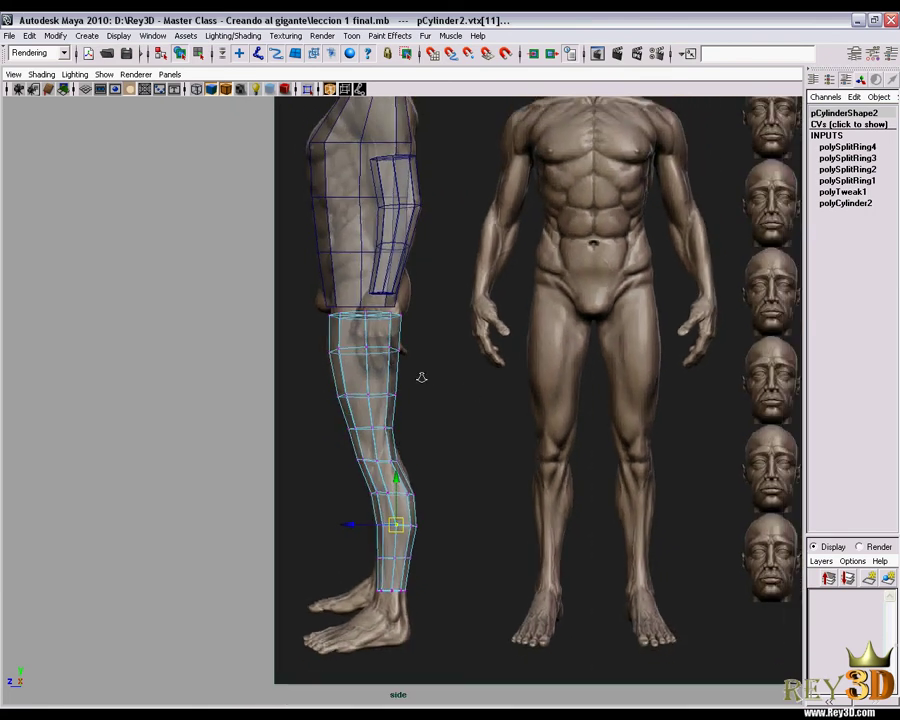
pyautogui.press('space')
# - Select the torso cylinder's top face in Face mode and show the orthographic front view
pyautogui.moveTo(450, 388); pyautogui.dragTo(450, 362)
pyautogui.keyDown('alt'); pyautogui.moveTo(557, 415); pyautogui.dragTo(490, 395); pyautogui.keyUp('alt')
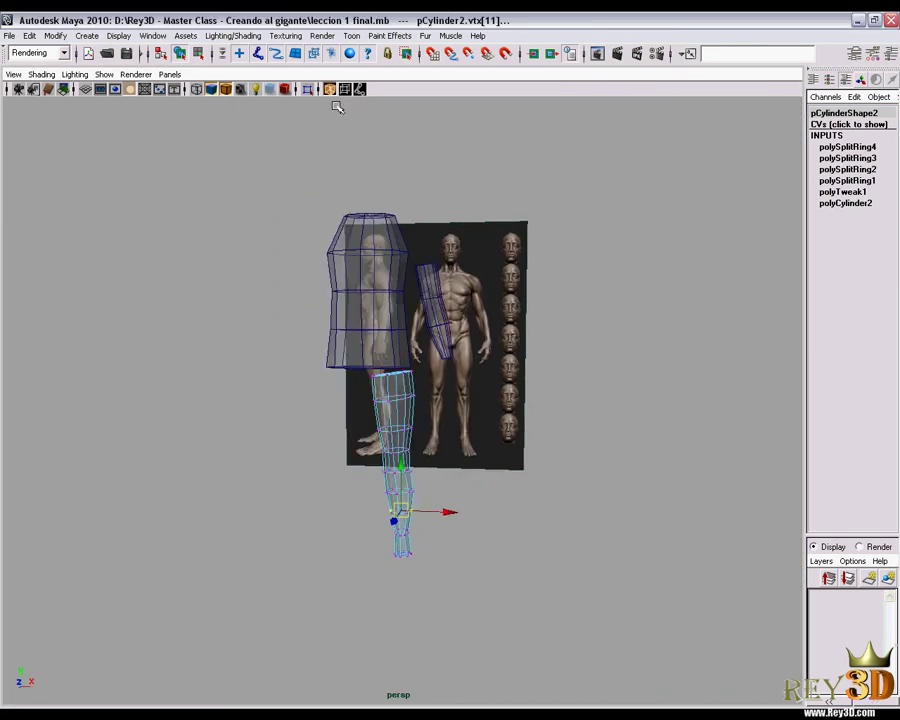
pyautogui.moveTo(338, 107)
pyautogui.keyDown('alt'); pyautogui.mouseDown()
pyautogui.moveTo(400, 360)
pyautogui.moveTo(426, 382)
pyautogui.moveTo(560, 430)
pyautogui.moveTo(333, 426)
pyautogui.moveTo(607, 438)
pyautogui.moveTo(460, 342)
pyautogui.moveTo(458, 365)
pyautogui.moveTo(383, 374)
pyautogui.moveTo(472, 366)
pyautogui.moveTo(398, 382)
pyautogui.mouseUp(); pyautogui.keyUp('alt')
pyautogui.click(384, 388)
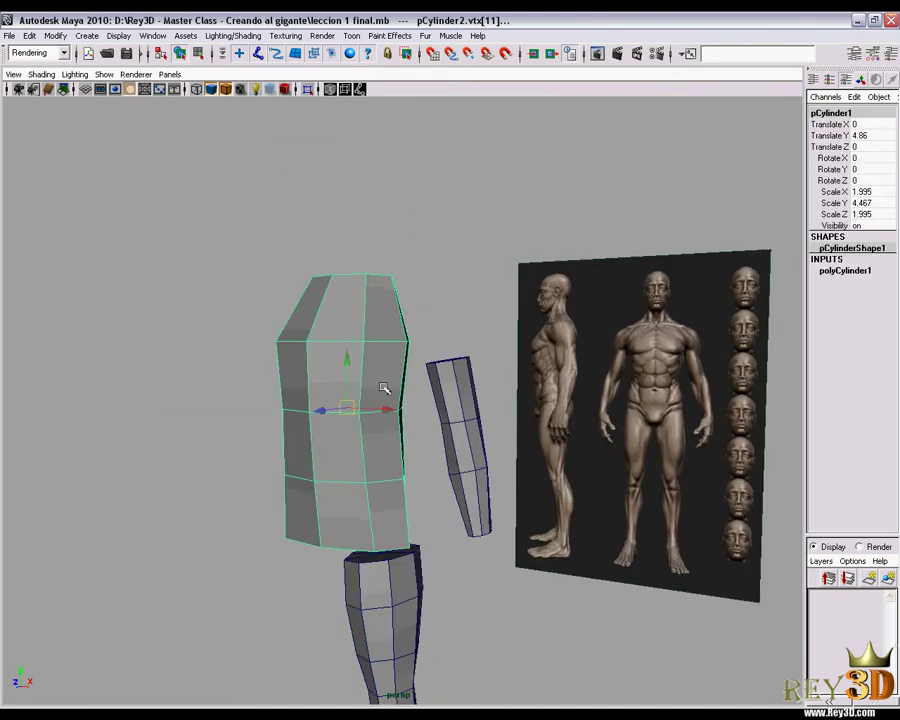
pyautogui.moveTo(382, 314); pyautogui.dragTo(388, 342, button='right')
pyautogui.moveTo(388, 342)
pyautogui.keyDown('alt'); pyautogui.mouseDown()
pyautogui.moveTo(344, 342)
pyautogui.moveTo(358, 323)
pyautogui.mouseUp(); pyautogui.keyUp('alt')
pyautogui.click(358, 323)
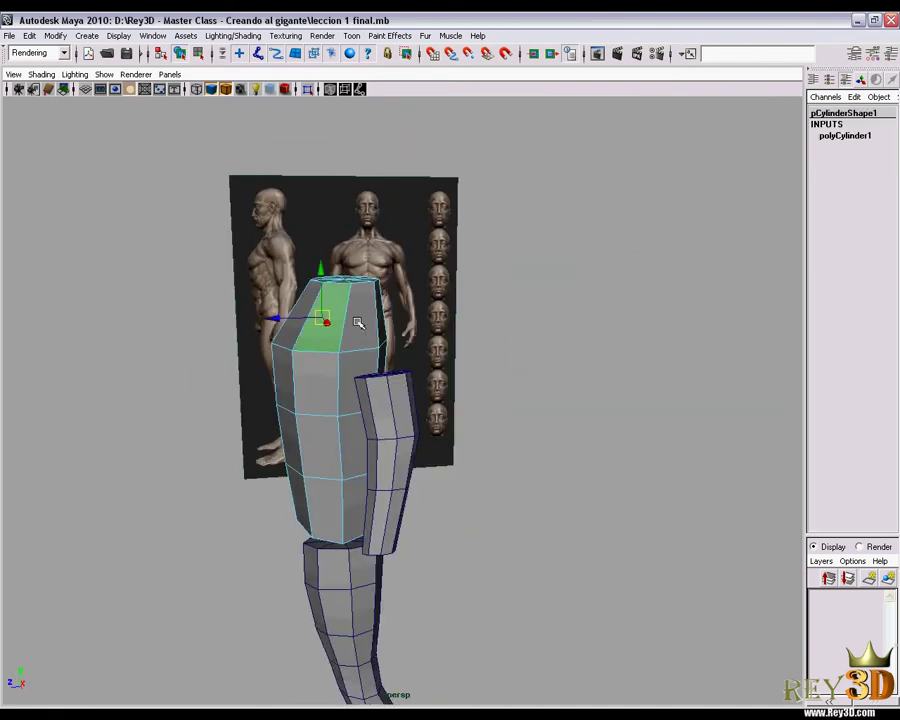
pyautogui.press('space')
pyautogui.moveTo(468, 340); pyautogui.dragTo(466, 366)
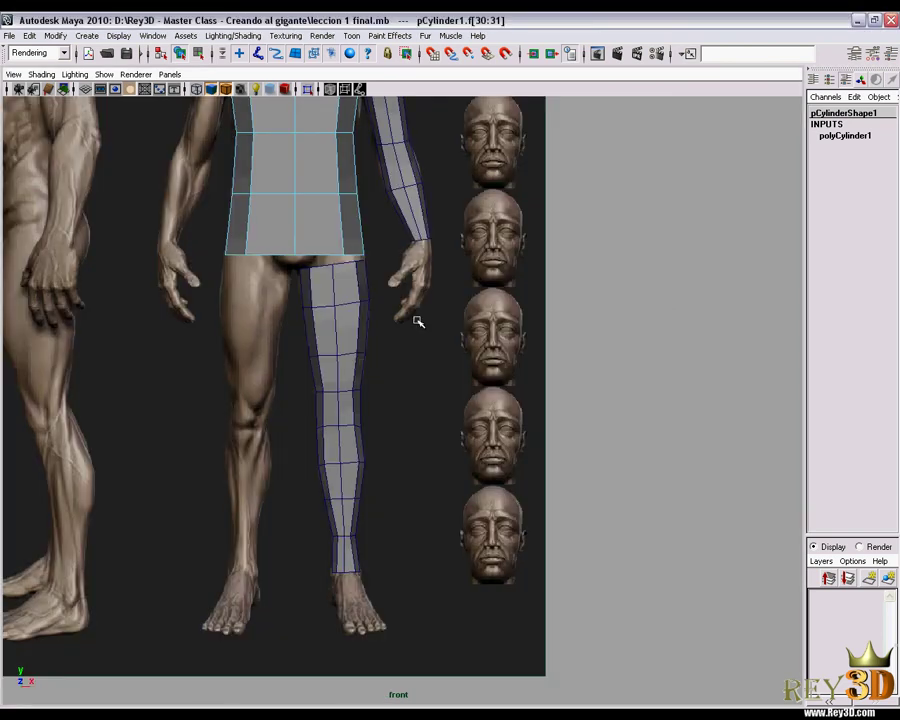
# - Extrude the upper outer chest face out to the right as a shoulder stub, then select its top vertex
pyautogui.scroll(3, 440, 392)
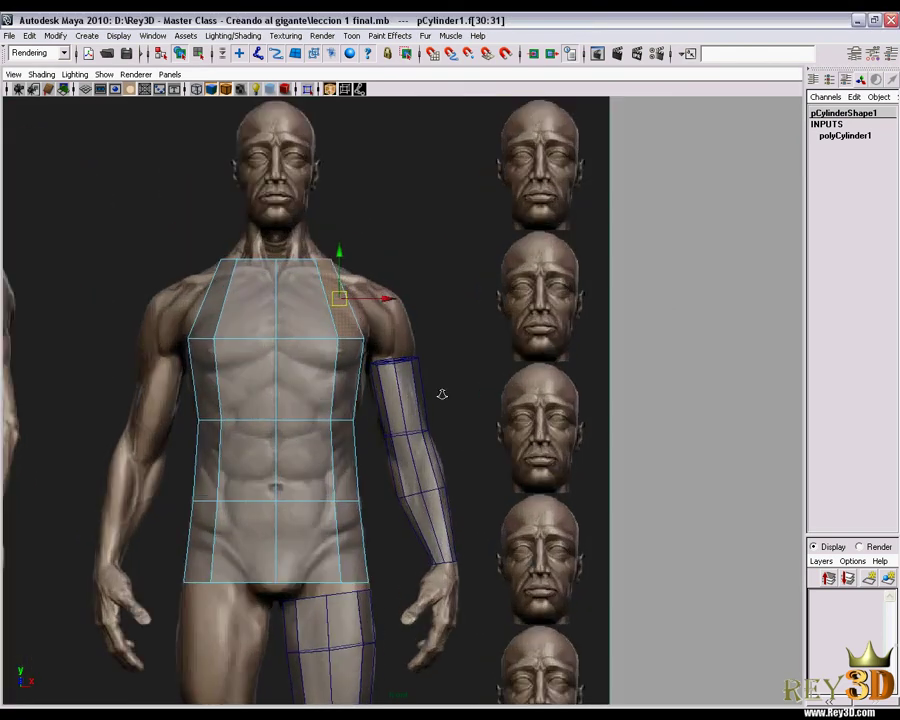
pyautogui.scroll(2, 415, 367)
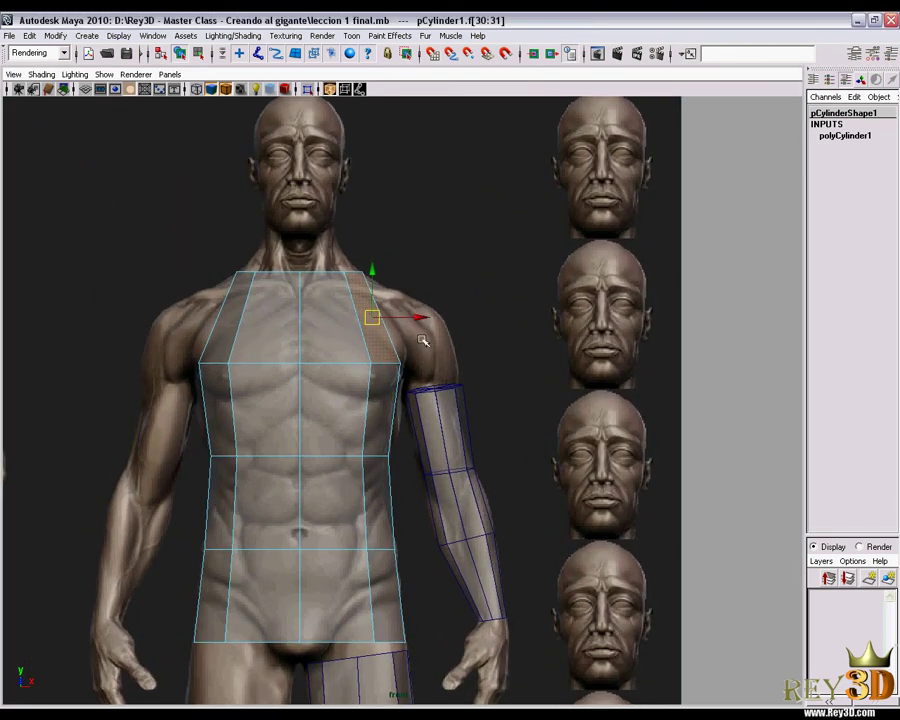
pyautogui.scroll(1, 380, 330)
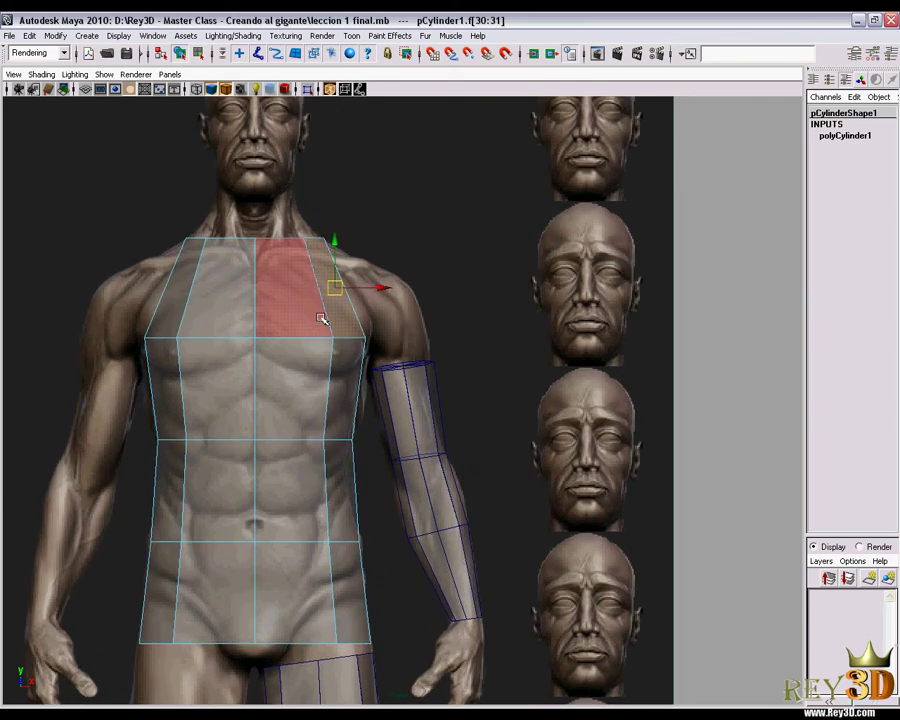
pyautogui.keyDown('shift'); pyautogui.moveTo(320, 318); pyautogui.dragTo(325, 352, button='right'); pyautogui.keyUp('shift')
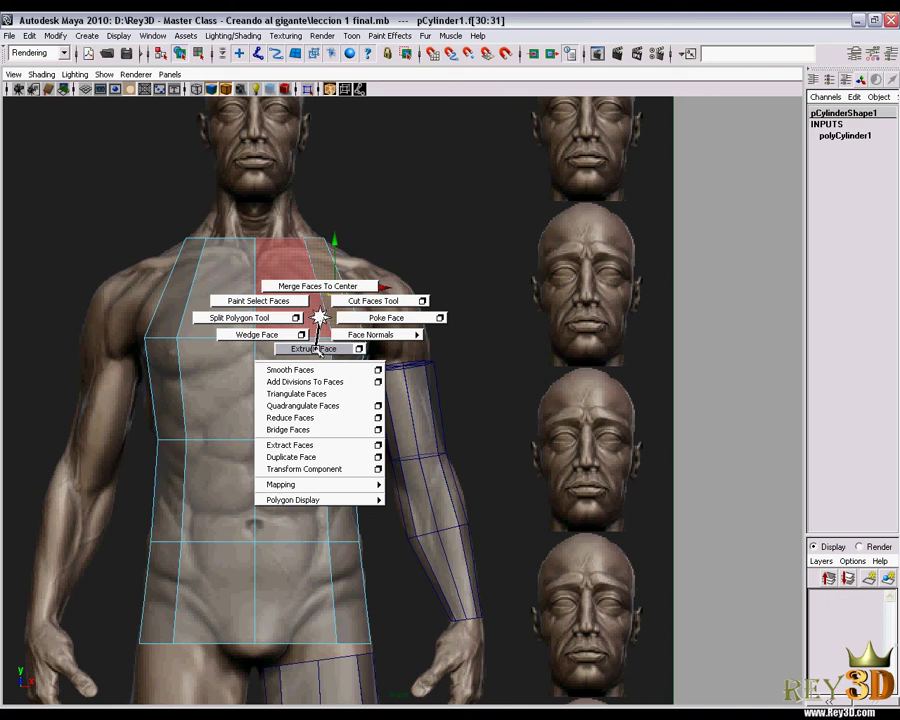
pyautogui.keyDown('shift'); pyautogui.moveTo(318, 348); pyautogui.dragTo(316, 347, button='right'); pyautogui.keyUp('shift')
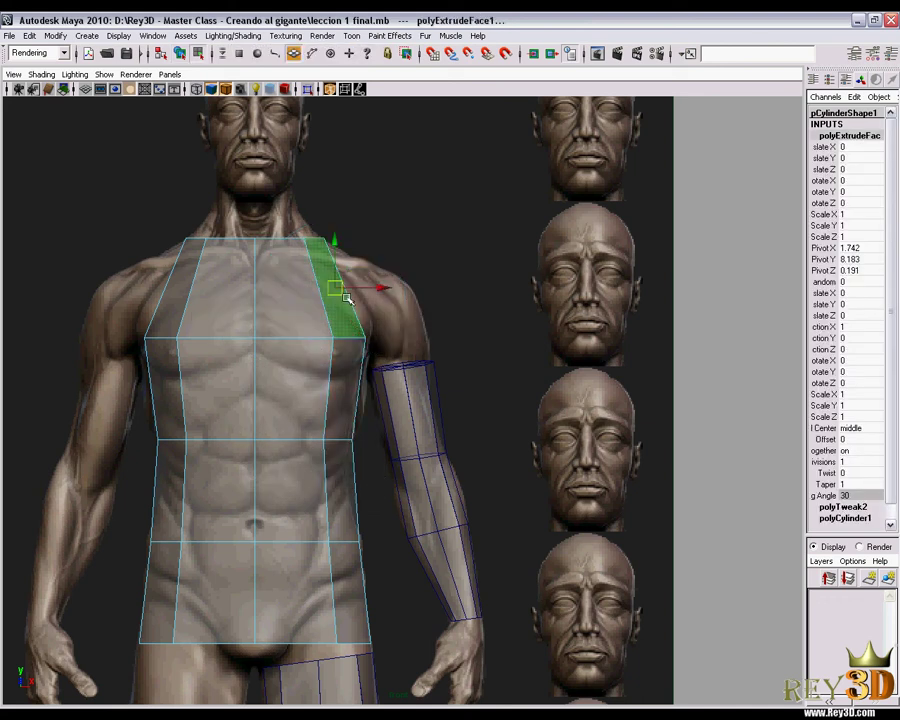
pyautogui.moveTo(358, 292); pyautogui.dragTo(419, 281)
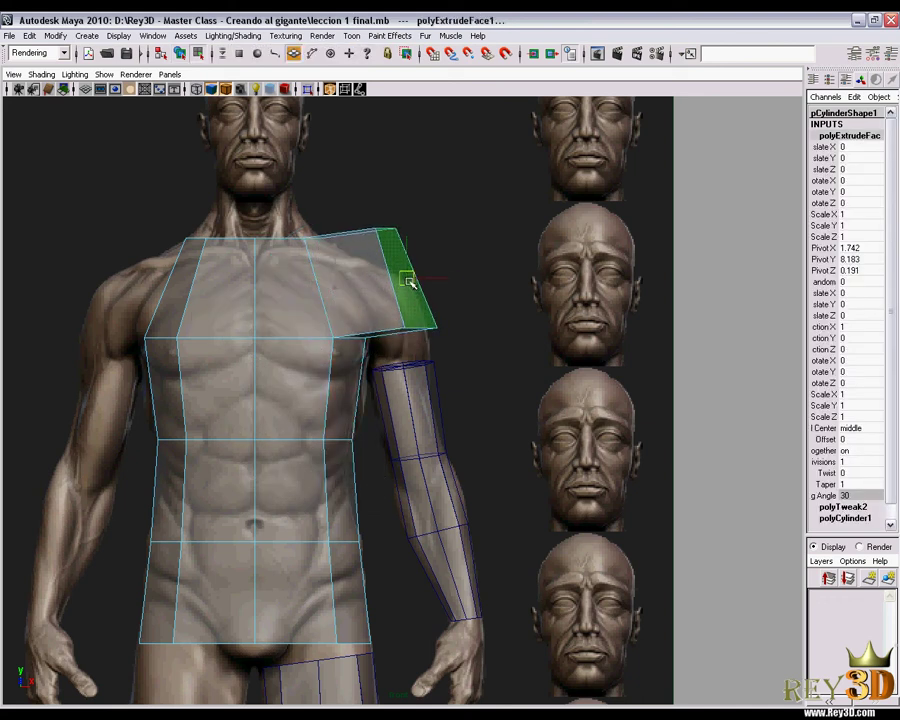
pyautogui.press('F9')
pyautogui.moveTo(368, 212); pyautogui.dragTo(413, 261)
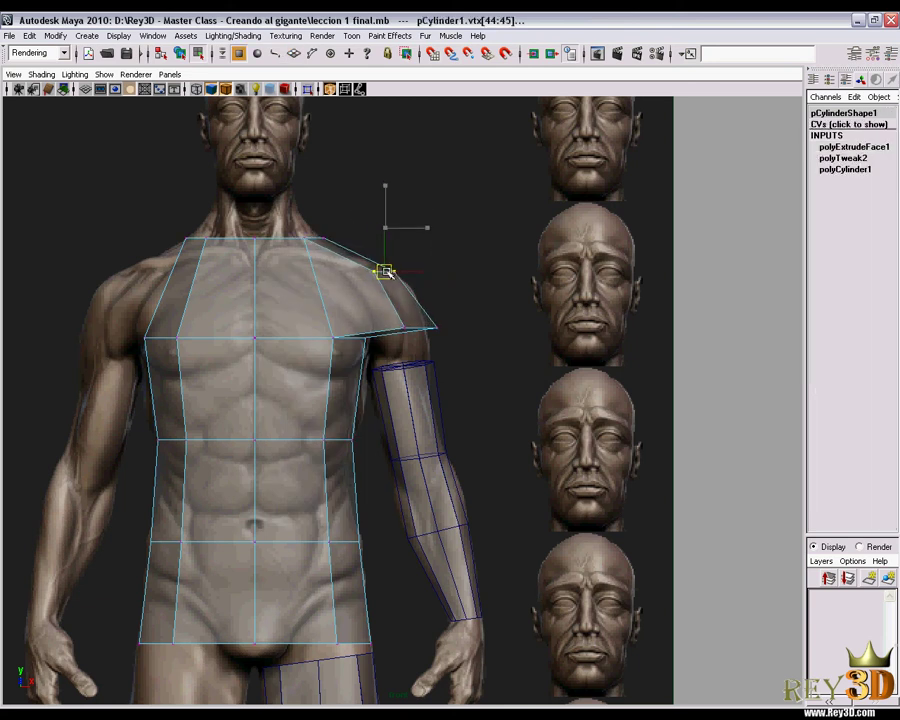
# - Slope the shoulder vertices down and outward and move the collar vertex nearer the neck
pyautogui.moveTo(380, 270)
pyautogui.mouseDown()
pyautogui.moveTo(437, 335)
pyautogui.moveTo(421, 328)
pyautogui.mouseUp()
pyautogui.moveTo(365, 251)
pyautogui.mouseDown()
pyautogui.moveTo(400, 285)
pyautogui.moveTo(393, 281)
pyautogui.mouseUp()
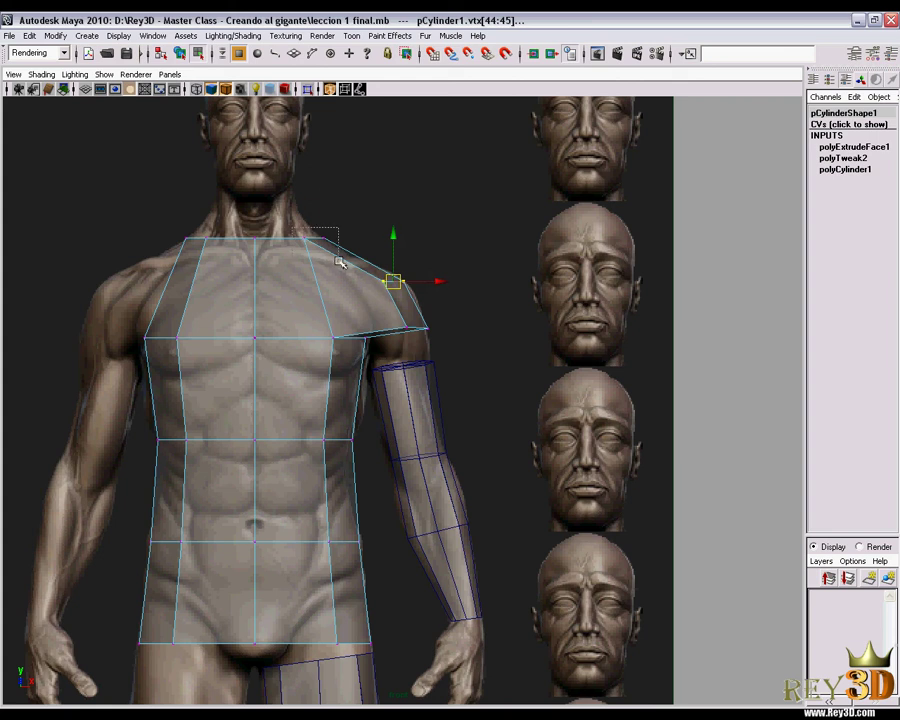
pyautogui.moveTo(340, 262); pyautogui.dragTo(338, 260)
pyautogui.keyDown('alt'); pyautogui.moveTo(322, 245); pyautogui.dragTo(352, 362, button='middle'); pyautogui.keyUp('alt')
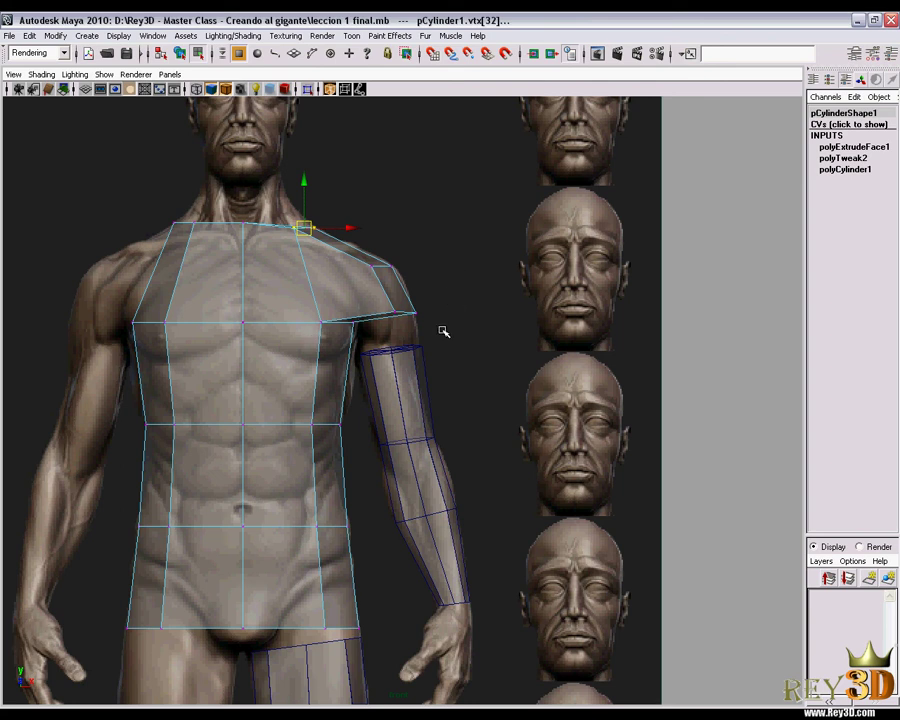
pyautogui.moveTo(443, 331)
pyautogui.keyDown('alt'); pyautogui.mouseDown(button='right')
pyautogui.moveTo(366, 342)
pyautogui.moveTo(443, 372)
pyautogui.mouseUp(button='right'); pyautogui.keyUp('alt')
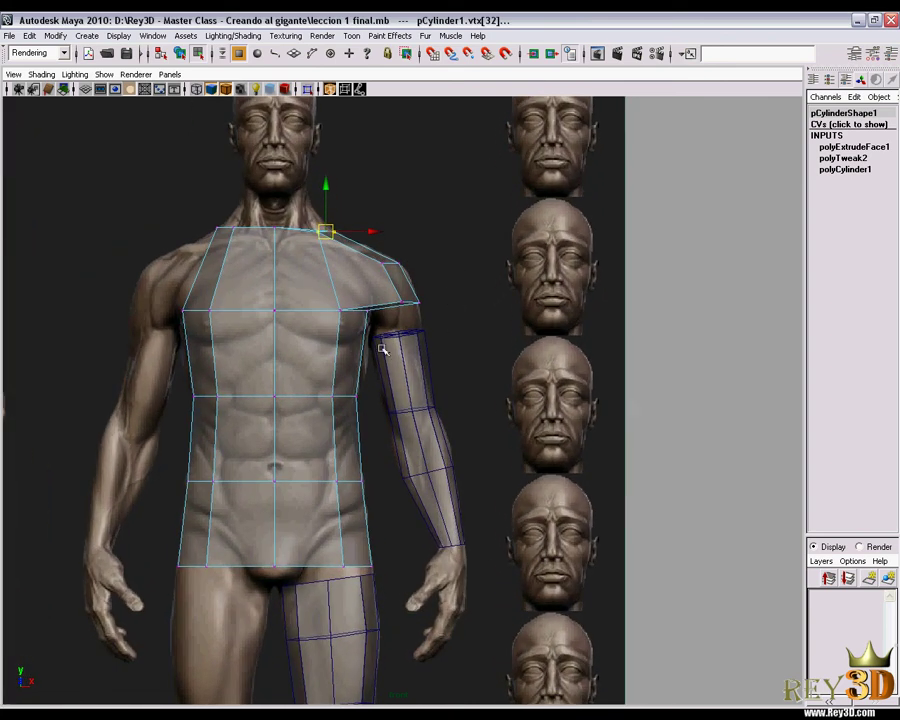
pyautogui.keyDown('alt'); pyautogui.moveTo(382, 349); pyautogui.dragTo(420, 304, button='right'); pyautogui.keyUp('alt')
pyautogui.moveTo(420, 304)
pyautogui.keyDown('alt'); pyautogui.mouseDown(button='middle')
pyautogui.moveTo(392, 276)
pyautogui.moveTo(316, 310)
pyautogui.moveTo(295, 283)
pyautogui.moveTo(352, 315)
pyautogui.moveTo(386, 354)
pyautogui.mouseUp(button='middle'); pyautogui.keyUp('alt')
pyautogui.press('space')
pyautogui.moveTo(382, 322)
pyautogui.mouseDown()
pyautogui.moveTo(452, 342)
pyautogui.moveTo(420, 360)
pyautogui.moveTo(450, 425)
pyautogui.moveTo(313, 419)
pyautogui.moveTo(300, 410)
pyautogui.mouseUp()
# - In side view, move the lower, middle and upper-back shoulder vertices to fit the side reference
pyautogui.press('space')
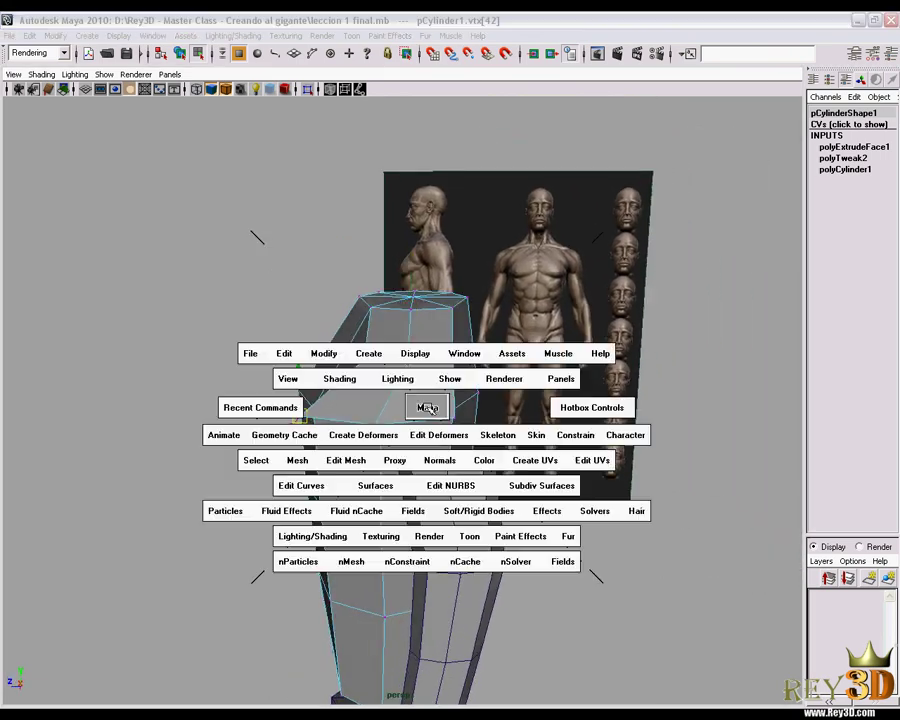
pyautogui.moveTo(425, 405); pyautogui.dragTo(474, 404)
pyautogui.keyDown('alt'); pyautogui.moveTo(403, 311); pyautogui.dragTo(514, 412, button='right'); pyautogui.keyUp('alt')
pyautogui.keyDown('alt'); pyautogui.moveTo(514, 412); pyautogui.dragTo(353, 357, button='middle'); pyautogui.keyUp('alt')
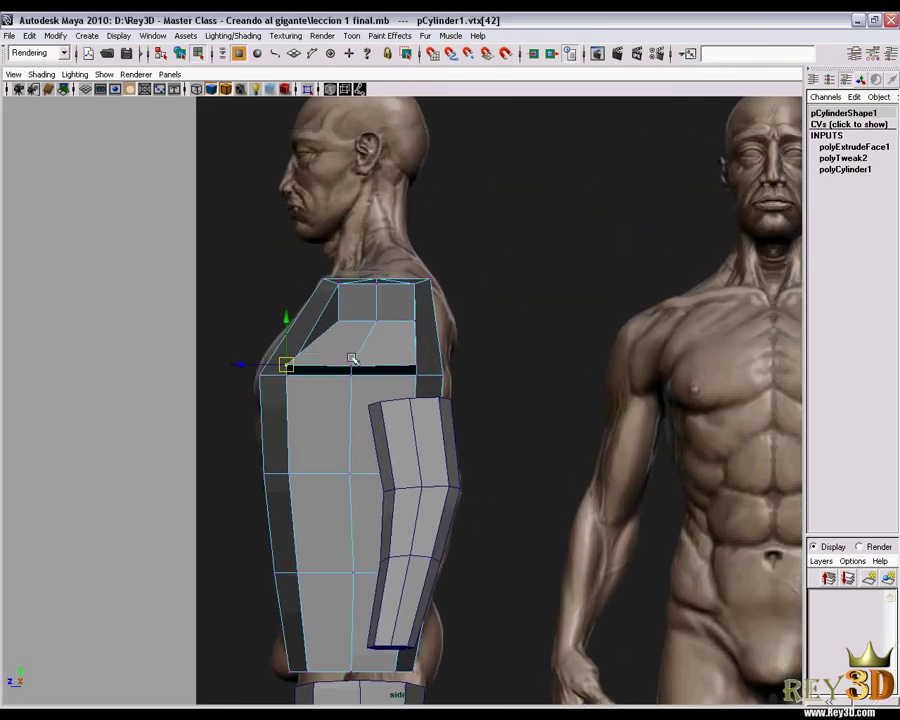
pyautogui.keyDown('alt'); pyautogui.moveTo(353, 357); pyautogui.dragTo(316, 378, button='right'); pyautogui.keyUp('alt')
pyautogui.moveTo(206, 352); pyautogui.dragTo(260, 350)
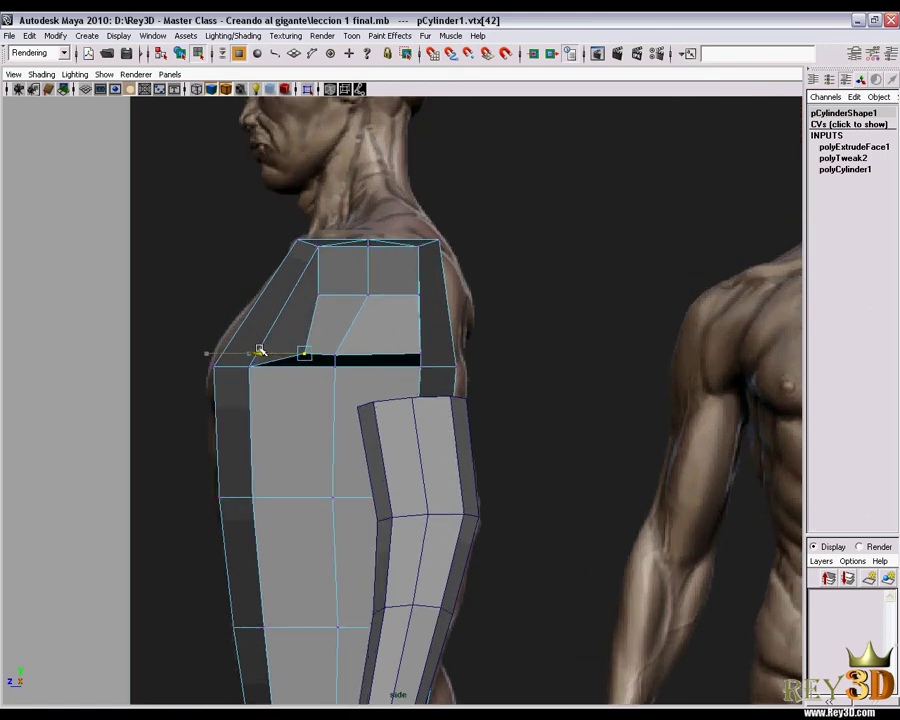
pyautogui.click(325, 357)
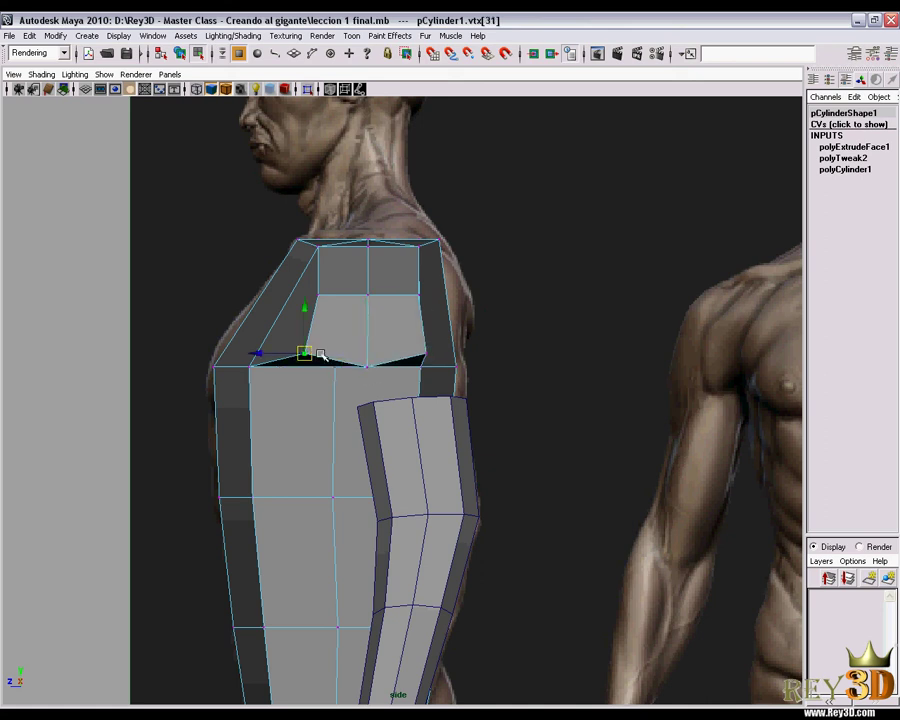
pyautogui.click(318, 295)
pyautogui.click(312, 297)
pyautogui.moveTo(312, 297); pyautogui.dragTo(306, 301)
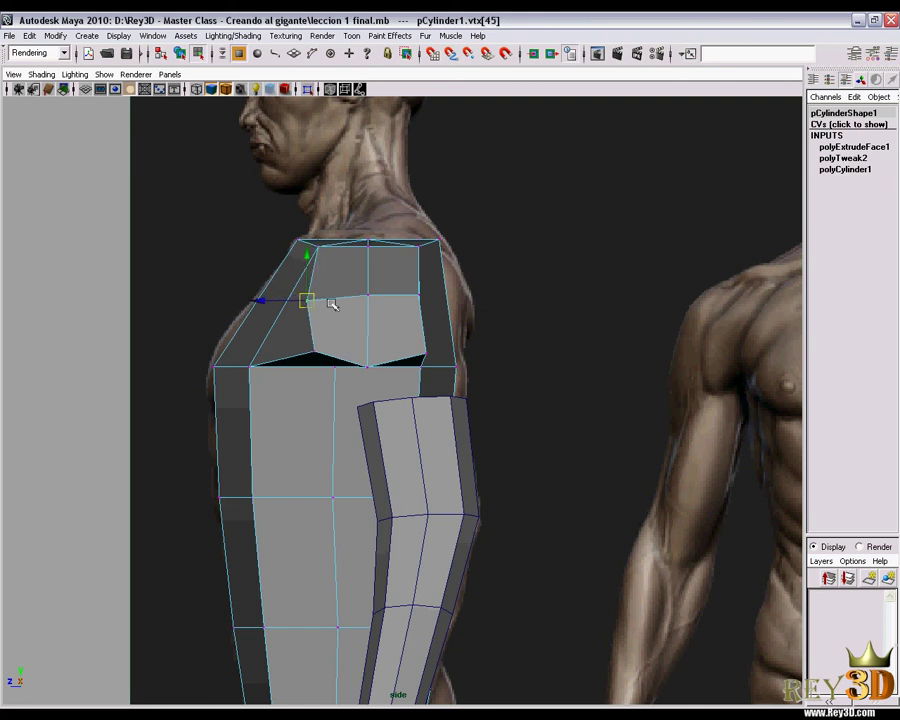
pyautogui.click(369, 297)
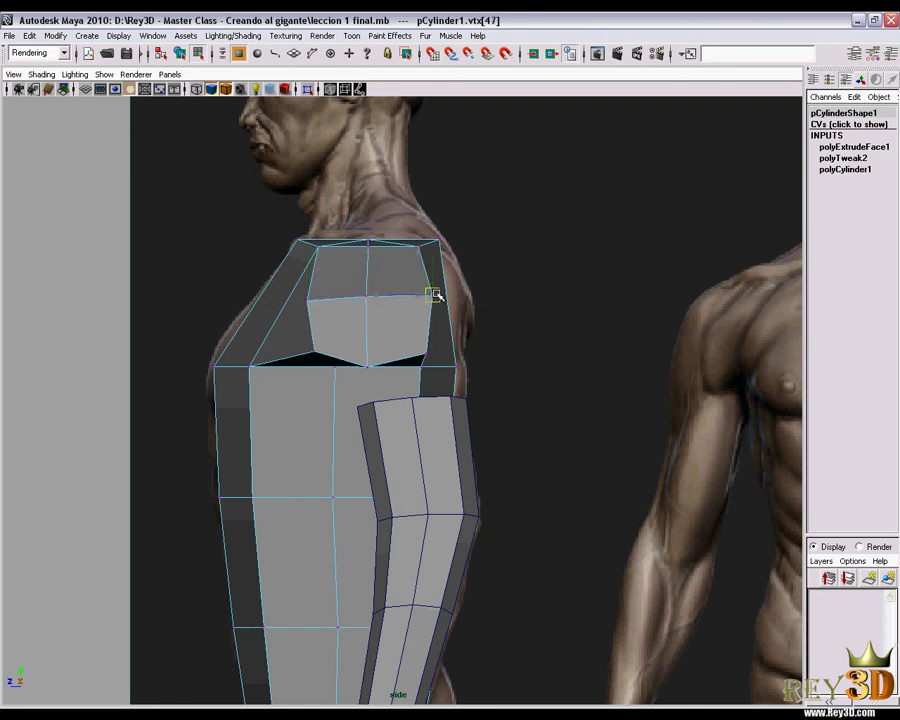
pyautogui.press('space')
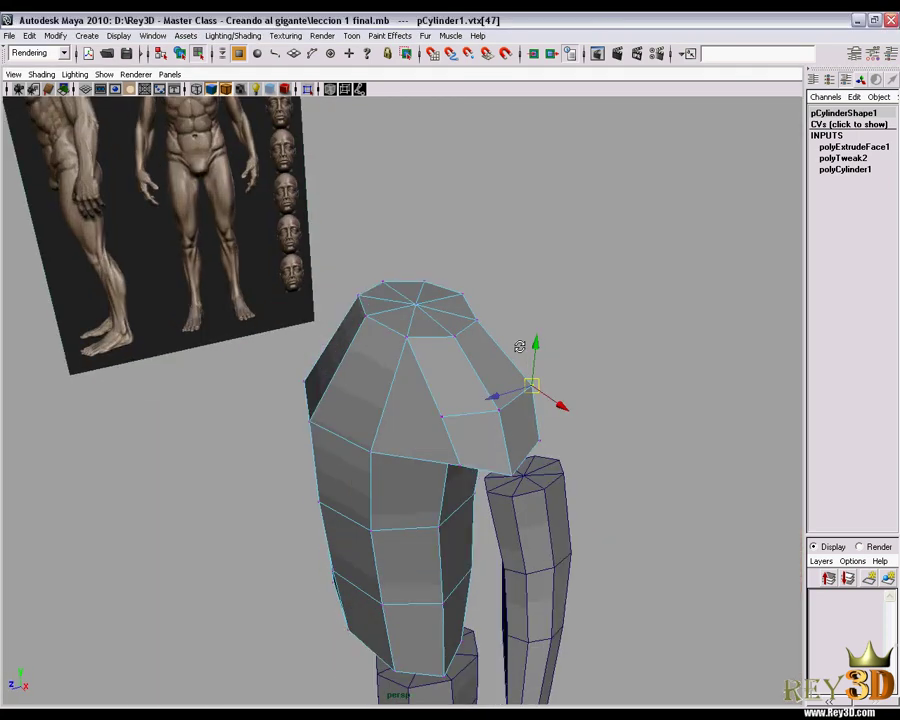